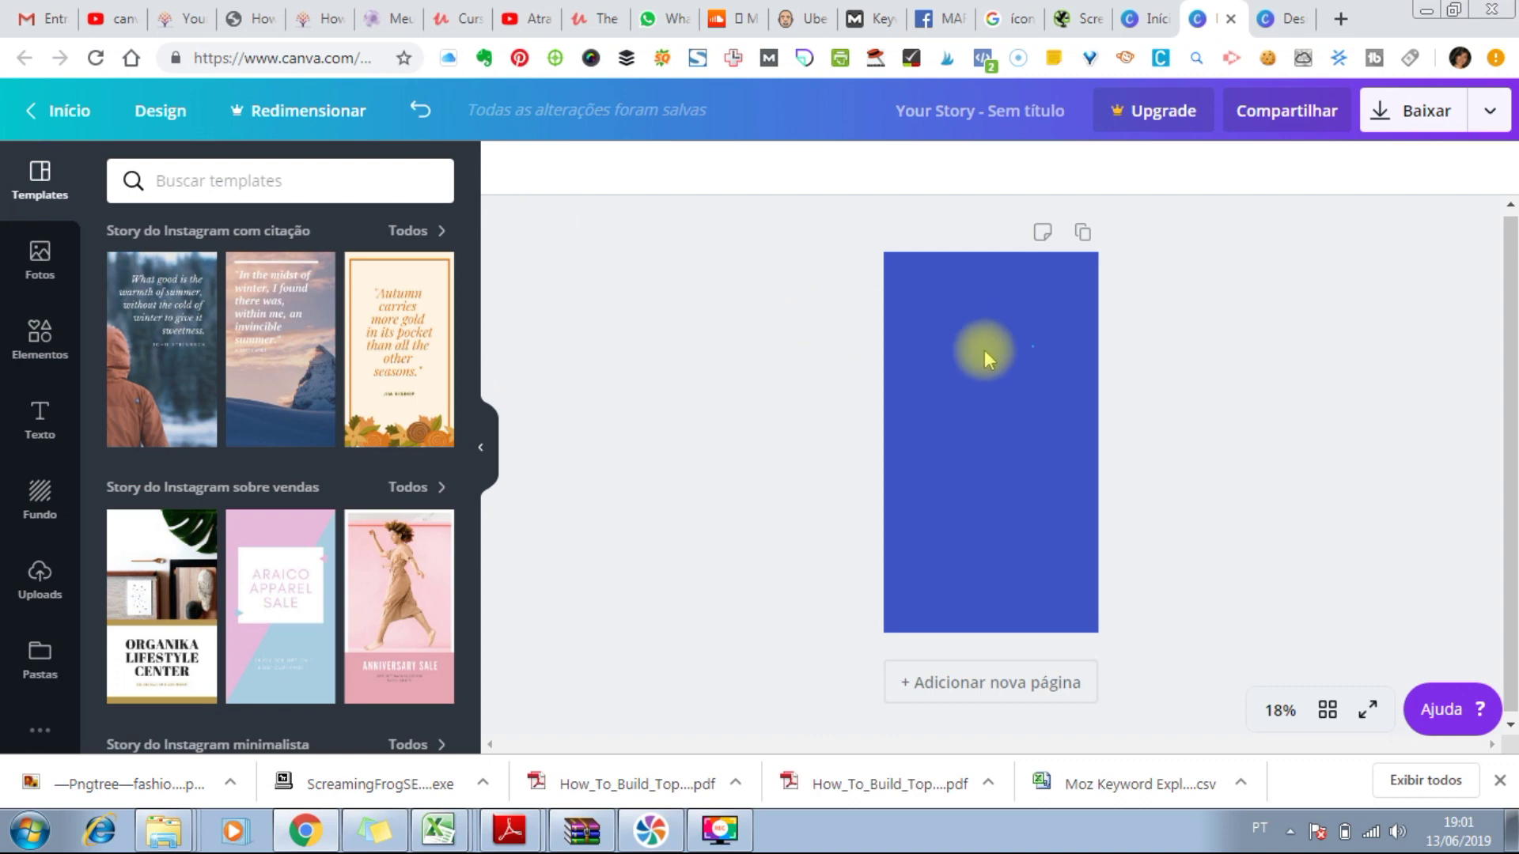
Step: View the solid color options available for the page background
left_click(512, 170)
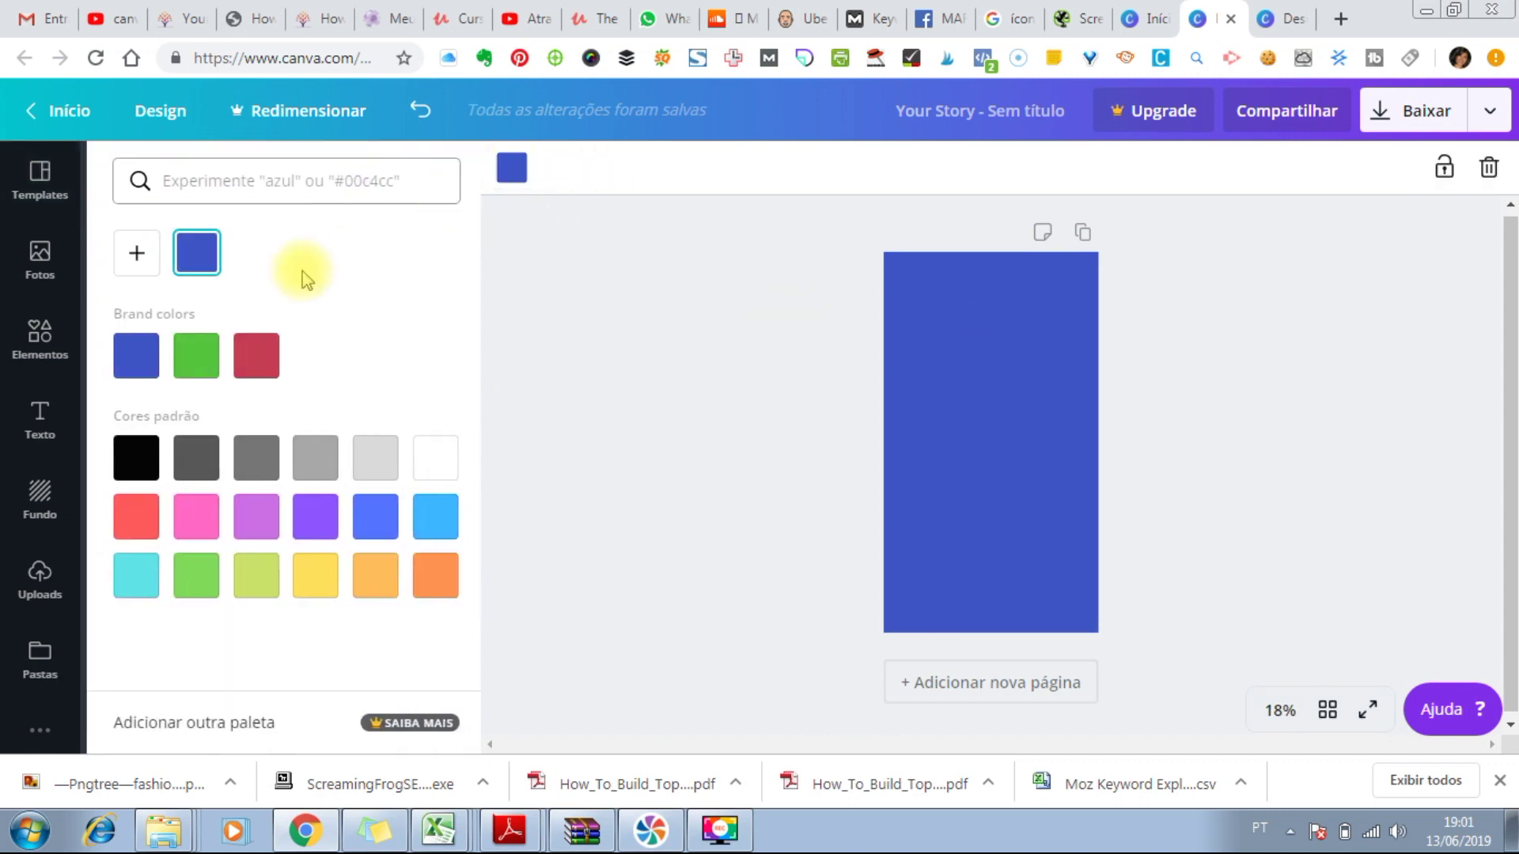
left_click(602, 334)
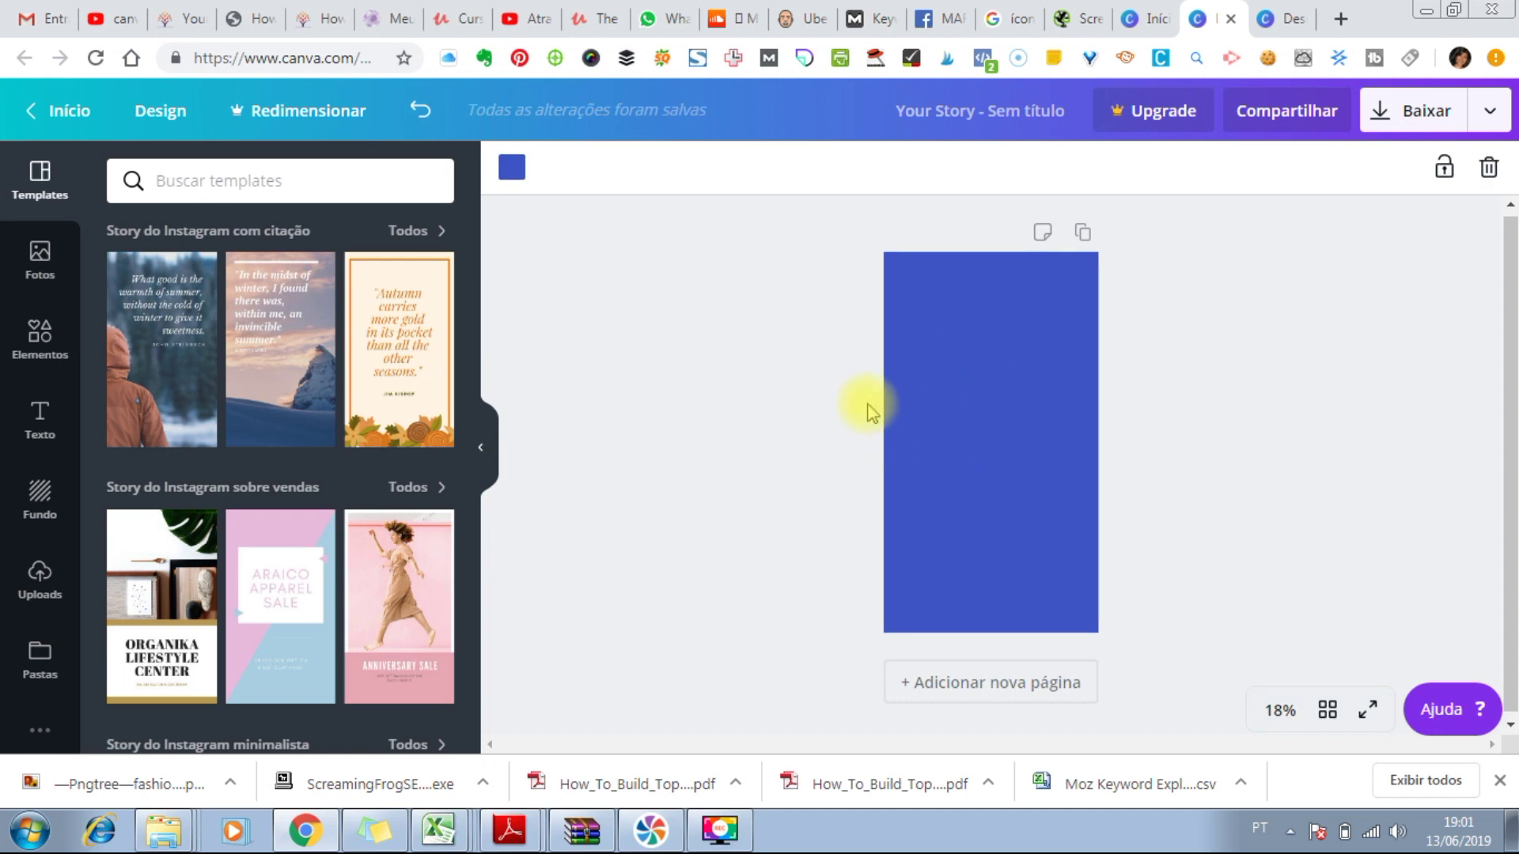
left_click(511, 170)
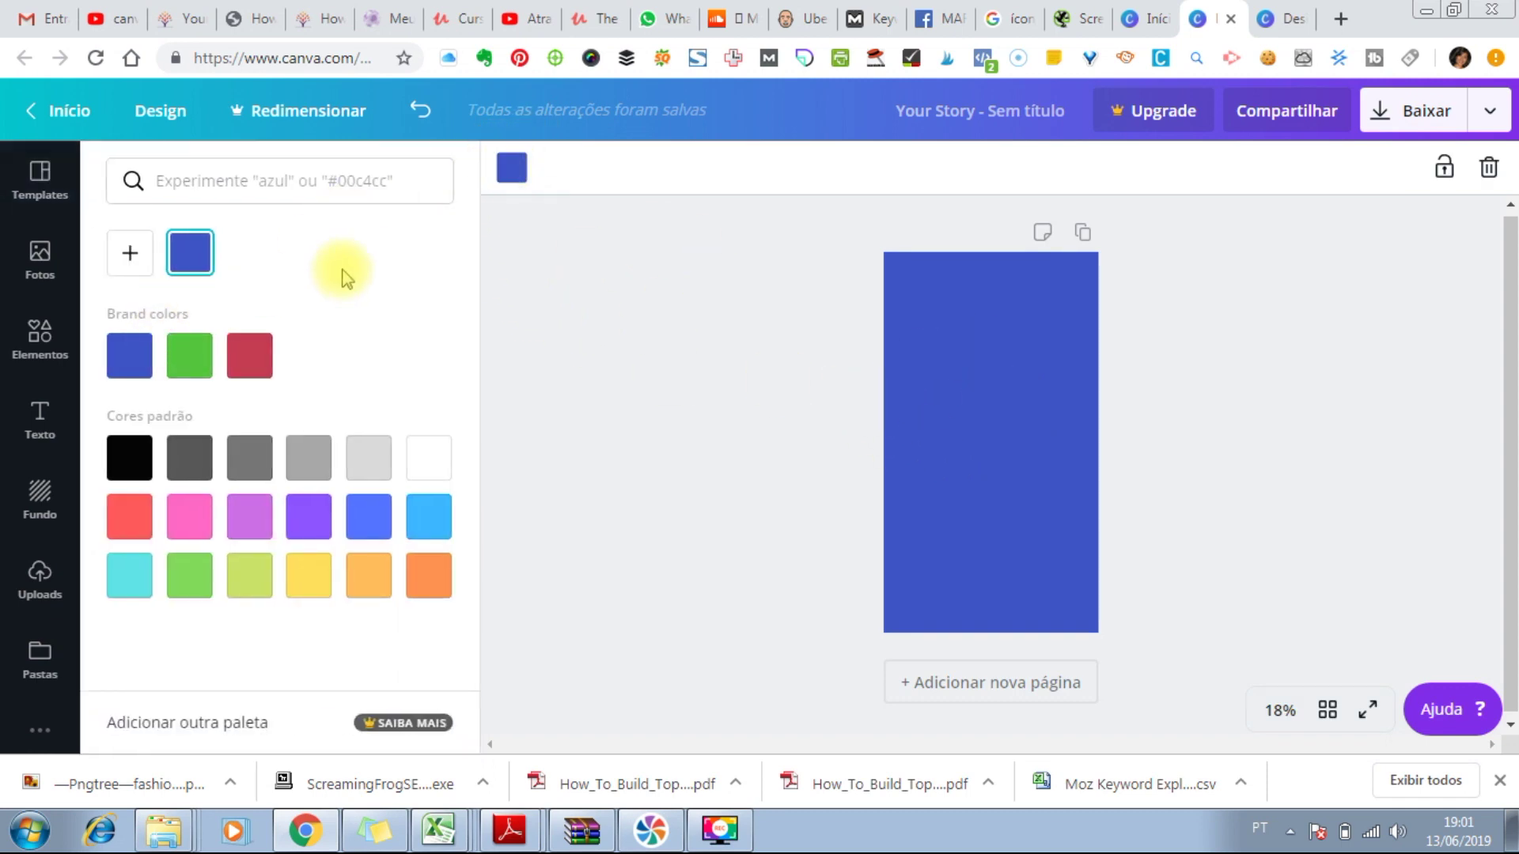
left_click(590, 305)
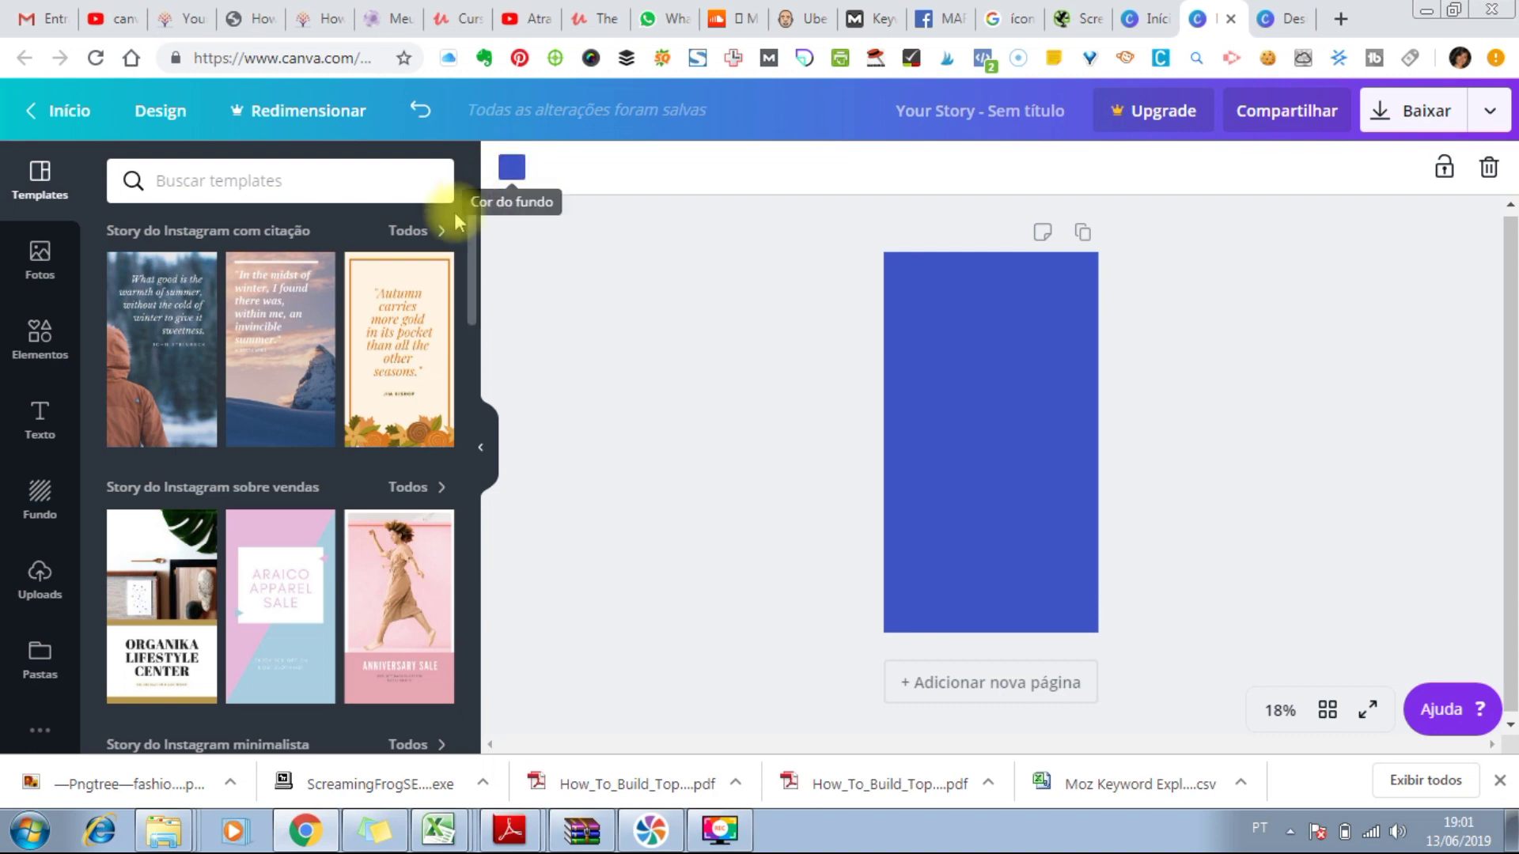
Step: Duplicate the solid blue page and give the copy the dark blue gradient background
left_click(41, 500)
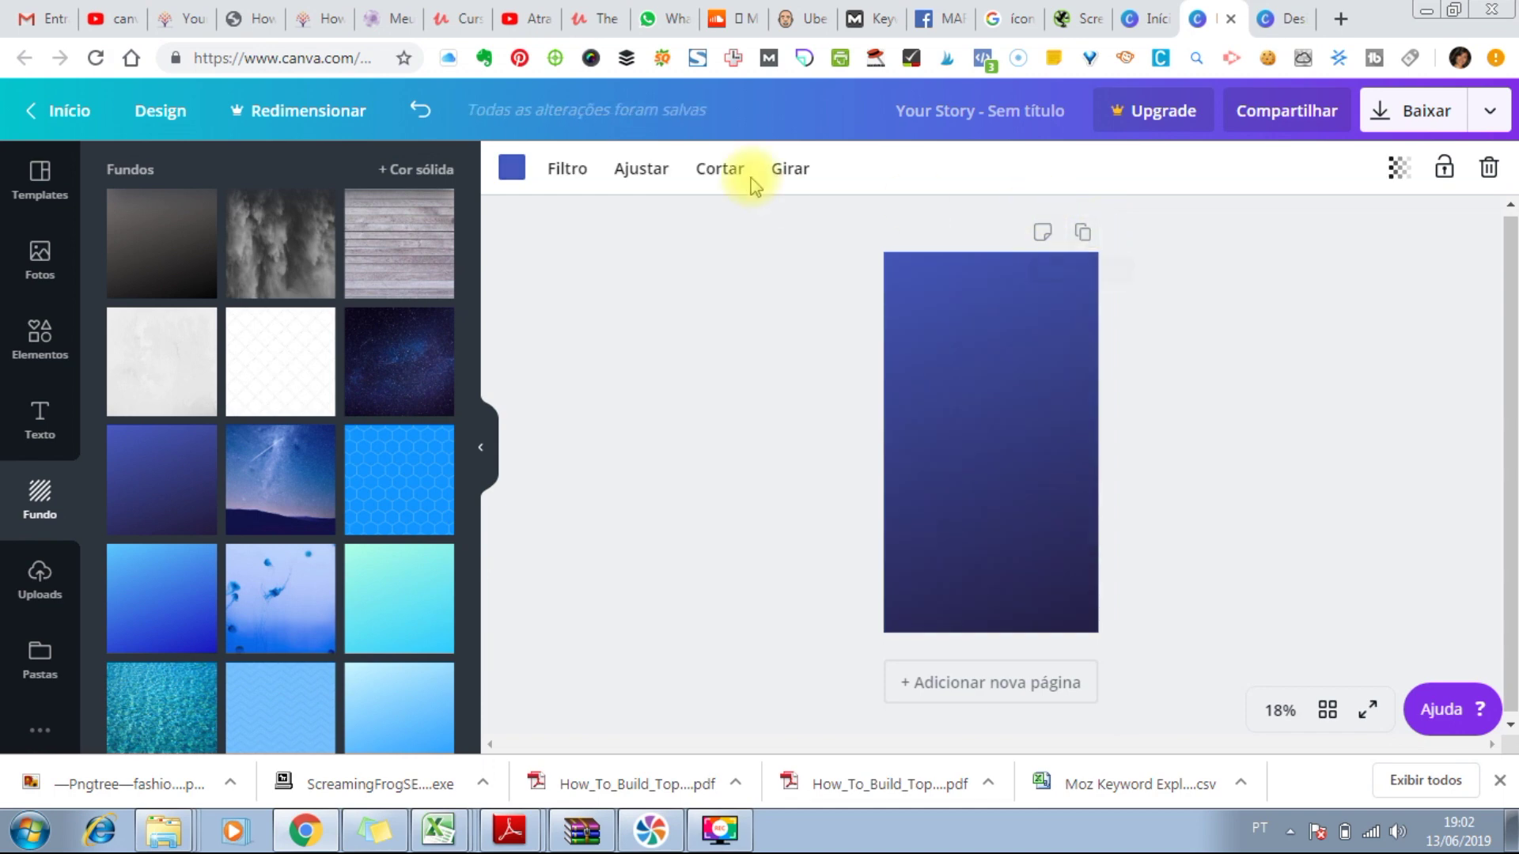
left_click(419, 112)
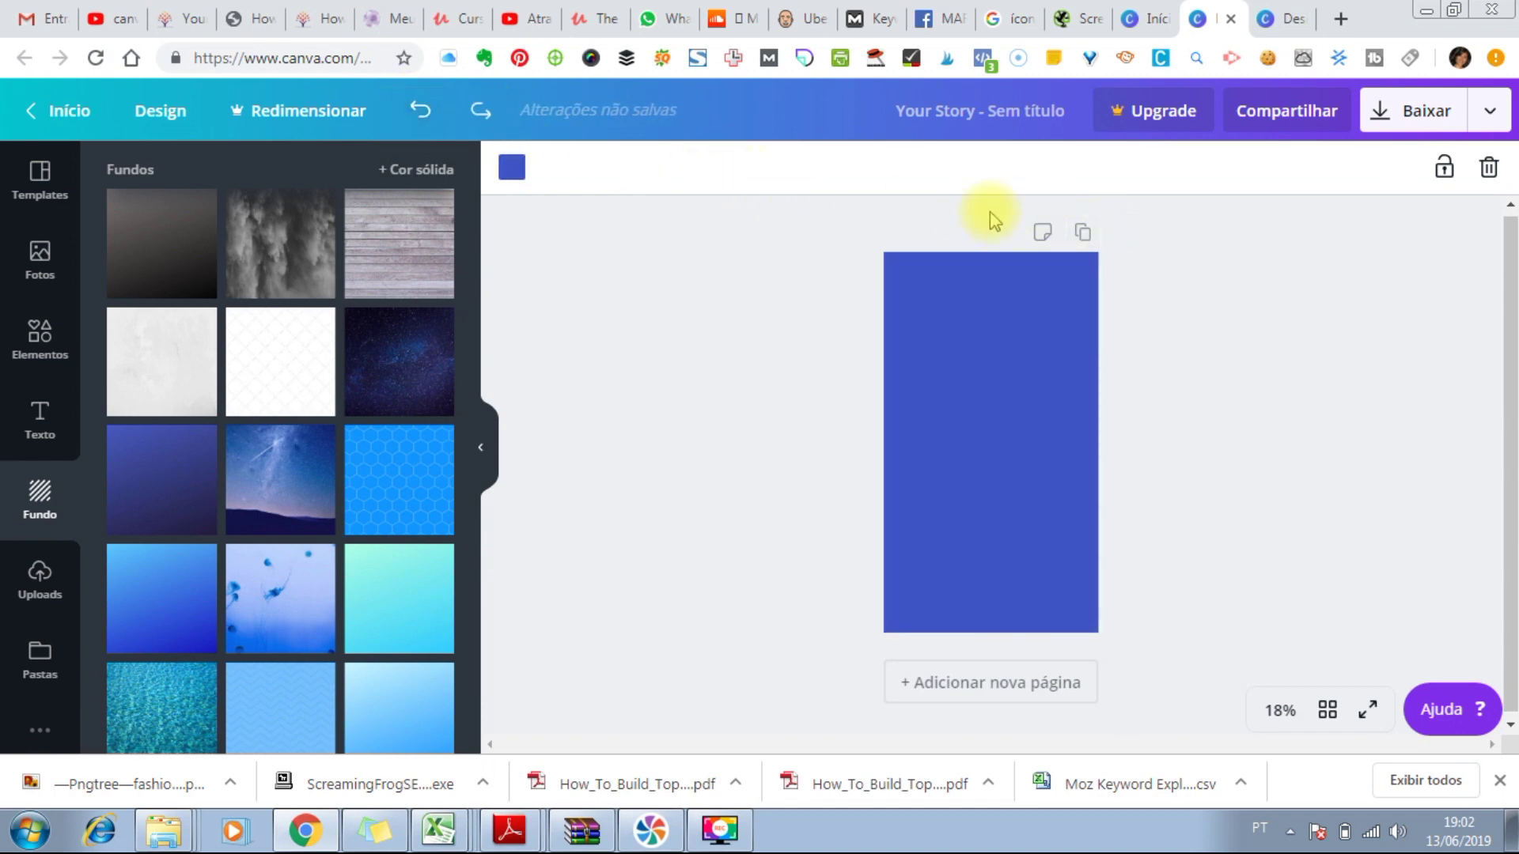
left_click(1082, 236)
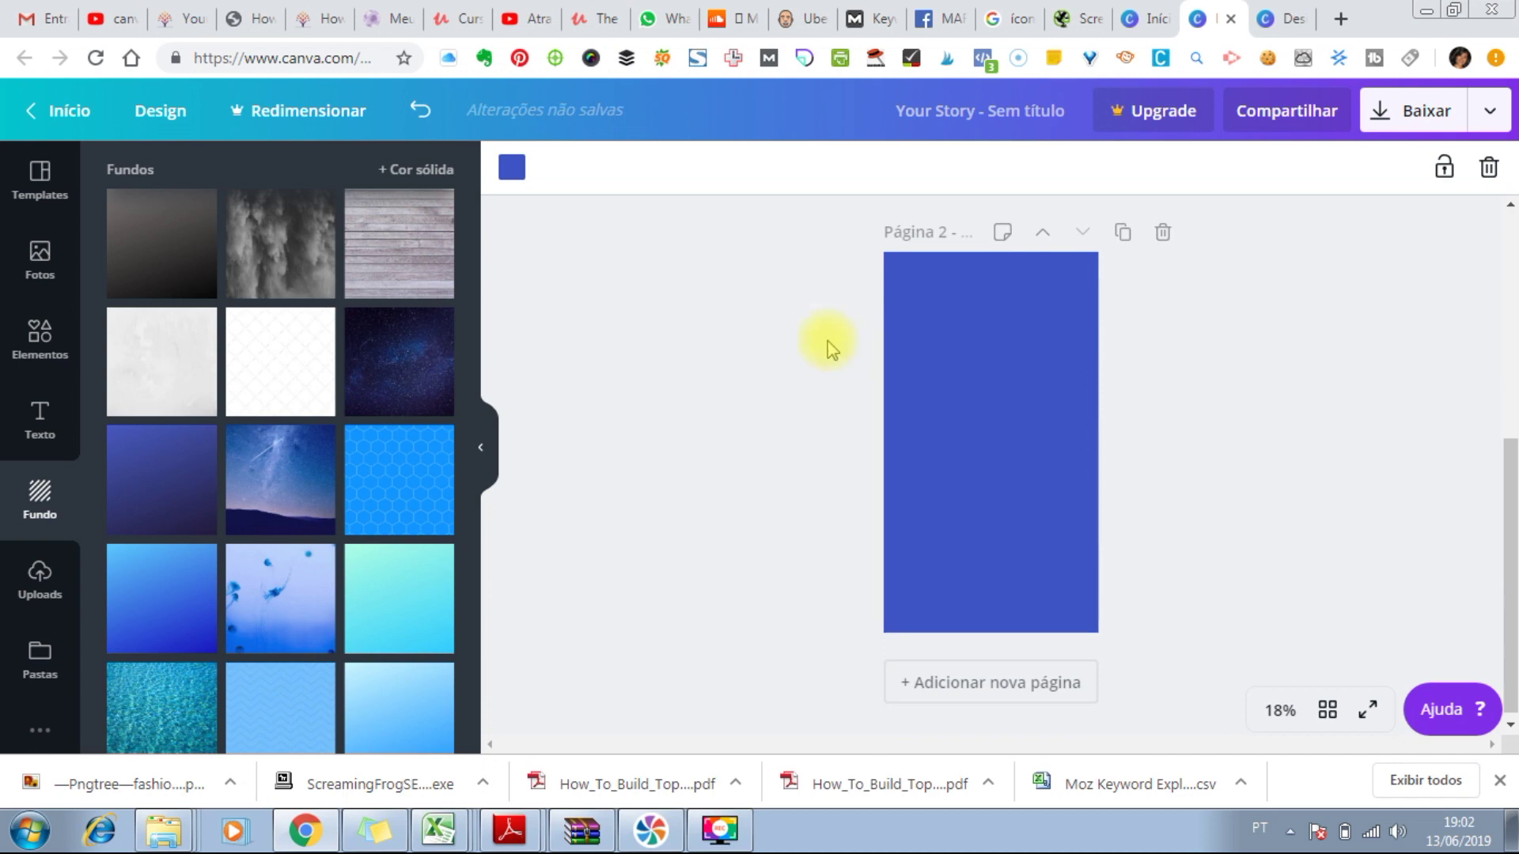
left_click(154, 458)
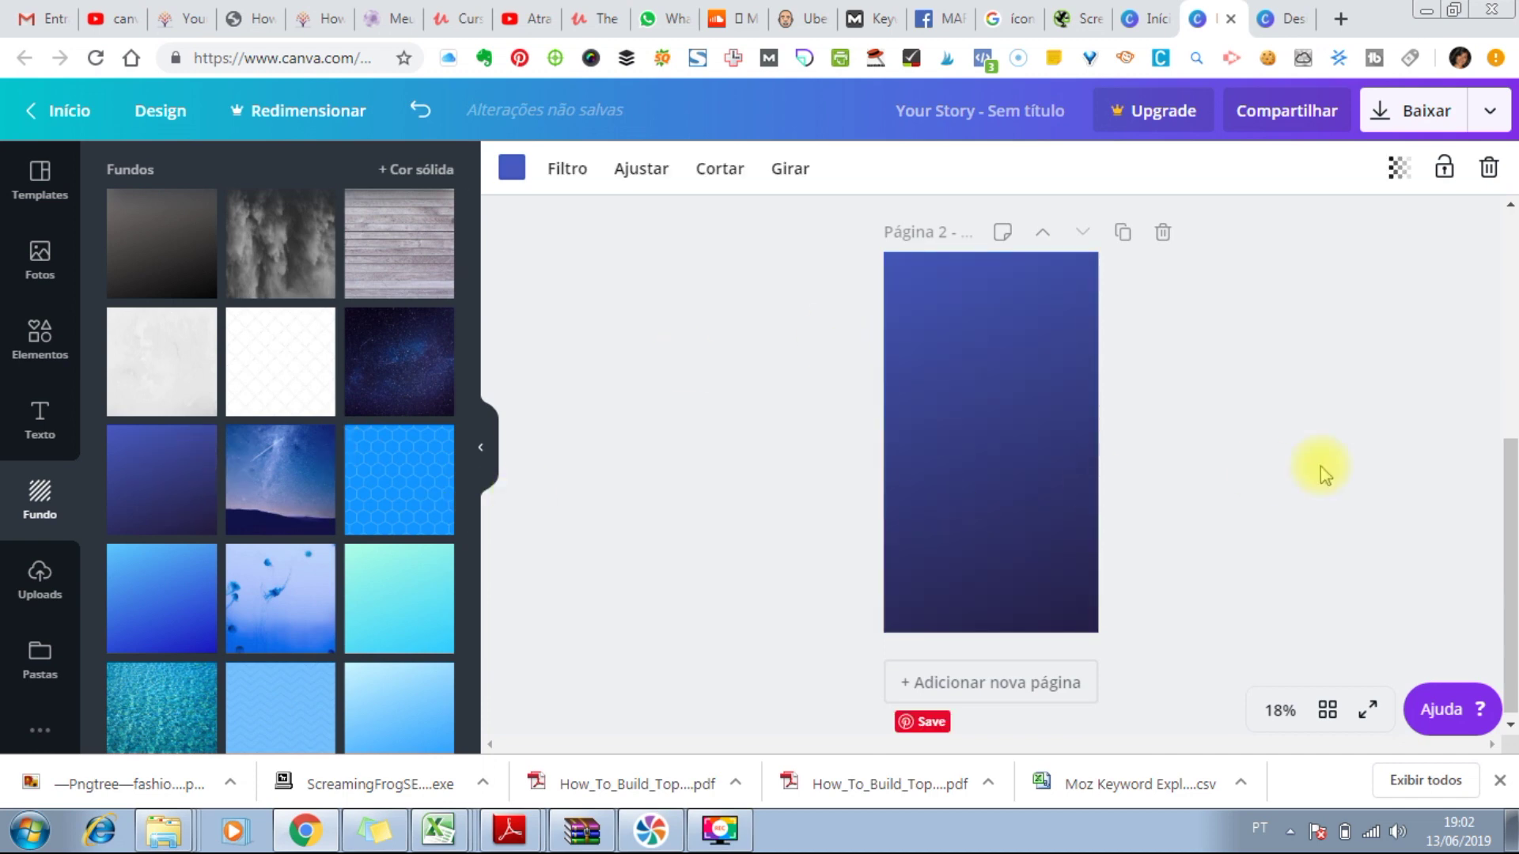
Step: Add a third page and apply the light-to-dark bright blue gradient background to it
mouse_move(1508, 514)
left_mouse_down()
mouse_move(1503, 253)
mouse_move(1502, 492)
mouse_move(1481, 515)
left_mouse_up()
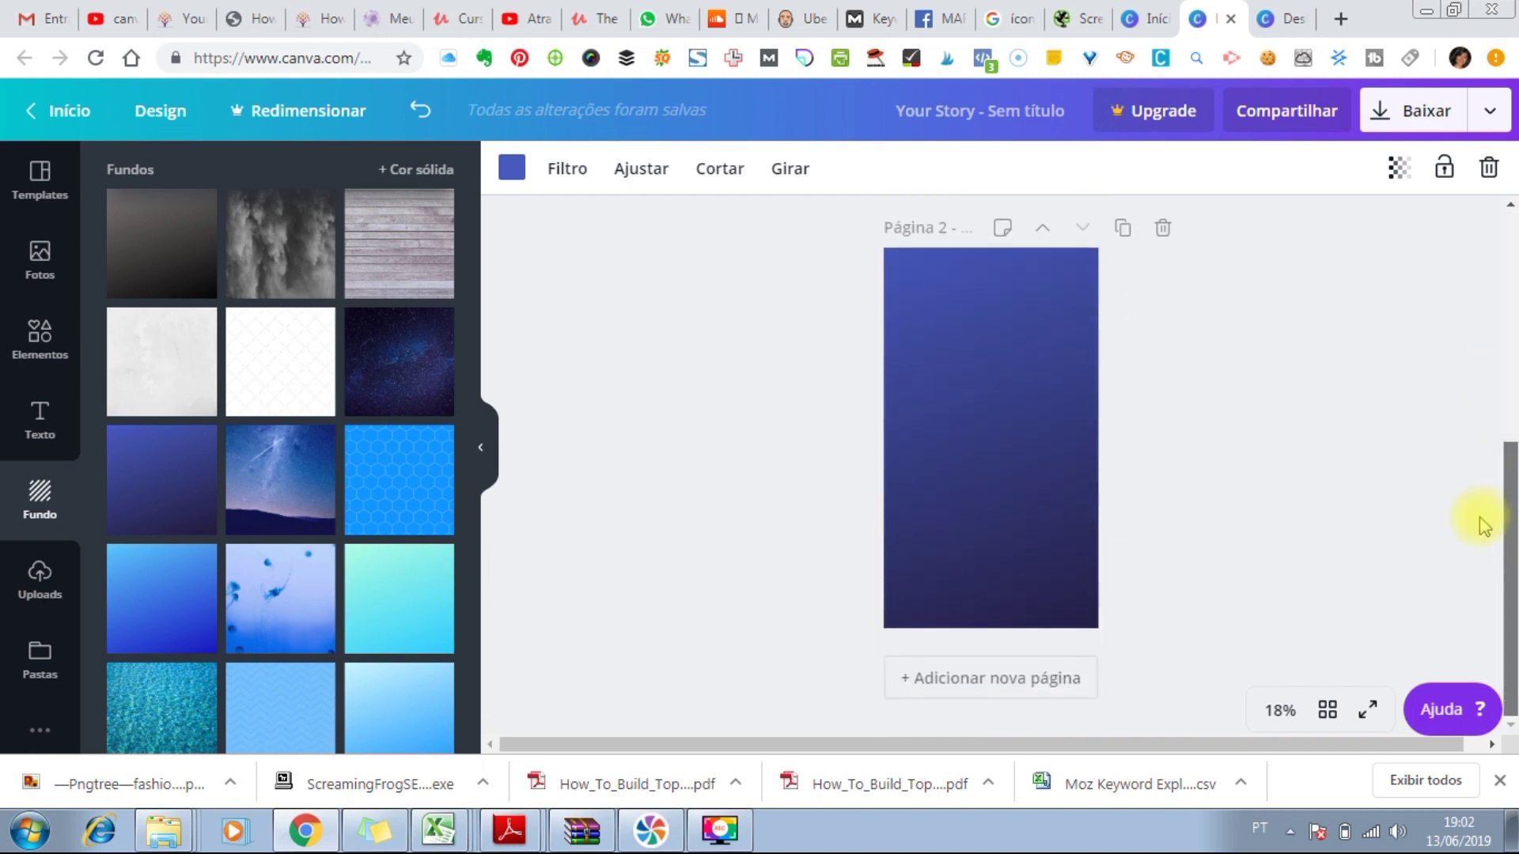
left_click(972, 726)
left_click(962, 695)
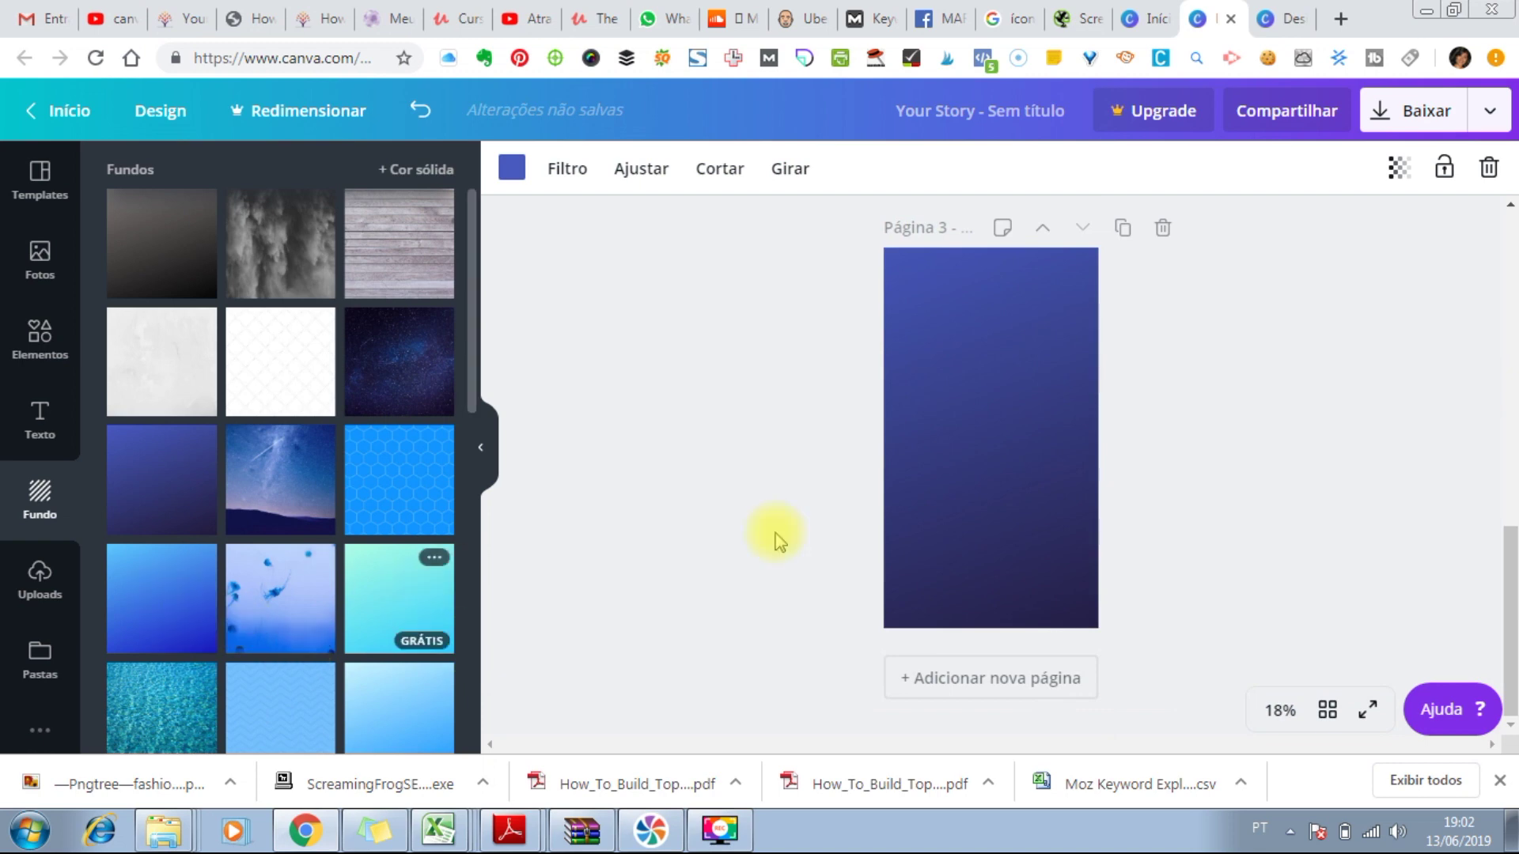
left_click(144, 595)
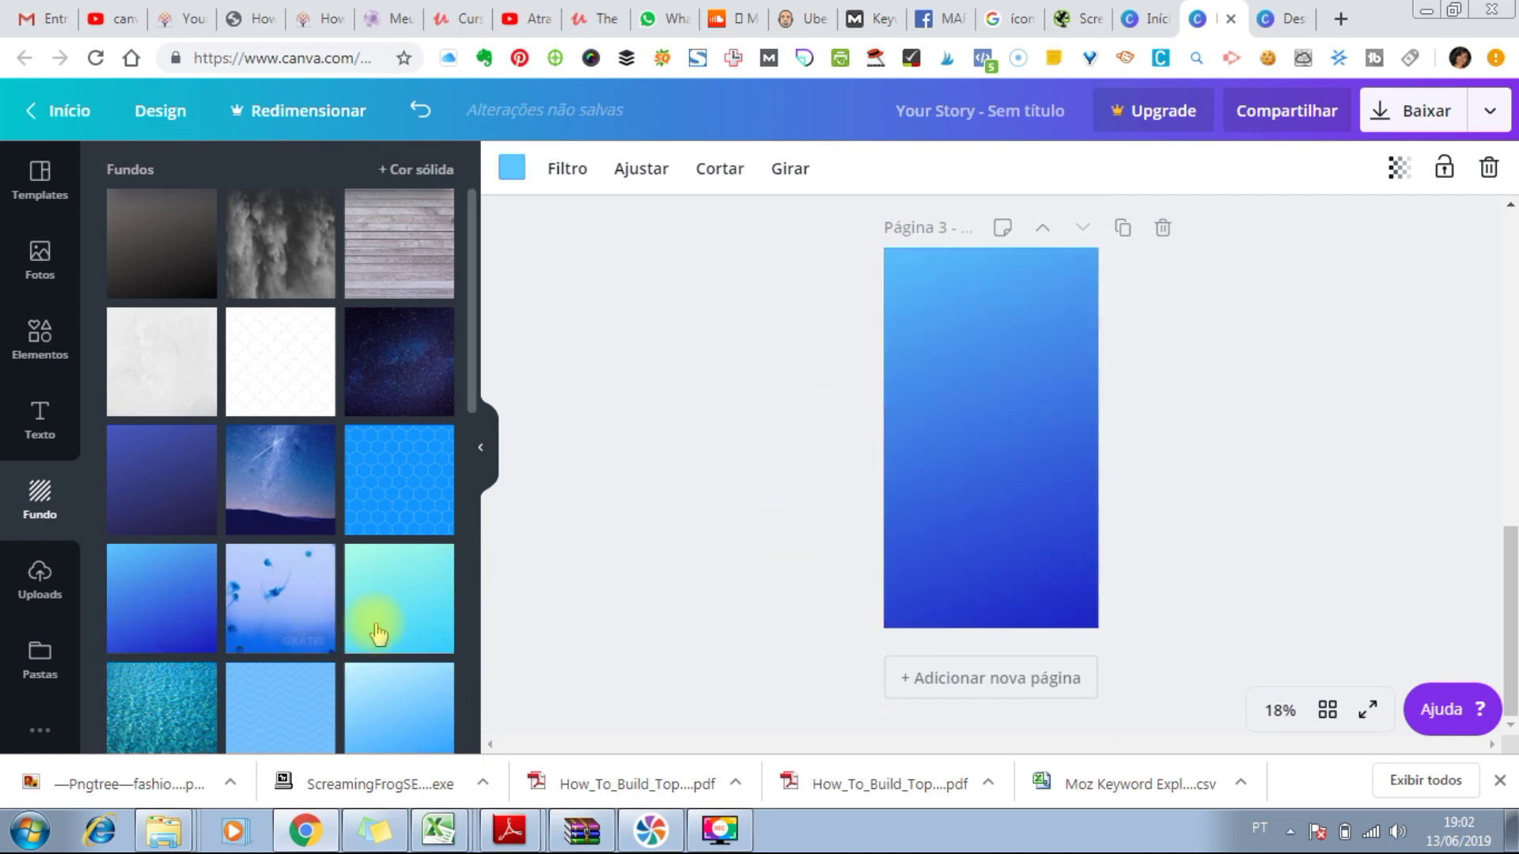
Step: Add a fourth page and place the plain peach image from the uploads on it
left_click_drag(1503, 576, 1507, 269)
left_click(1293, 291)
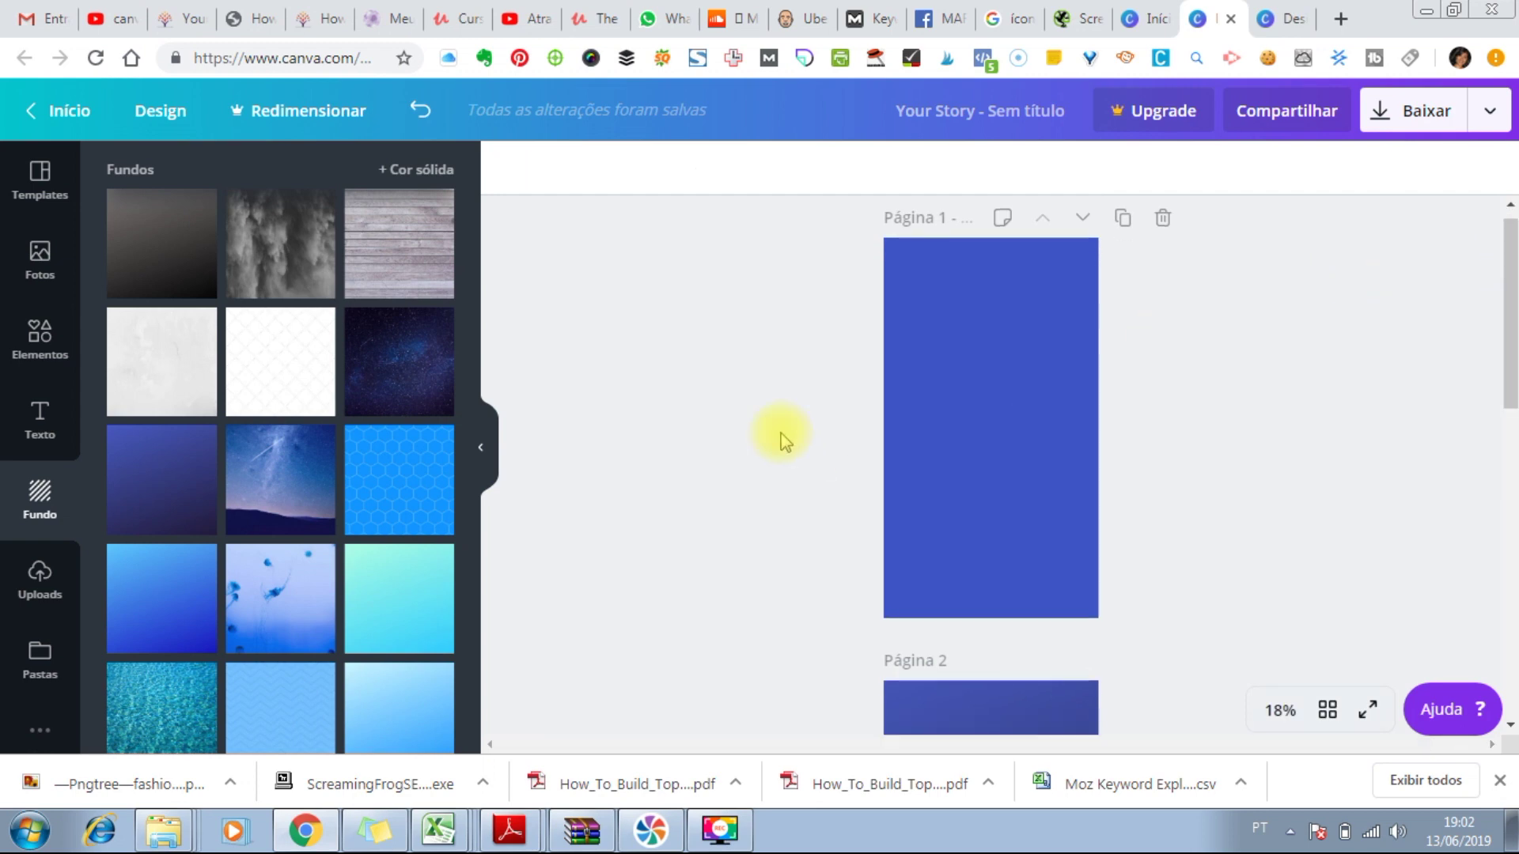
left_click(41, 587)
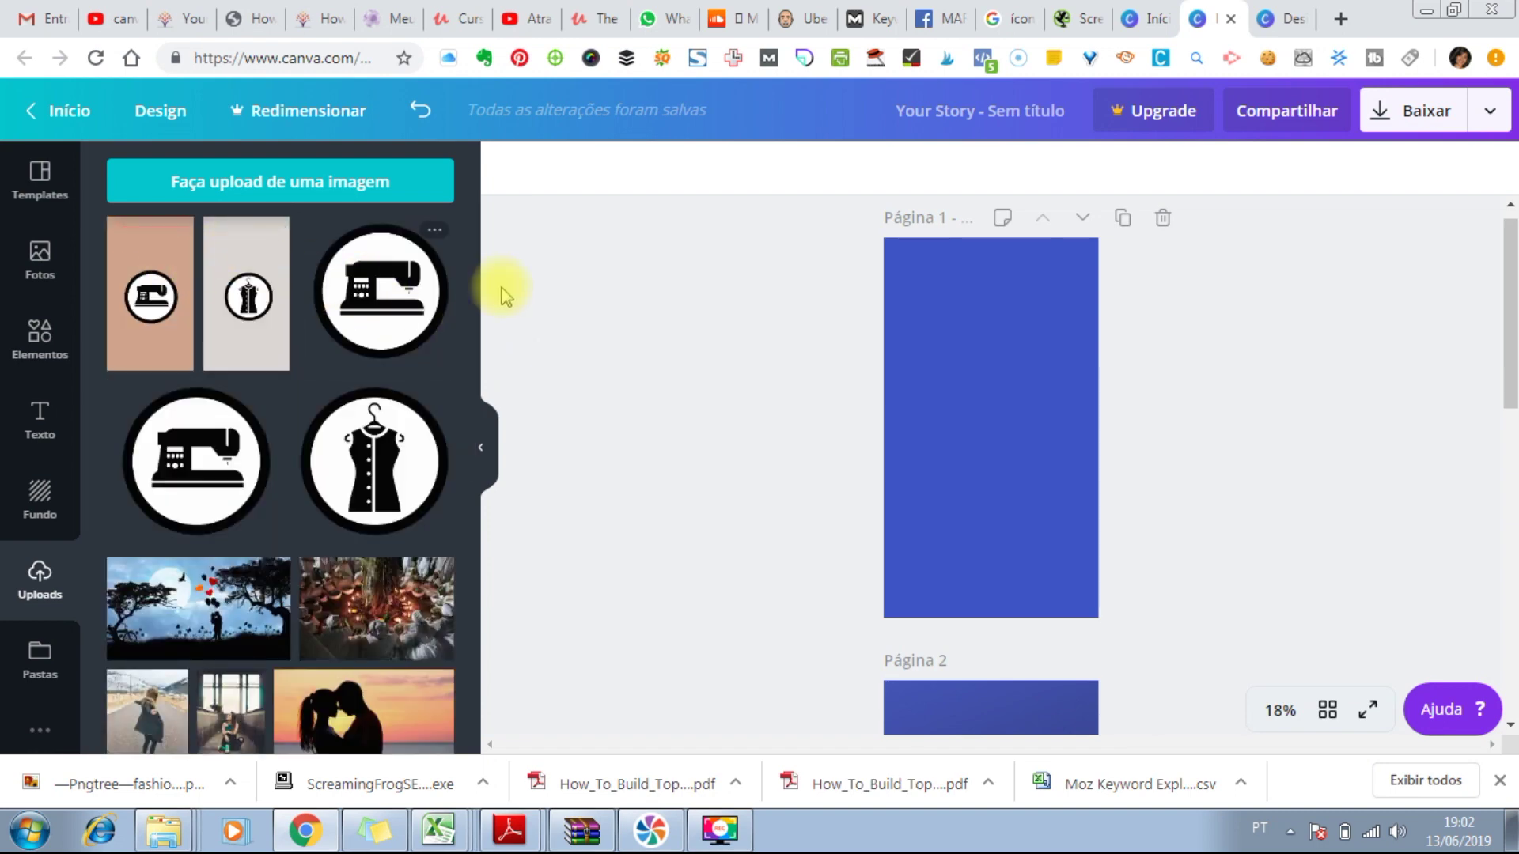
scroll(469, 462, "down", 6)
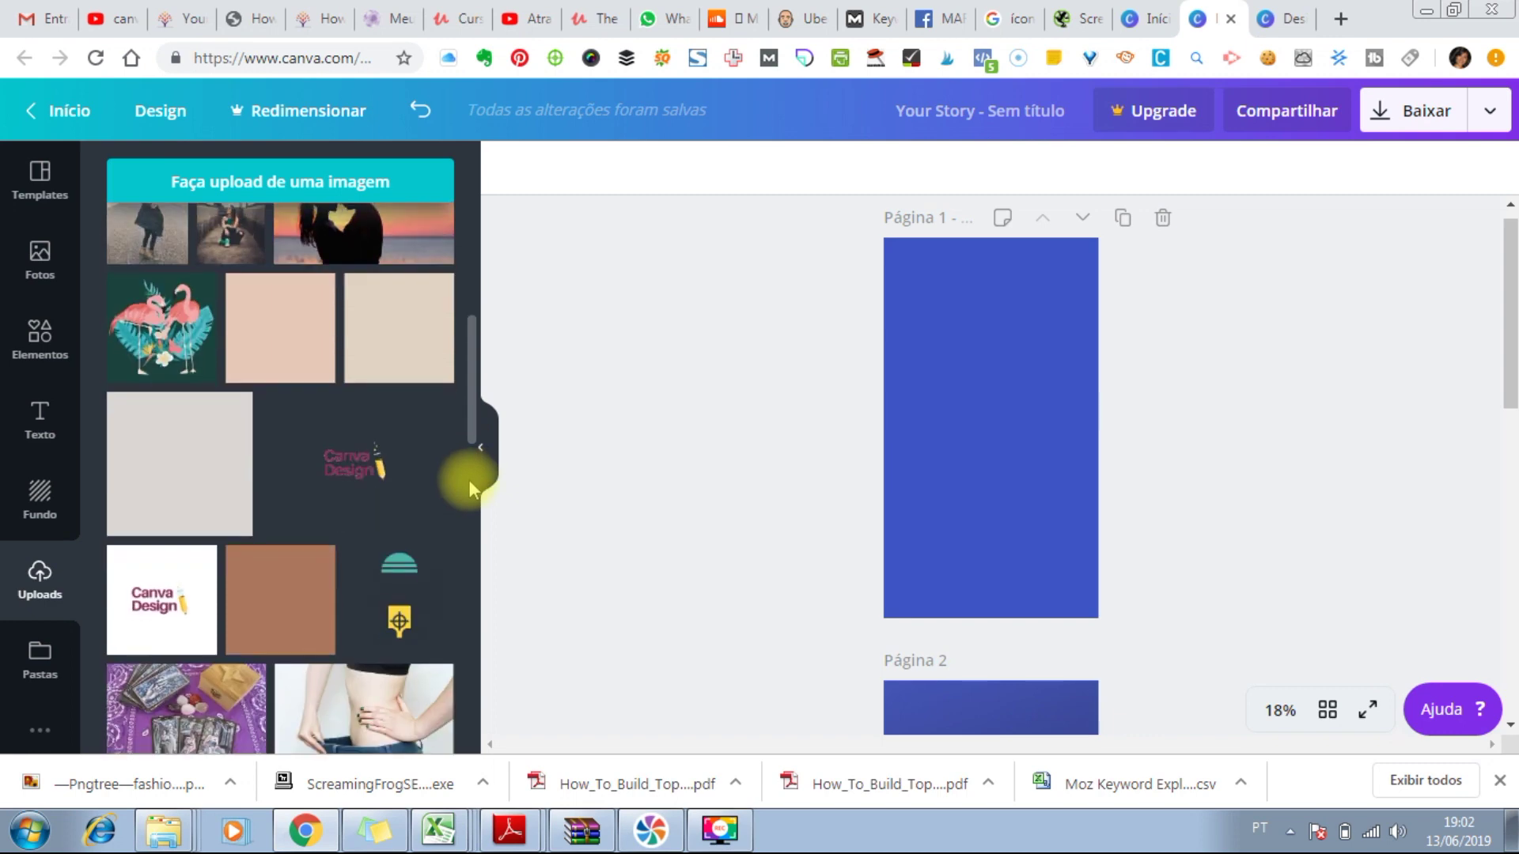
scroll(468, 459, "up", 1)
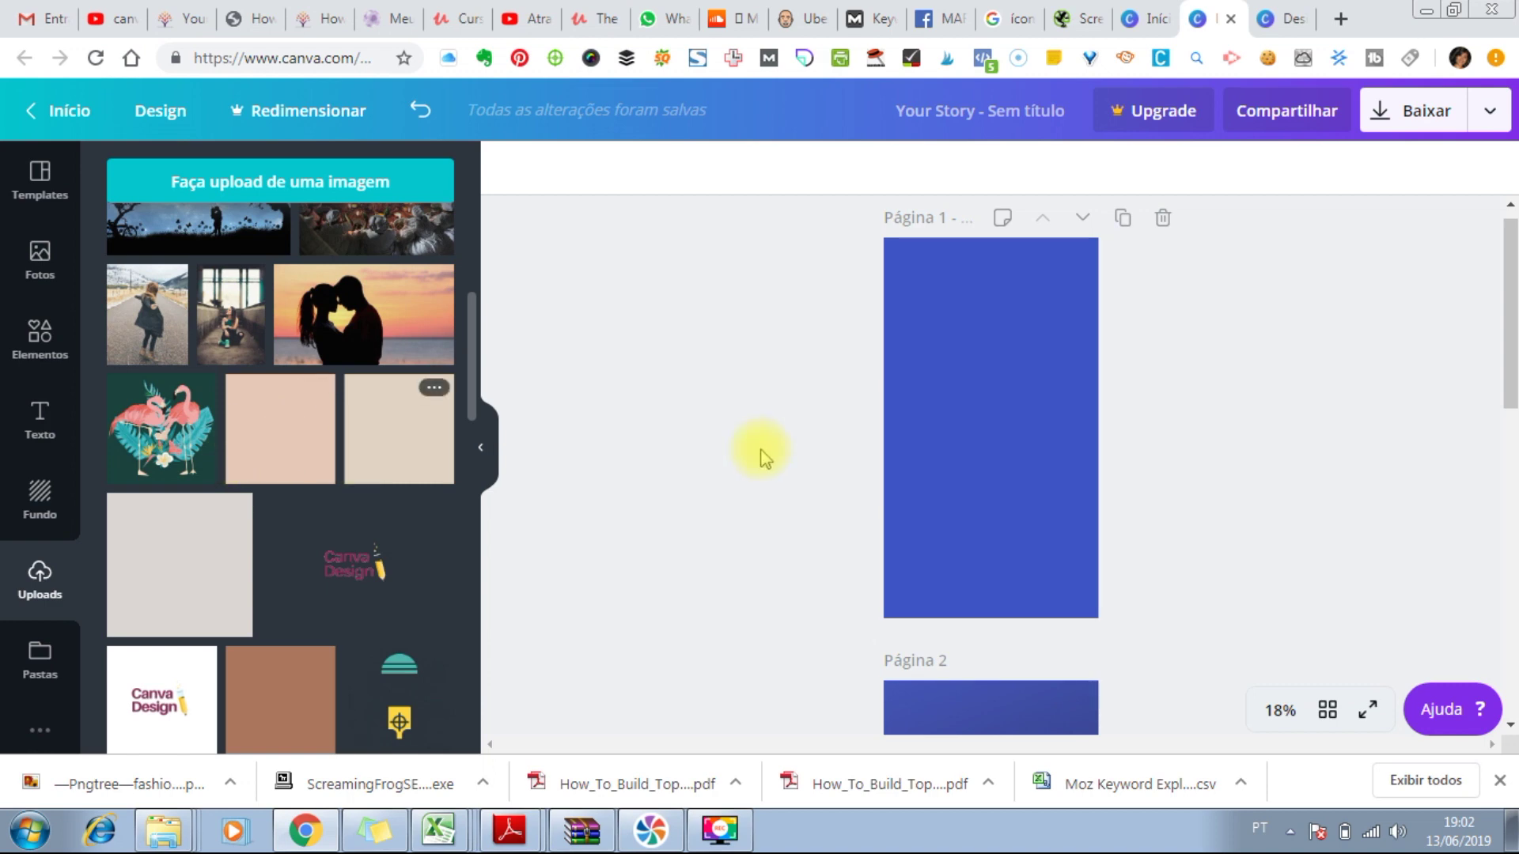
left_click_drag(1507, 296, 1492, 583)
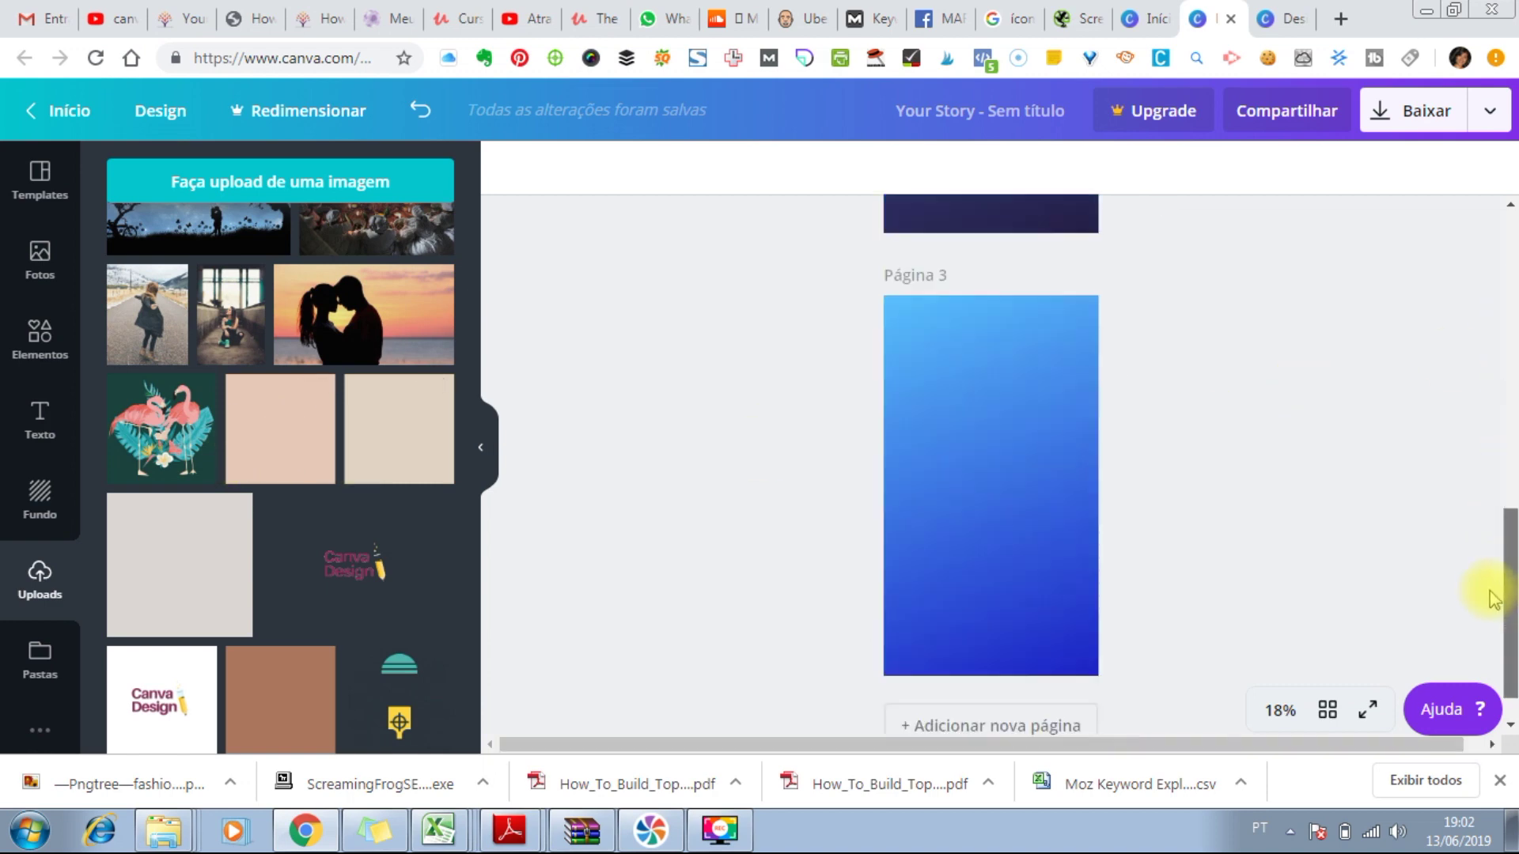
left_click(1022, 687)
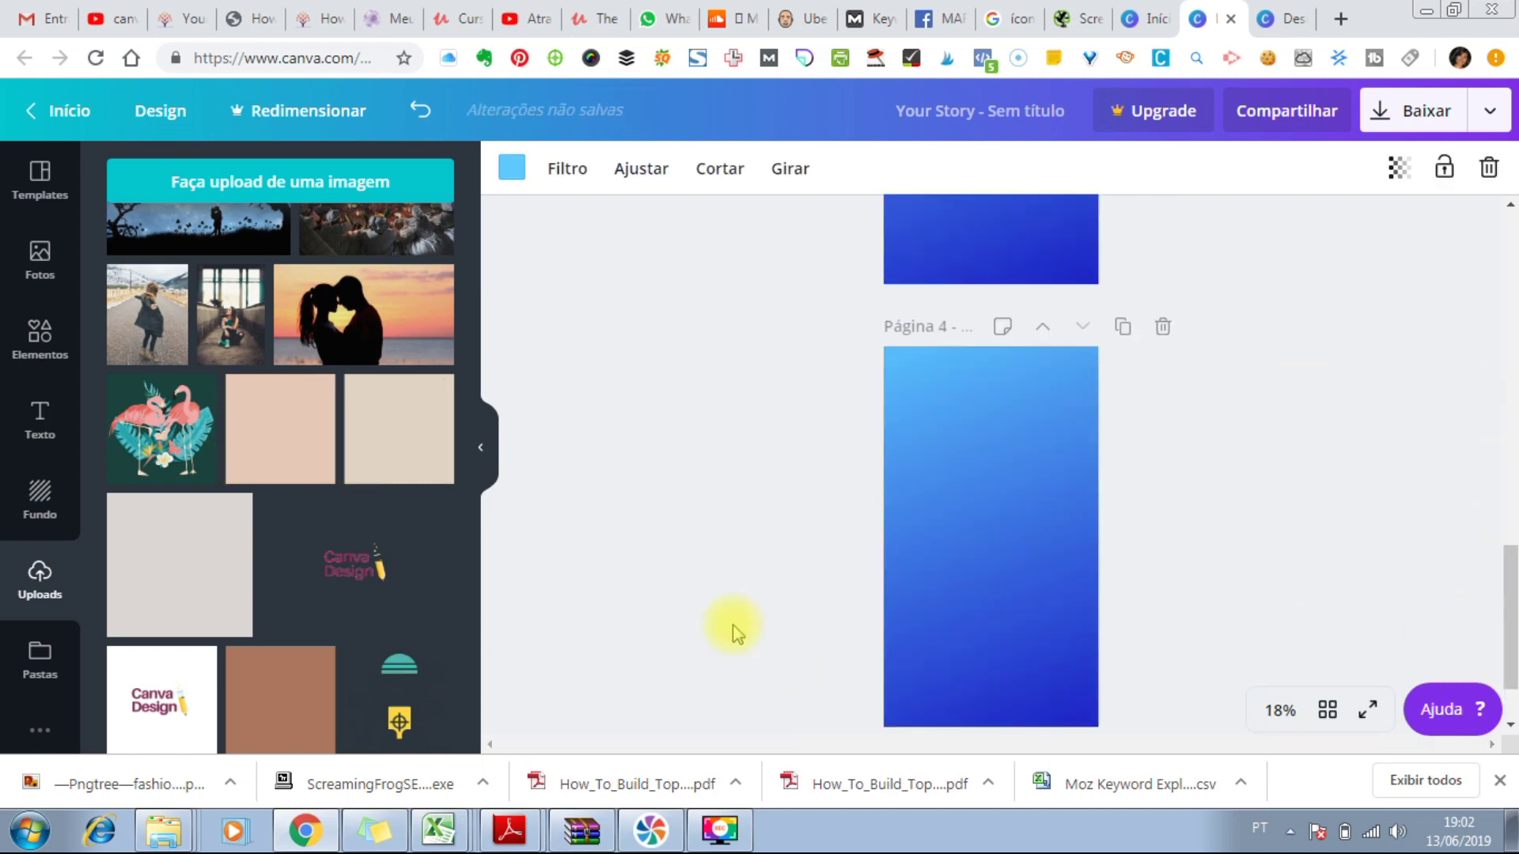
left_click(321, 481)
left_click_drag(991, 398, 983, 449)
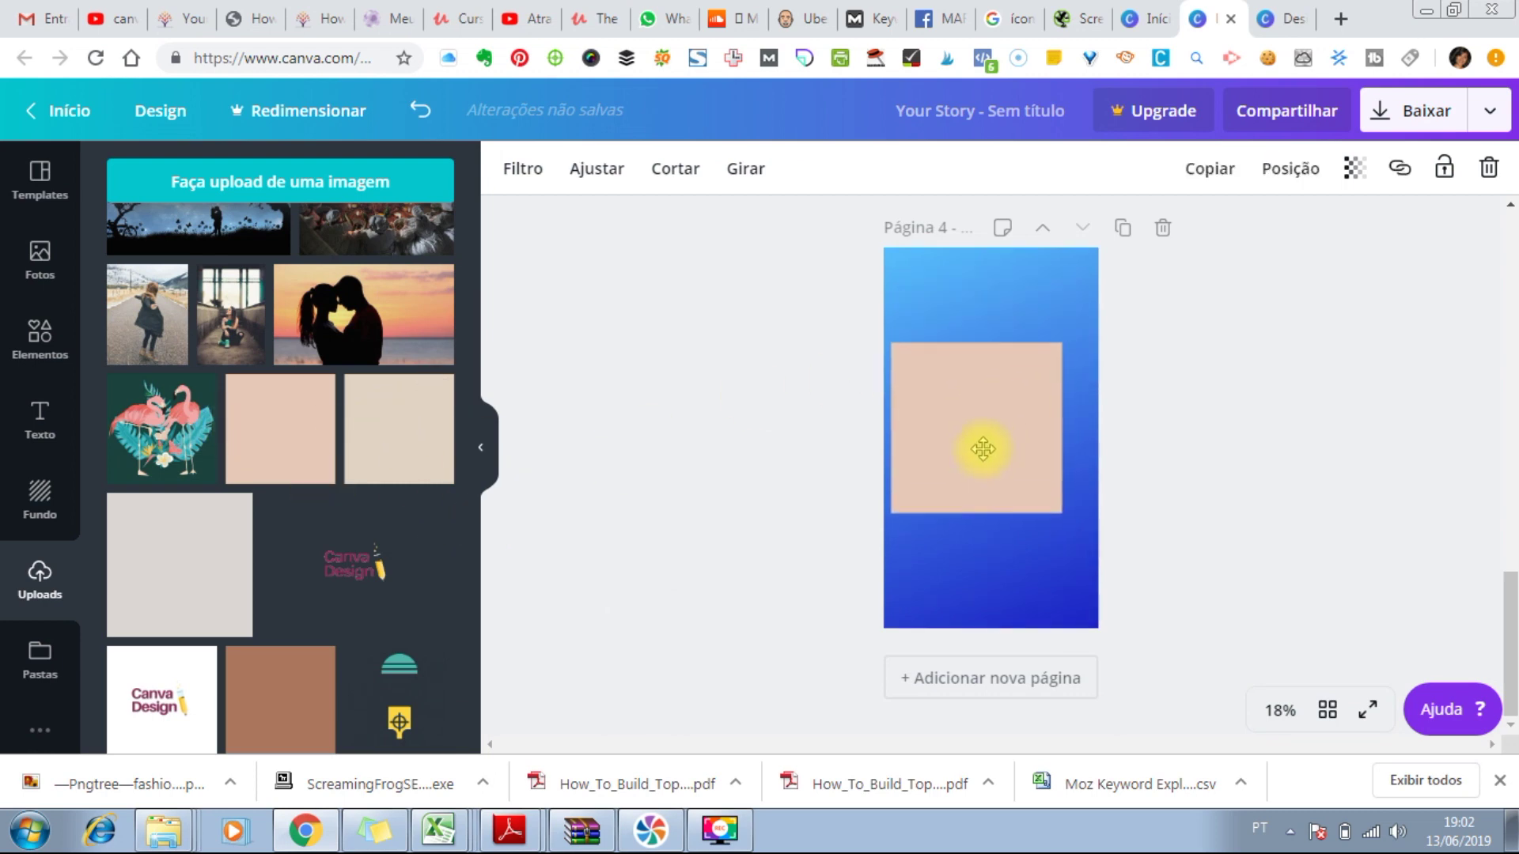
Step: Delete the gradient background, its remaining blue color and the peach image from page 4
left_click(979, 281)
key("Delete")
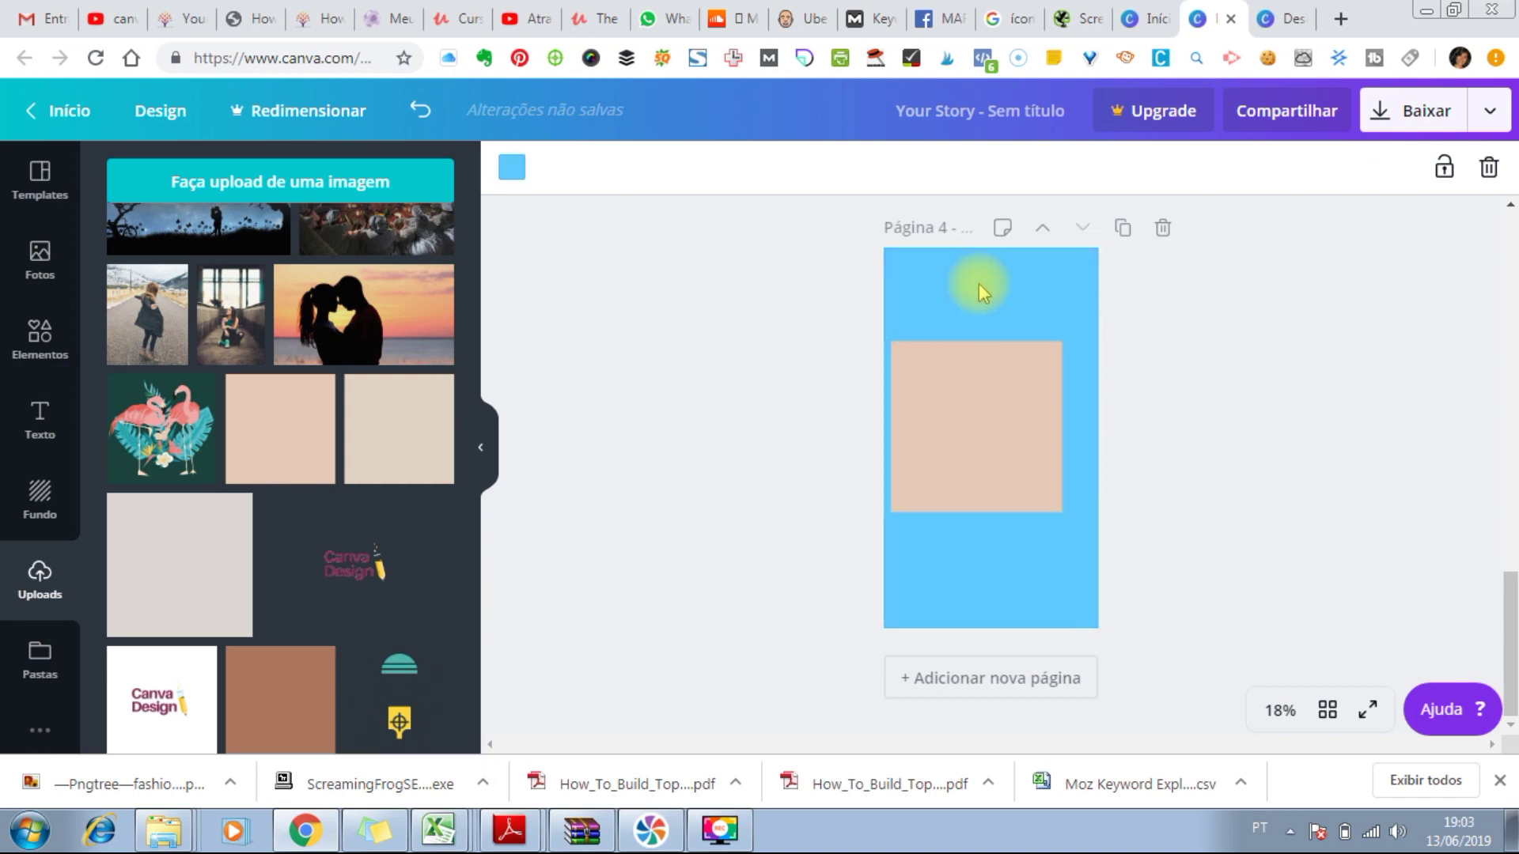
key("Delete")
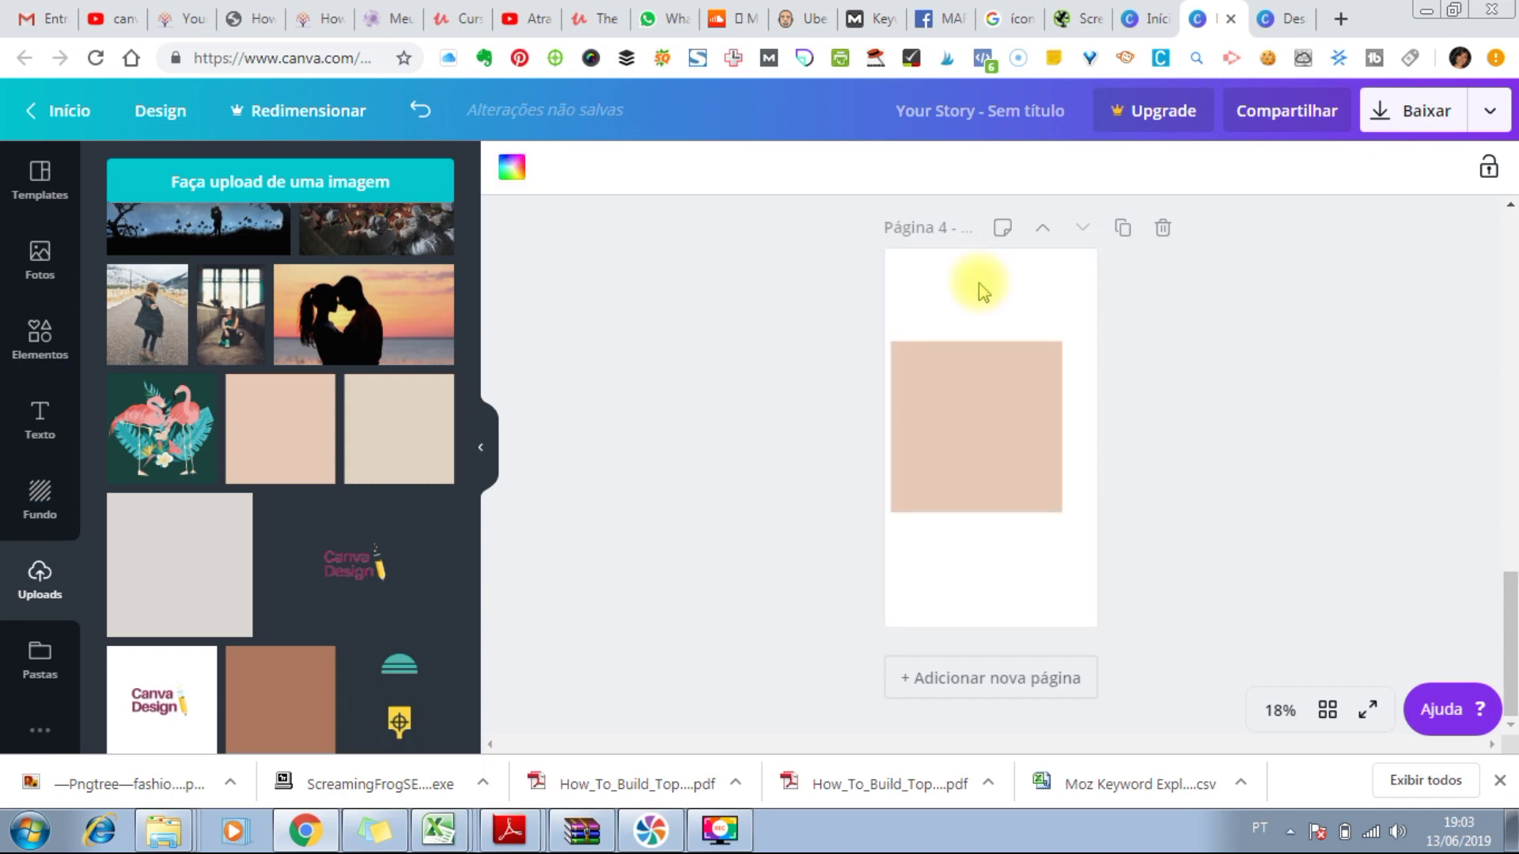
left_click(972, 386)
key("Delete")
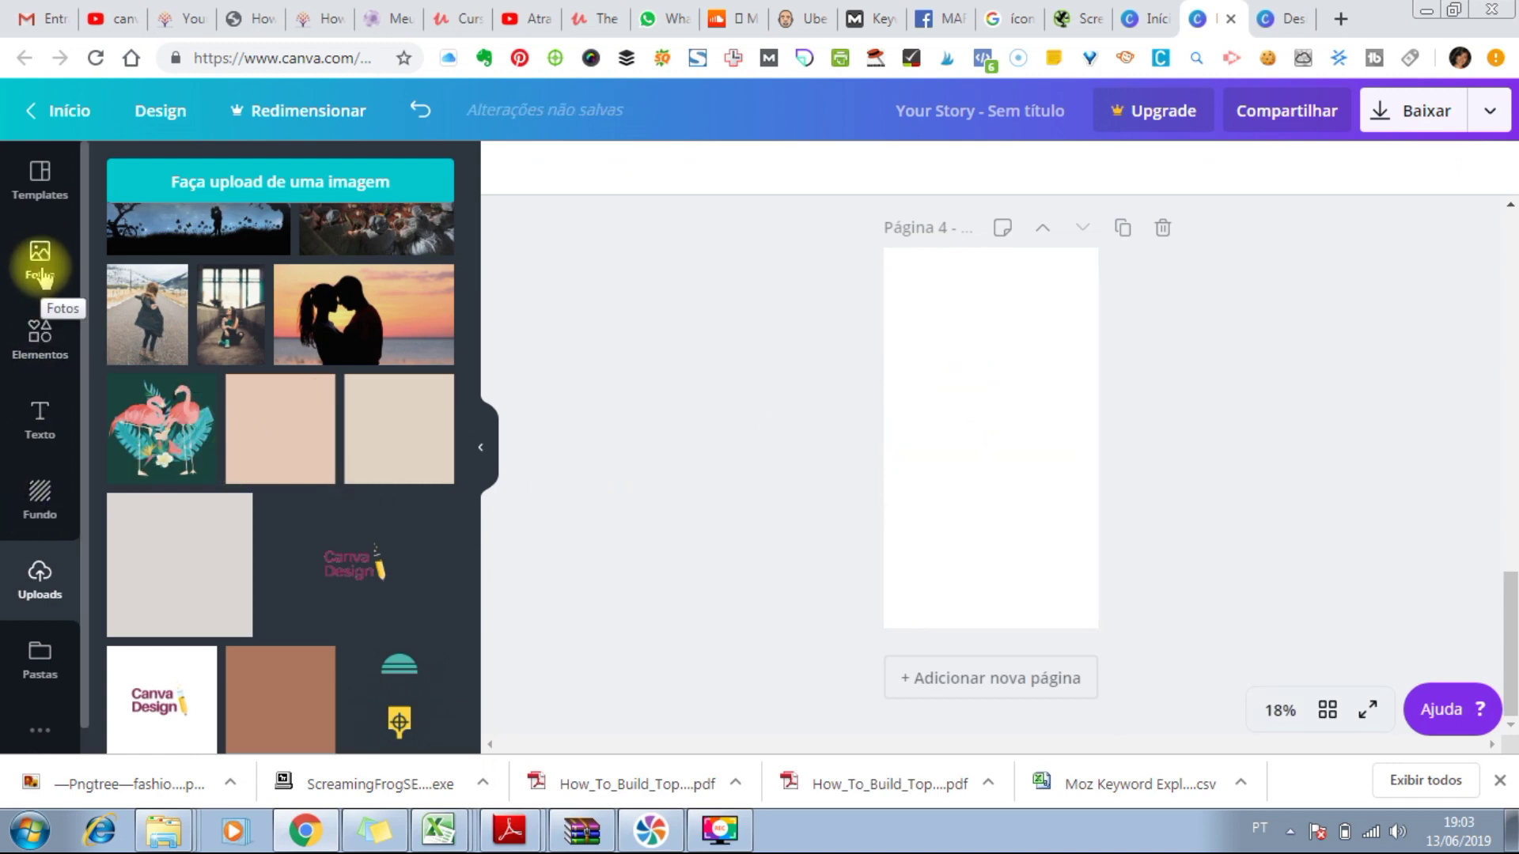
Step: Add the single-image grid to page 4 and fill it with the uploaded peach image
left_click(41, 331)
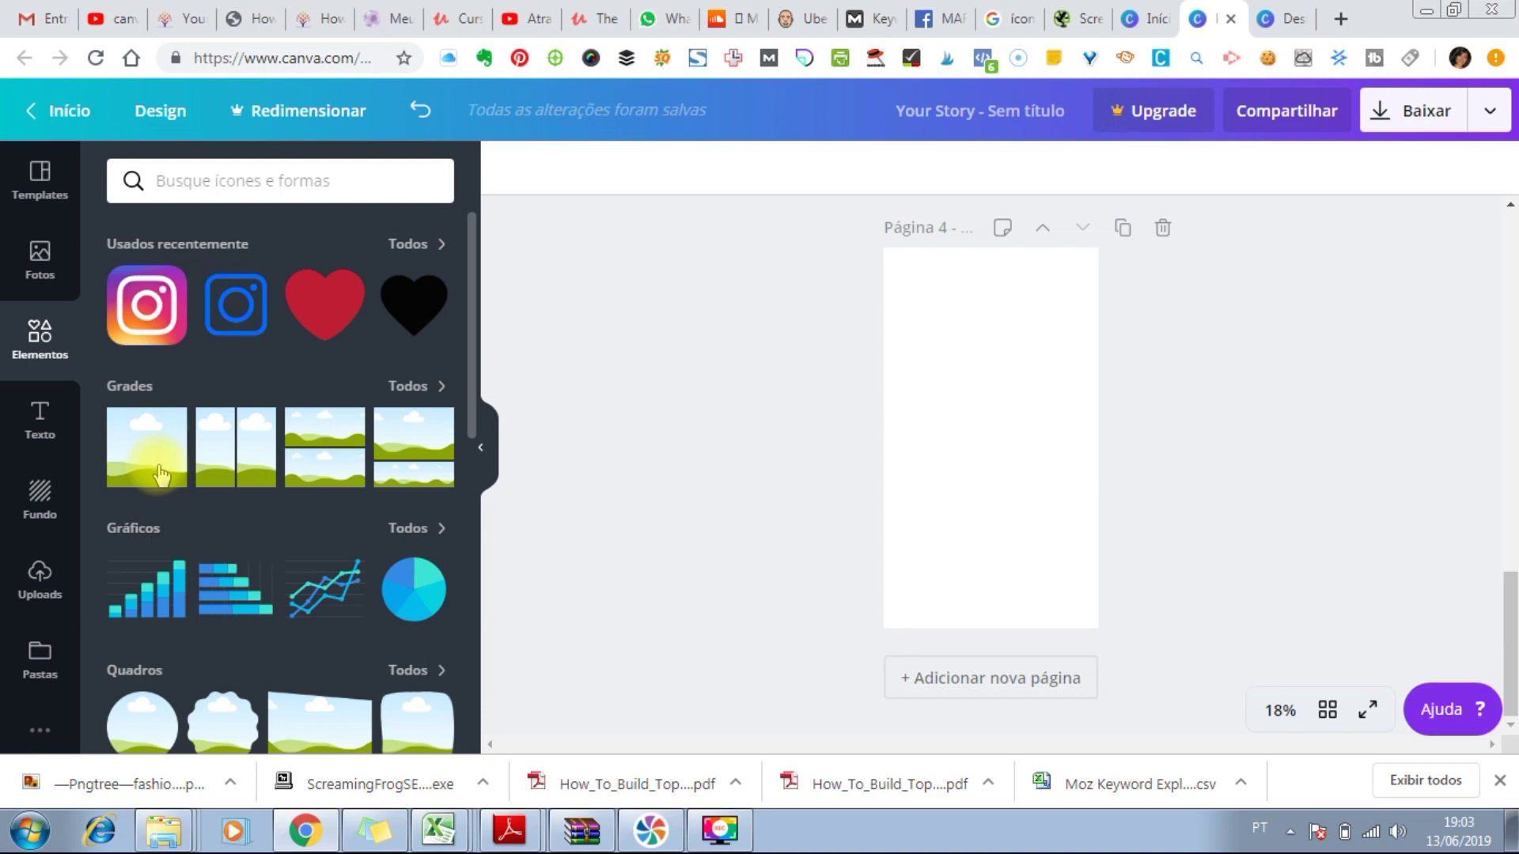
left_click(161, 475)
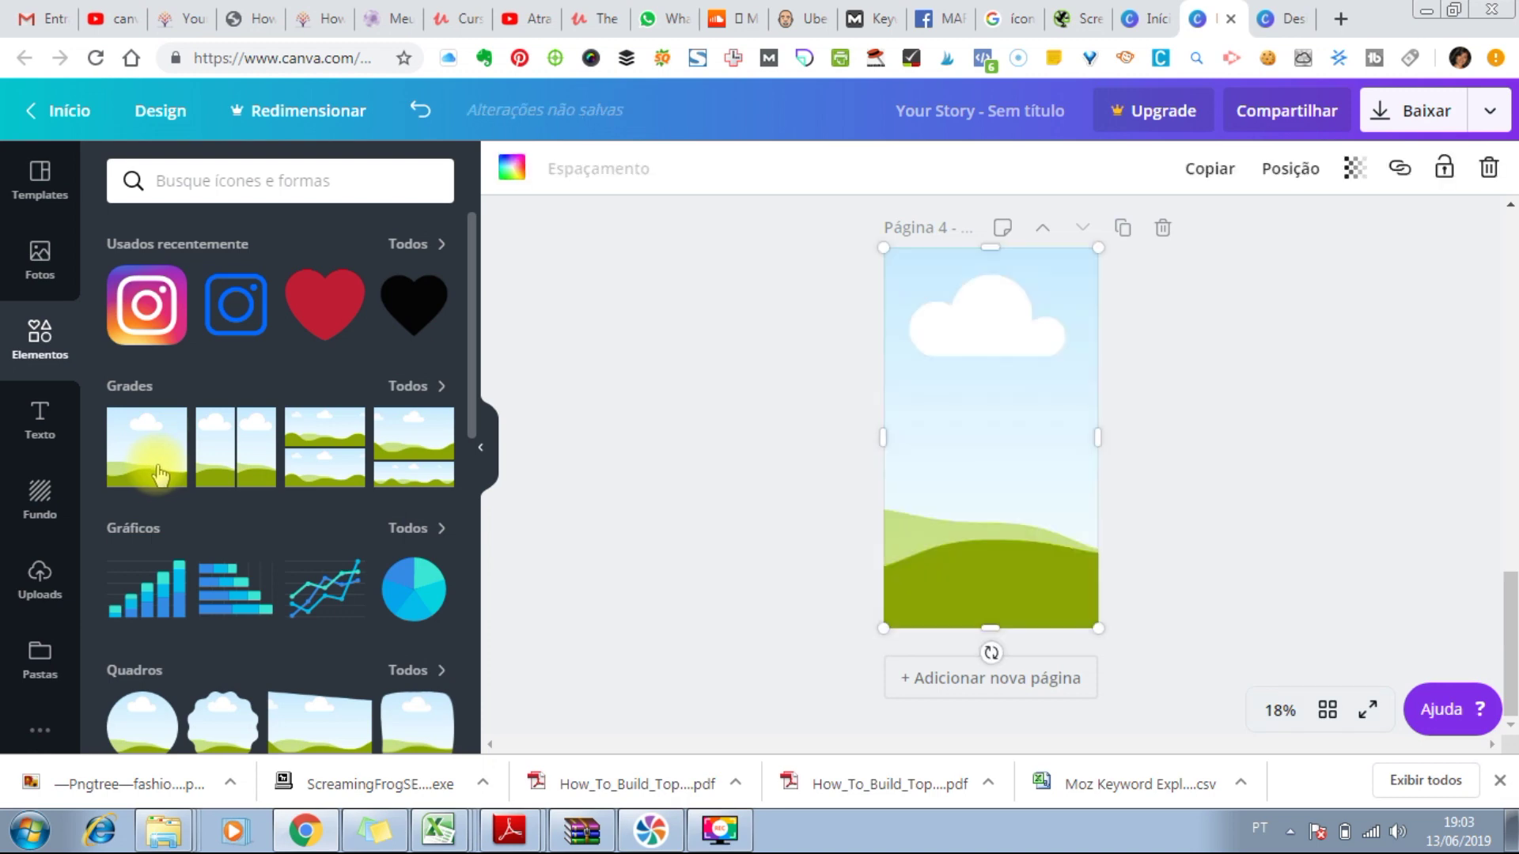
left_click(38, 576)
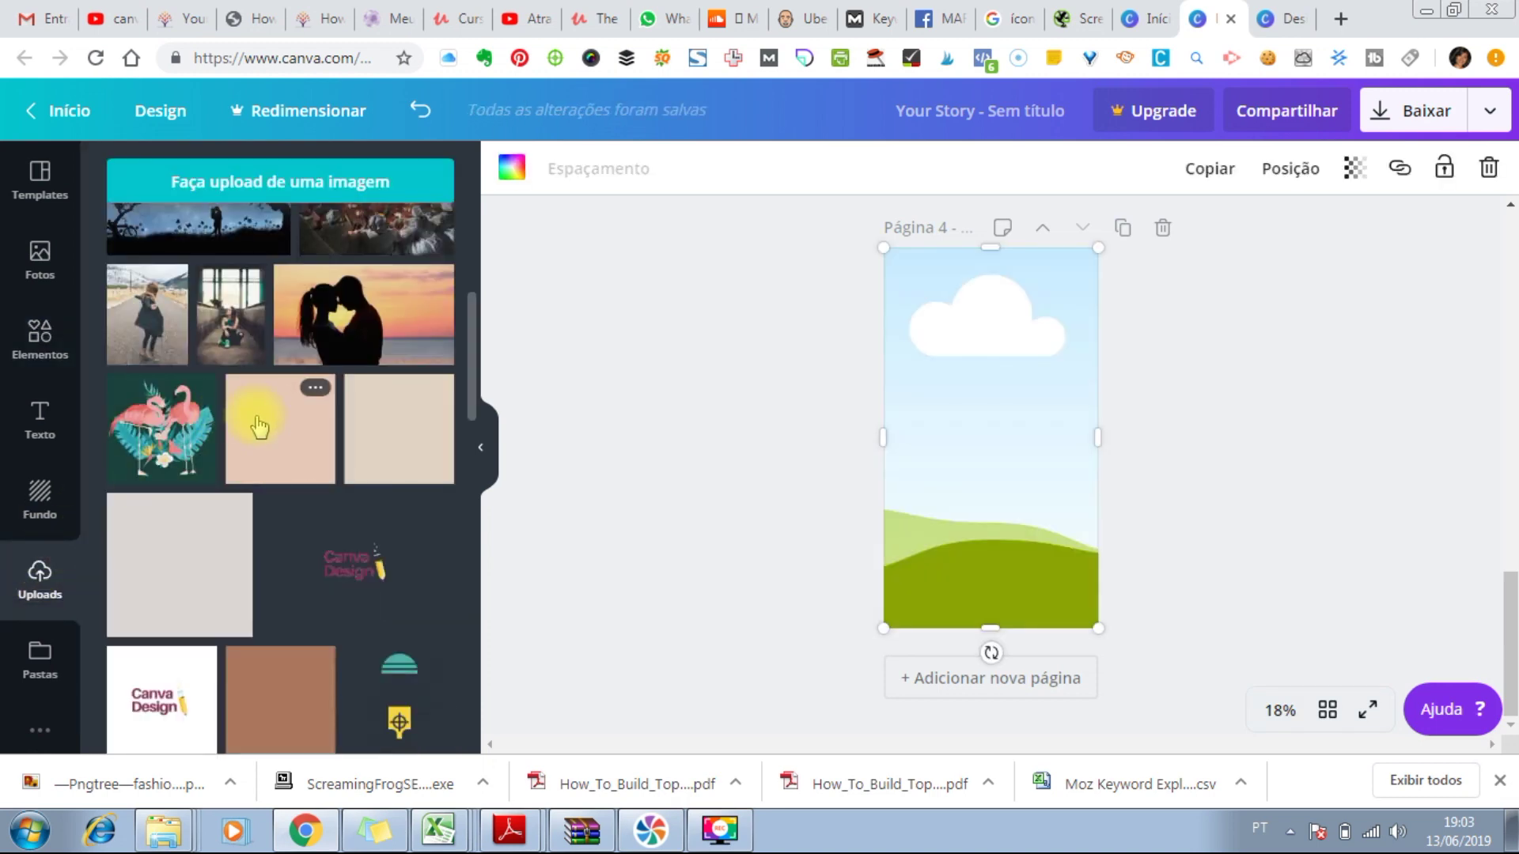
left_click(341, 449)
mouse_move(983, 374)
left_mouse_down()
mouse_move(979, 363)
mouse_move(992, 383)
left_mouse_up()
key("Escape")
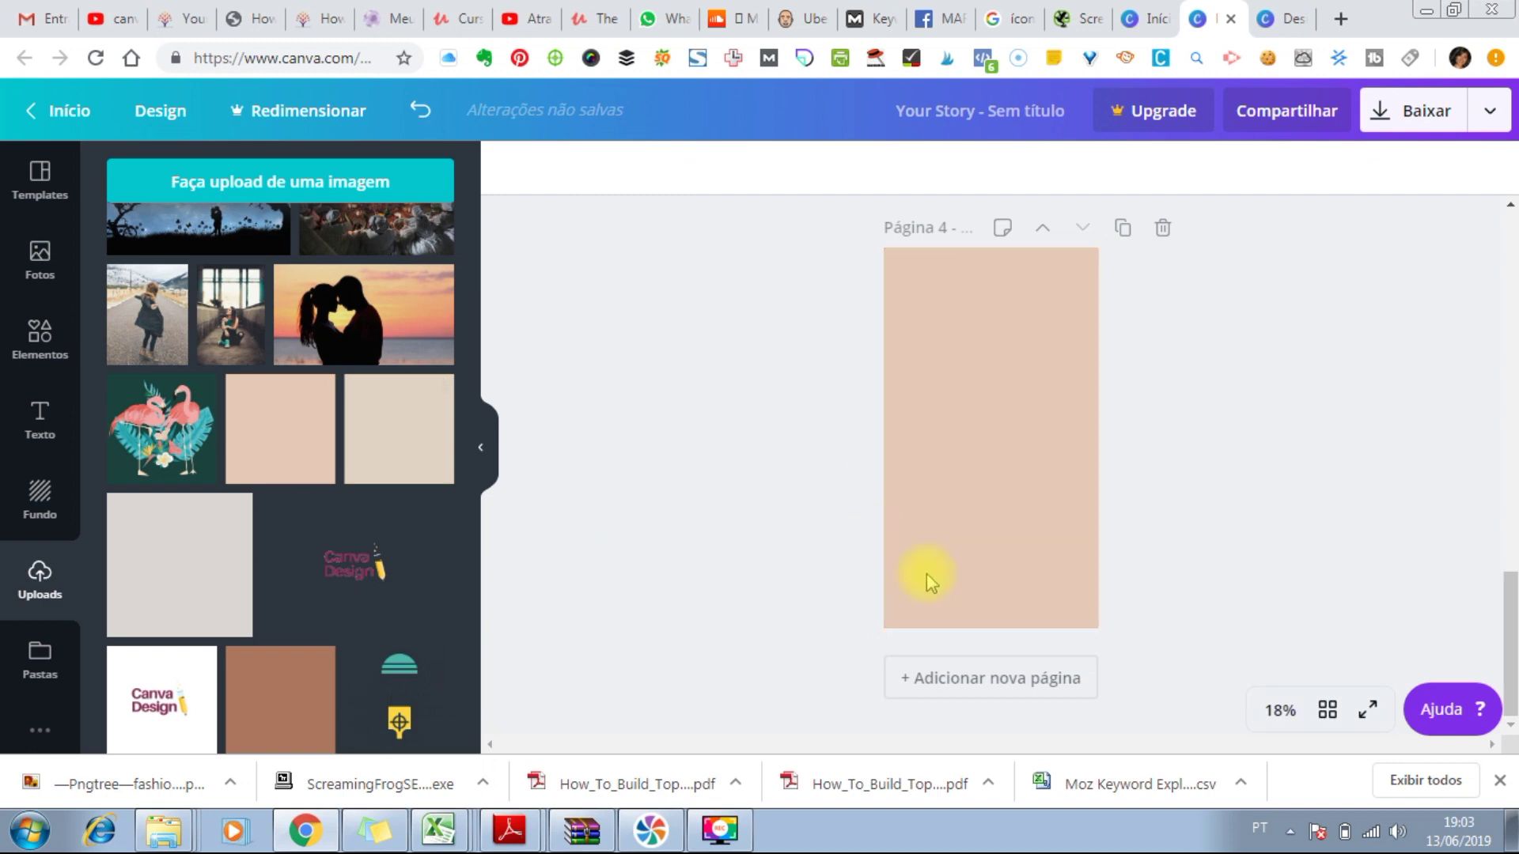
left_click_drag(1515, 625, 1513, 276)
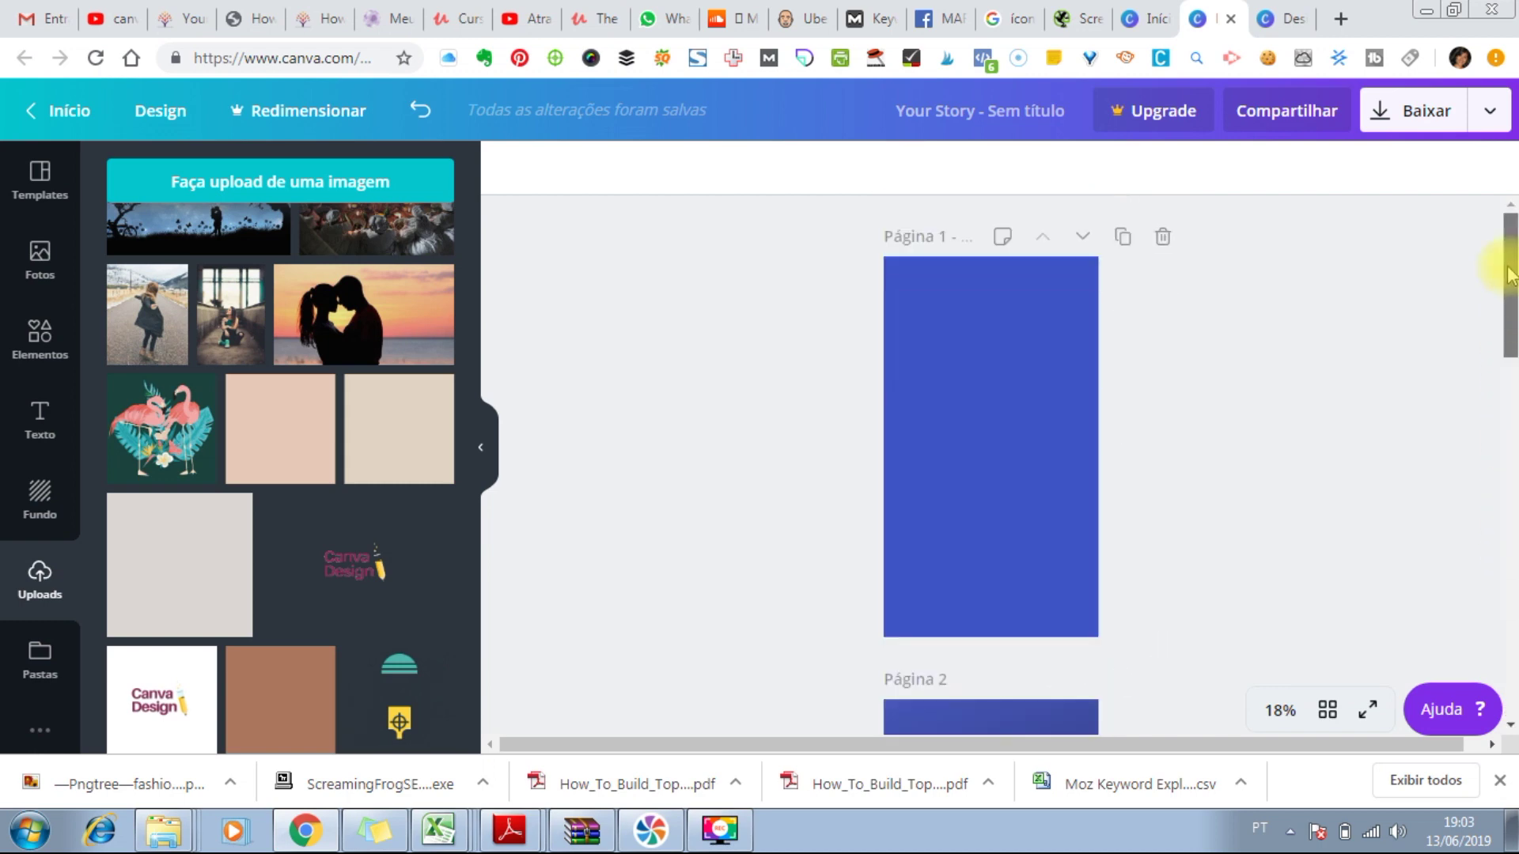
left_click(1000, 416)
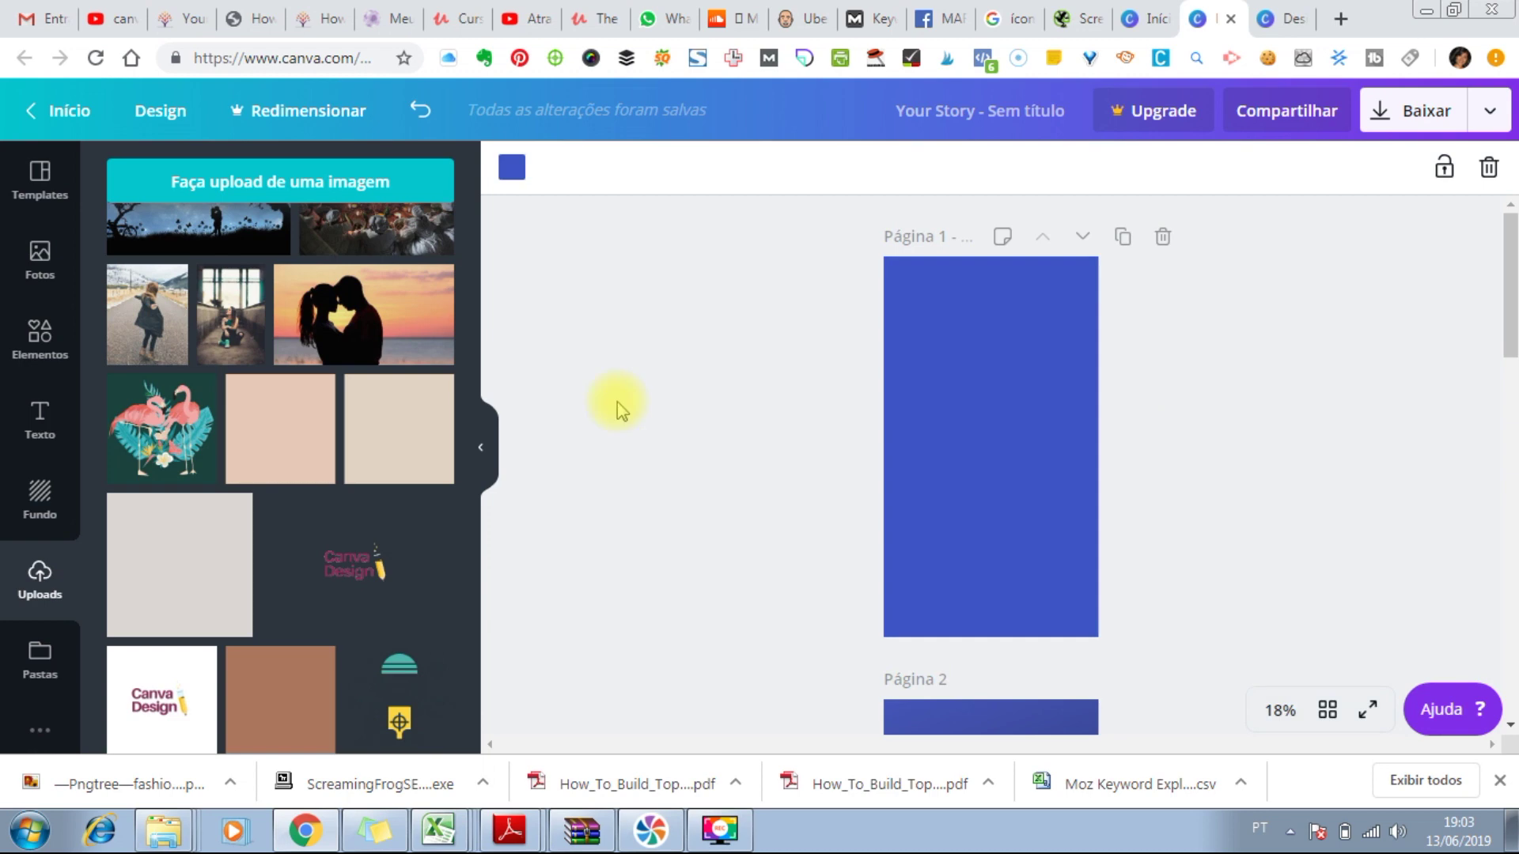
left_click(41, 518)
left_click_drag(475, 315, 475, 448)
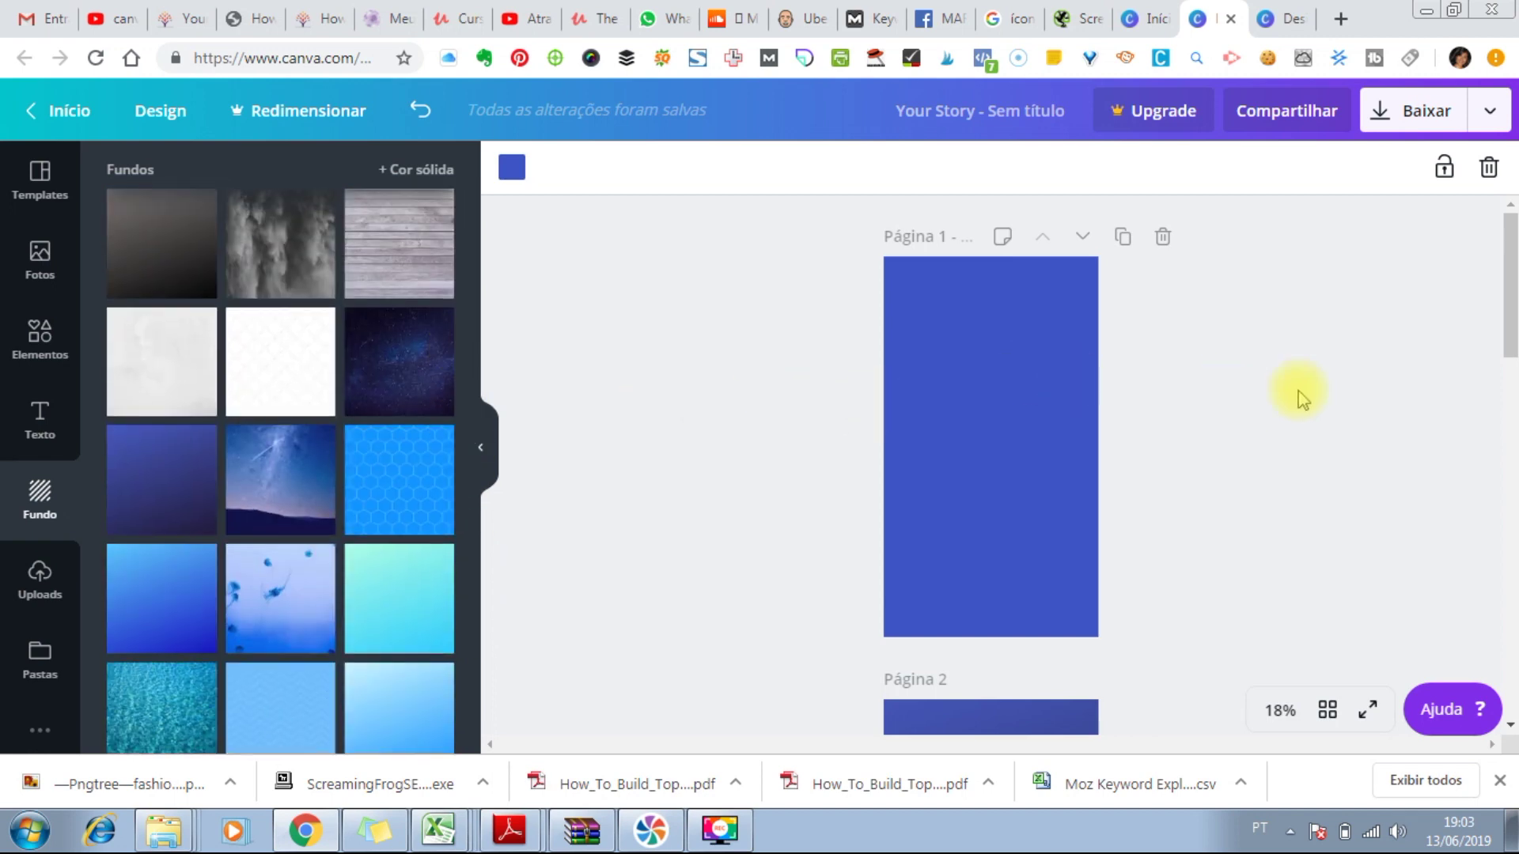
Step: Place the uploaded peach image into the full-page grid on page 4 again
left_click_drag(1507, 334, 1508, 642)
left_click(995, 482)
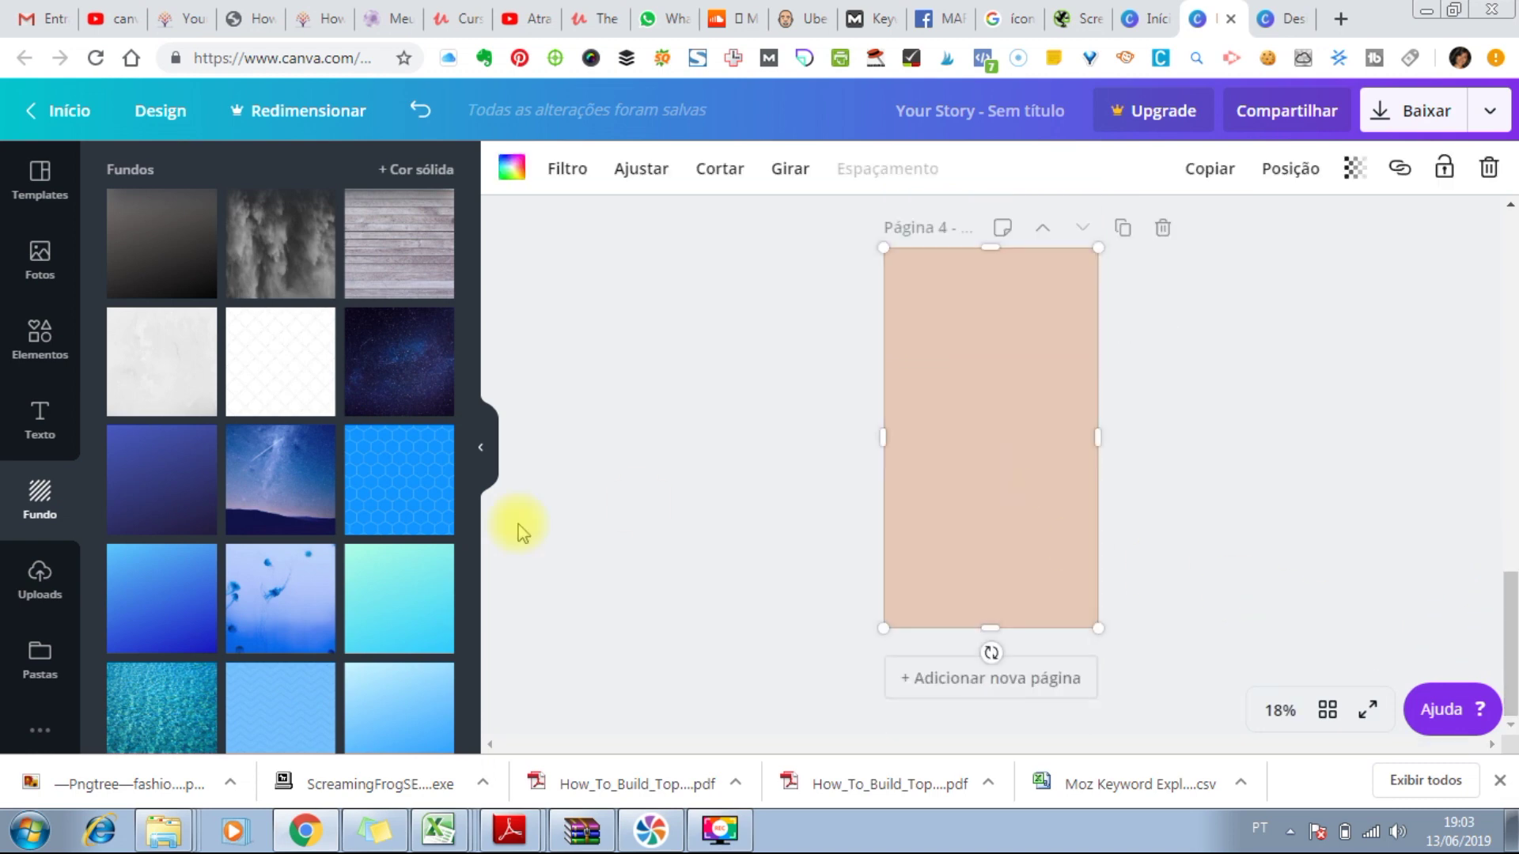
left_click(56, 590)
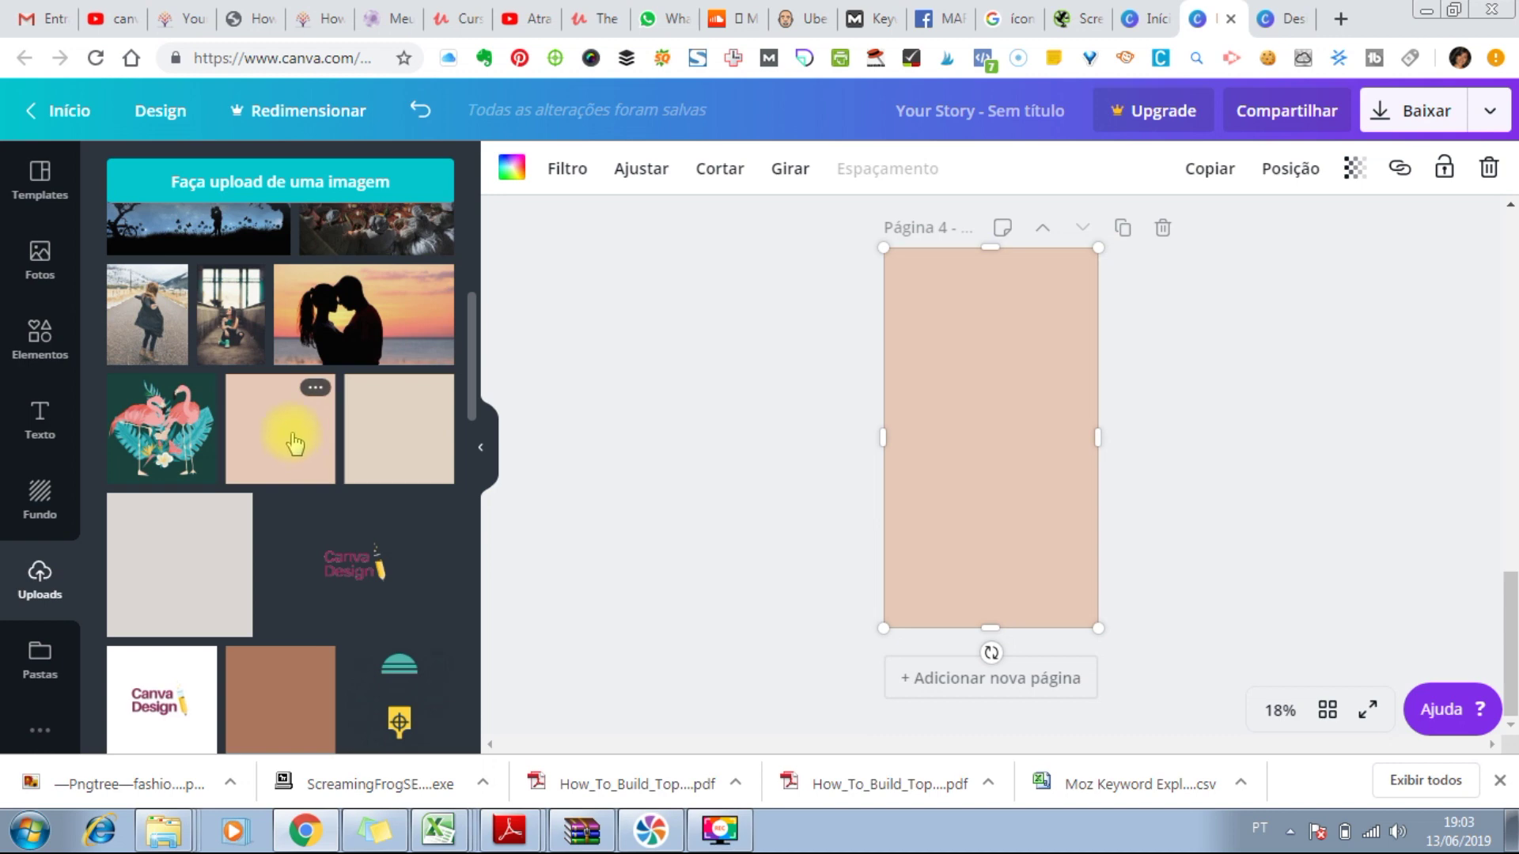
left_click_drag(979, 396, 1026, 363)
left_click(1189, 372)
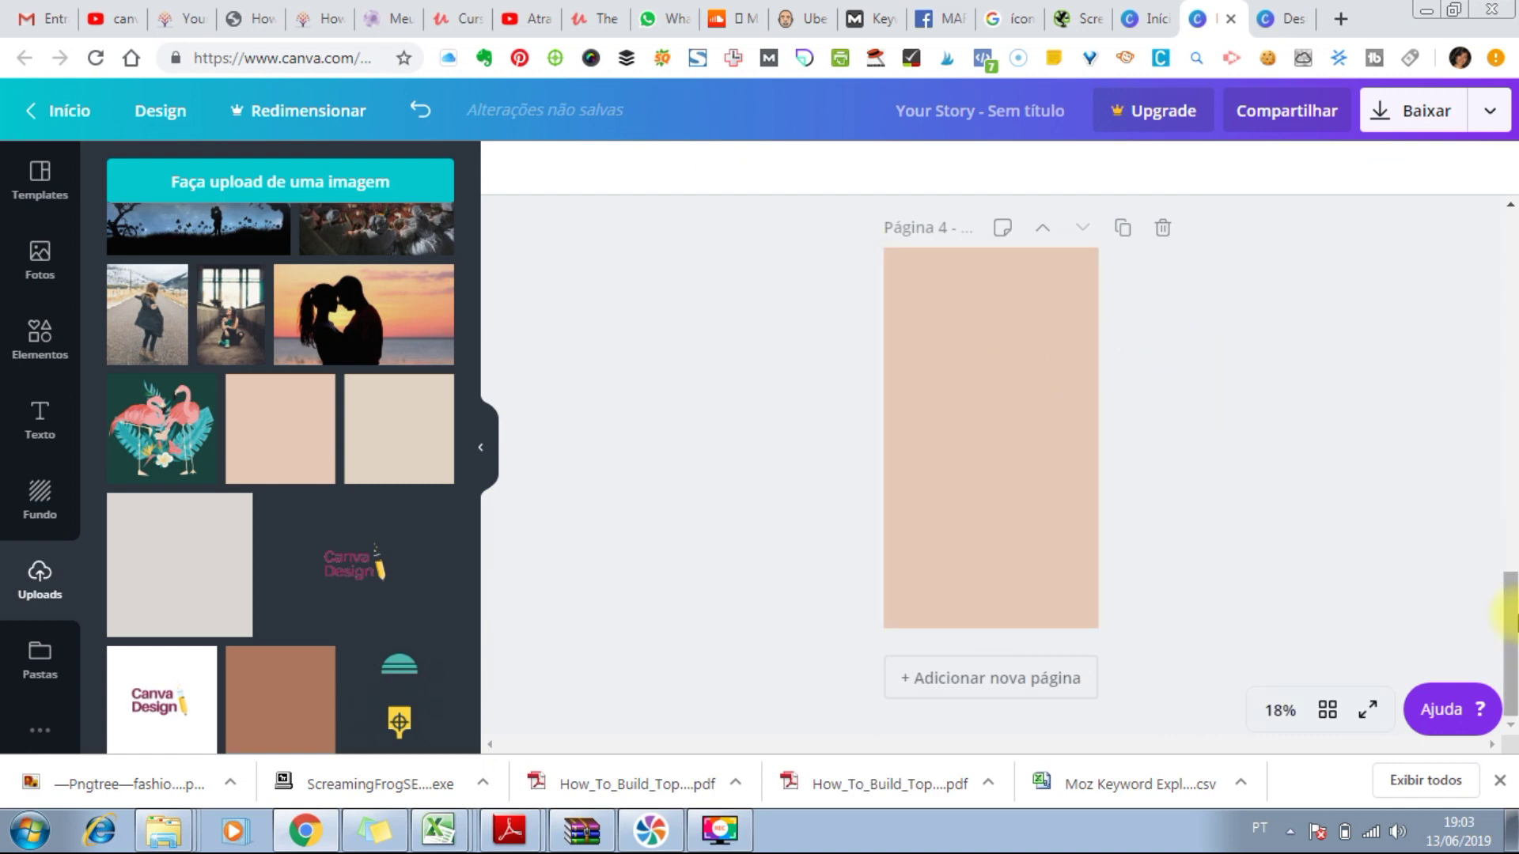
scroll(1513, 618, "up", 3)
left_click_drag(1512, 618, 1502, 224)
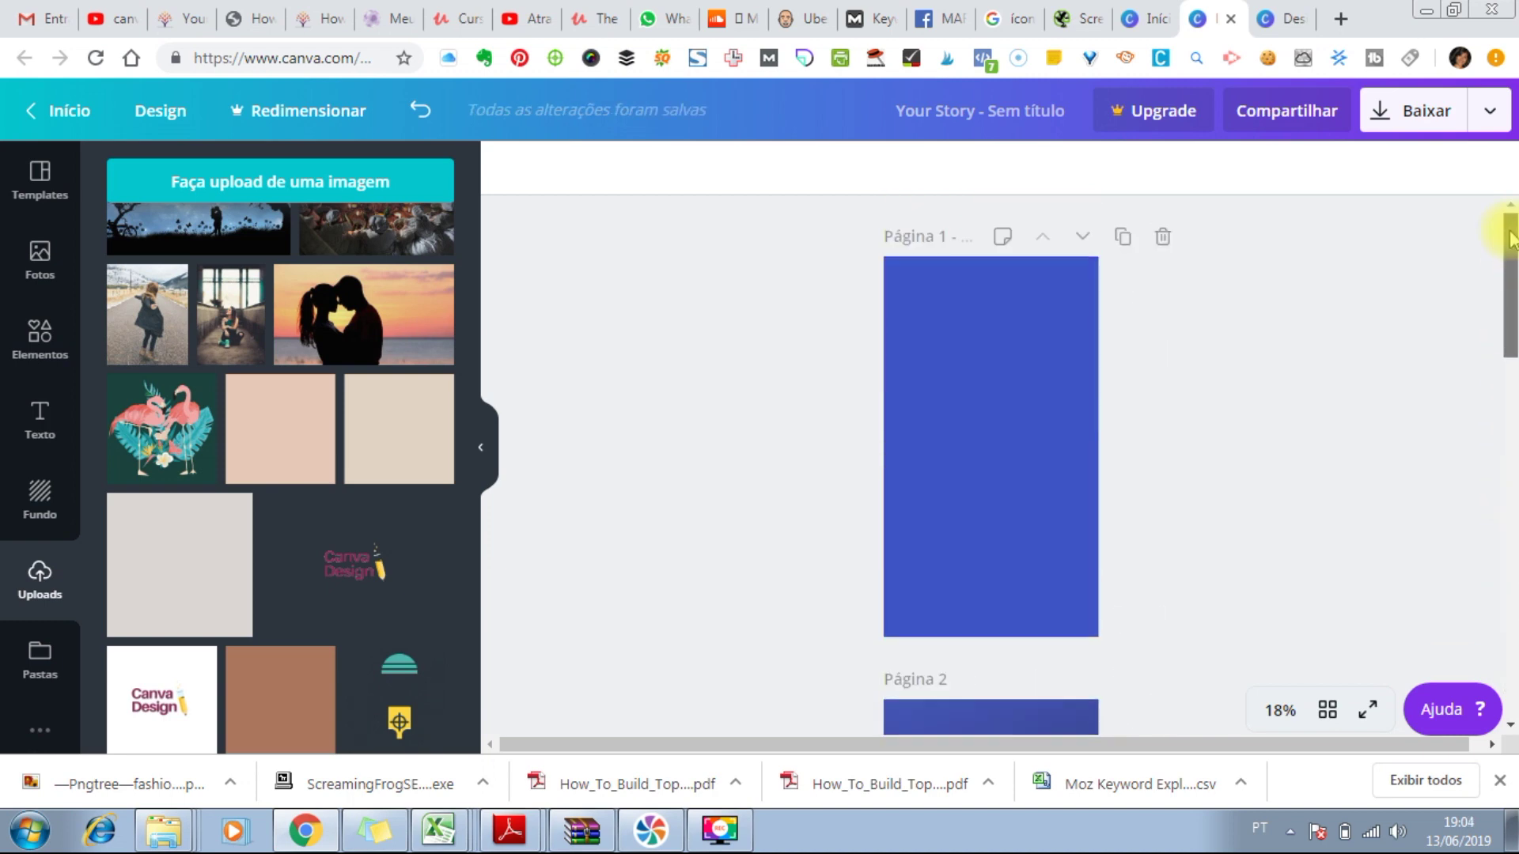
left_click(990, 361)
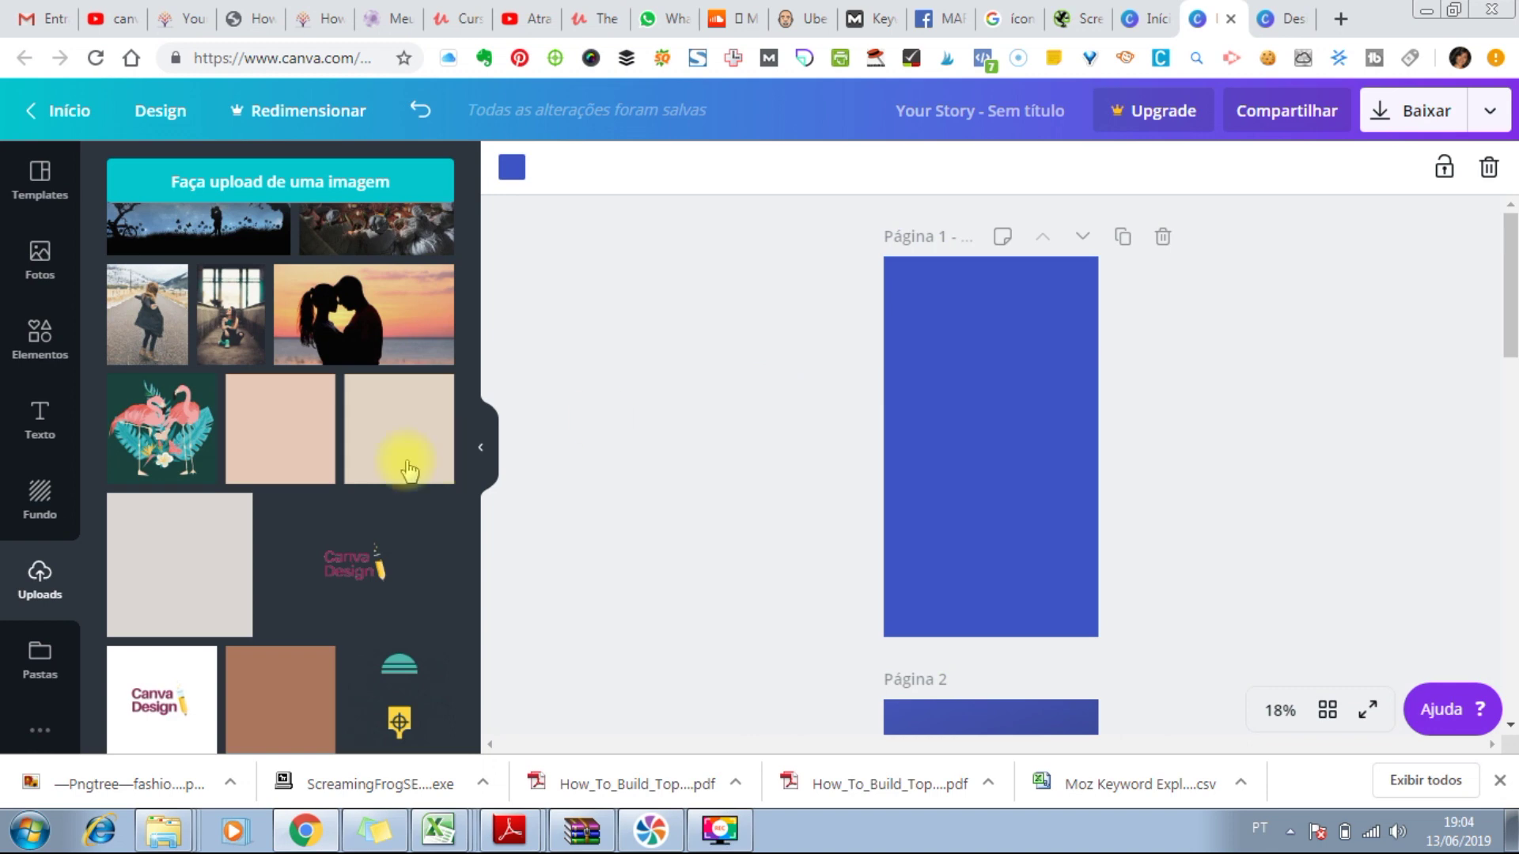
left_click(44, 584)
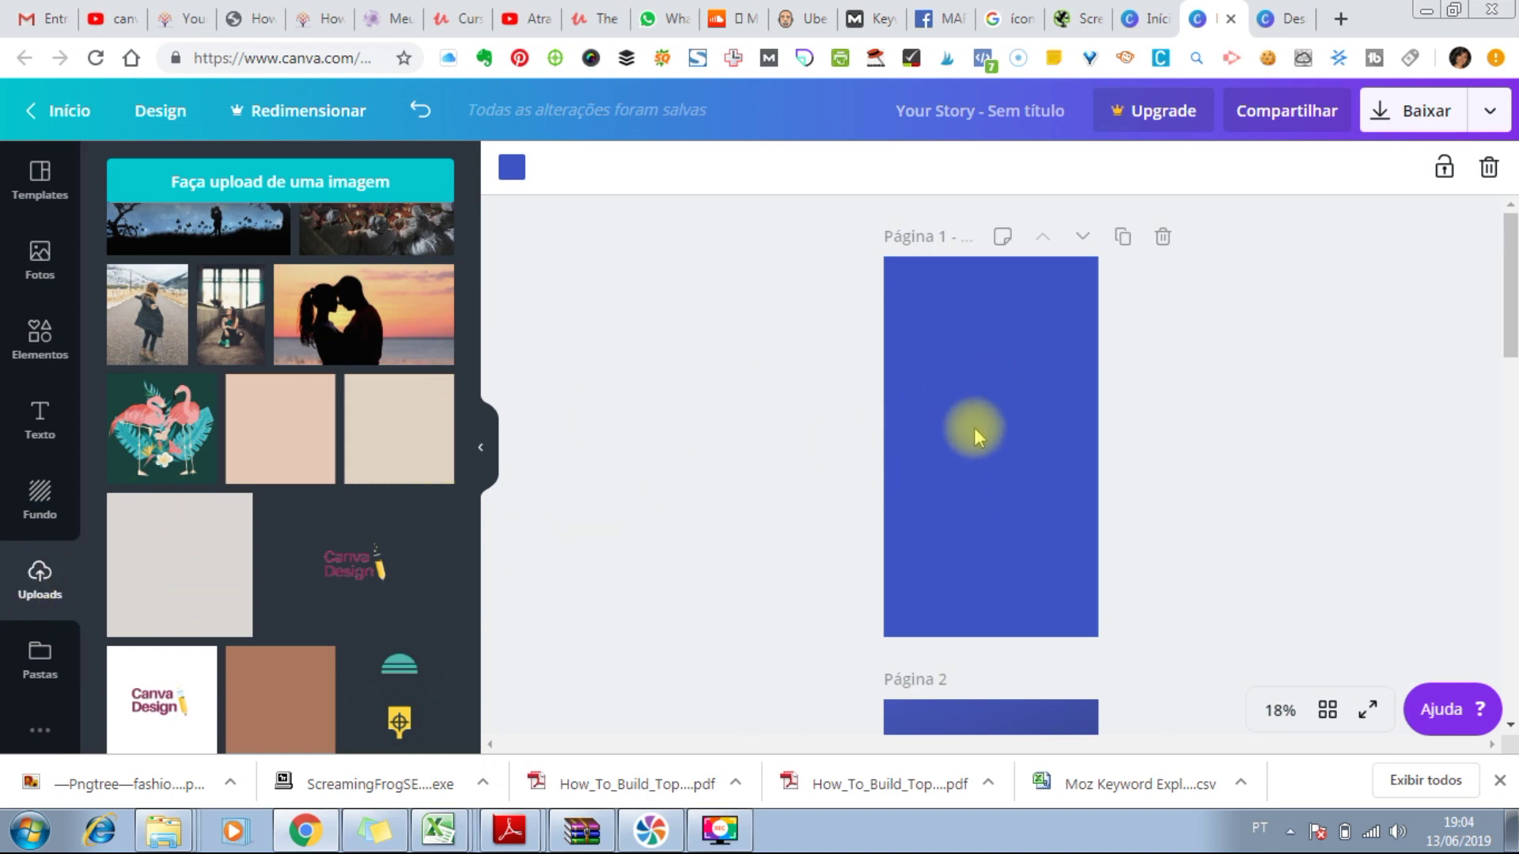
mouse_move(1510, 309)
left_mouse_down()
mouse_move(1512, 483)
mouse_move(1511, 321)
left_mouse_up()
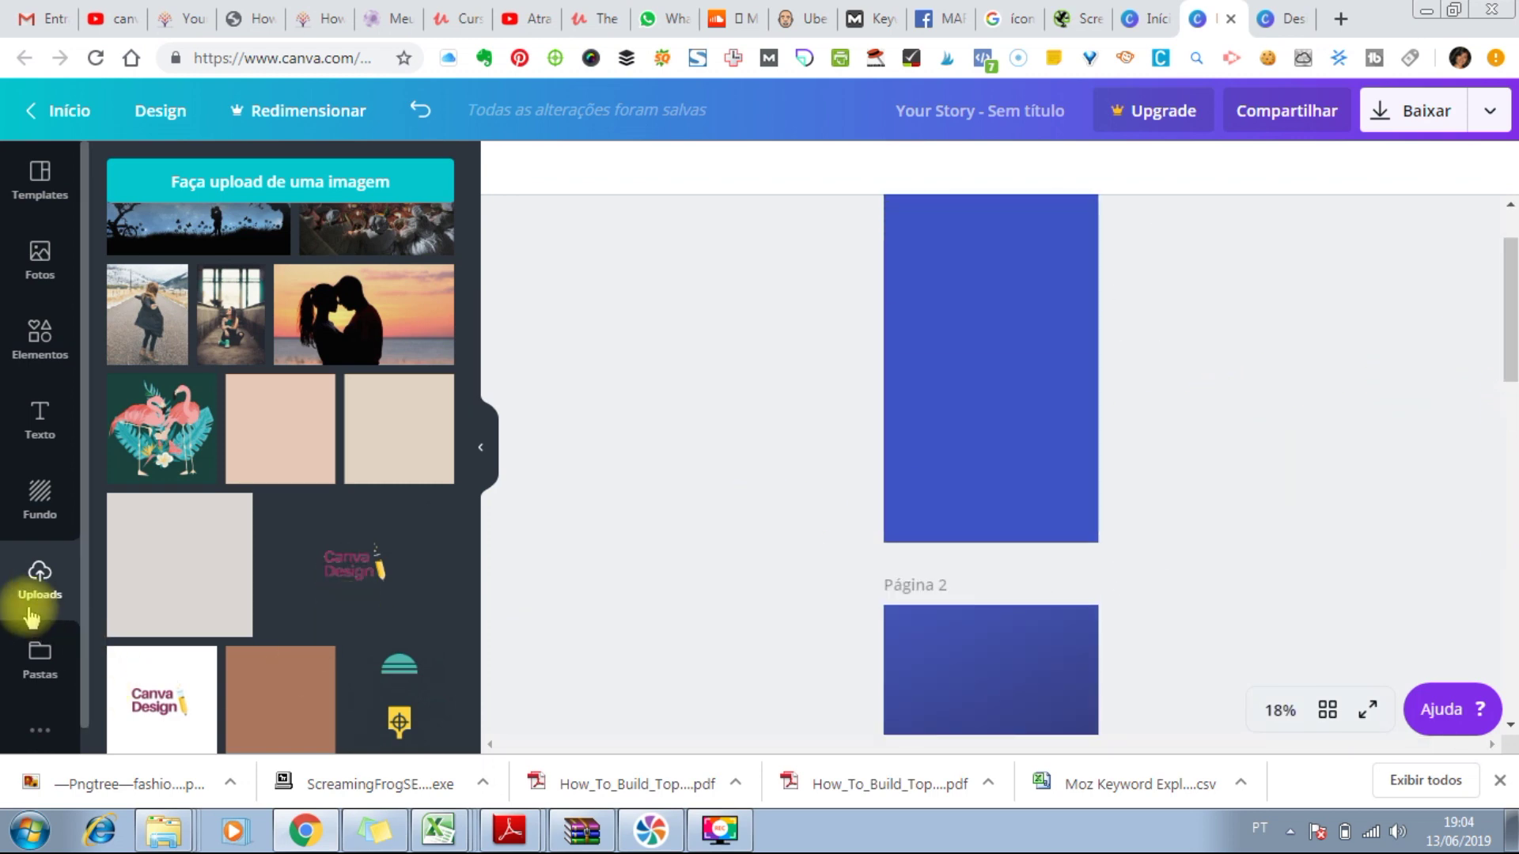
Step: Upload the clothing and accessories icon sheet from the desktop files and place it on page 1
left_click(240, 175)
left_click(103, 151)
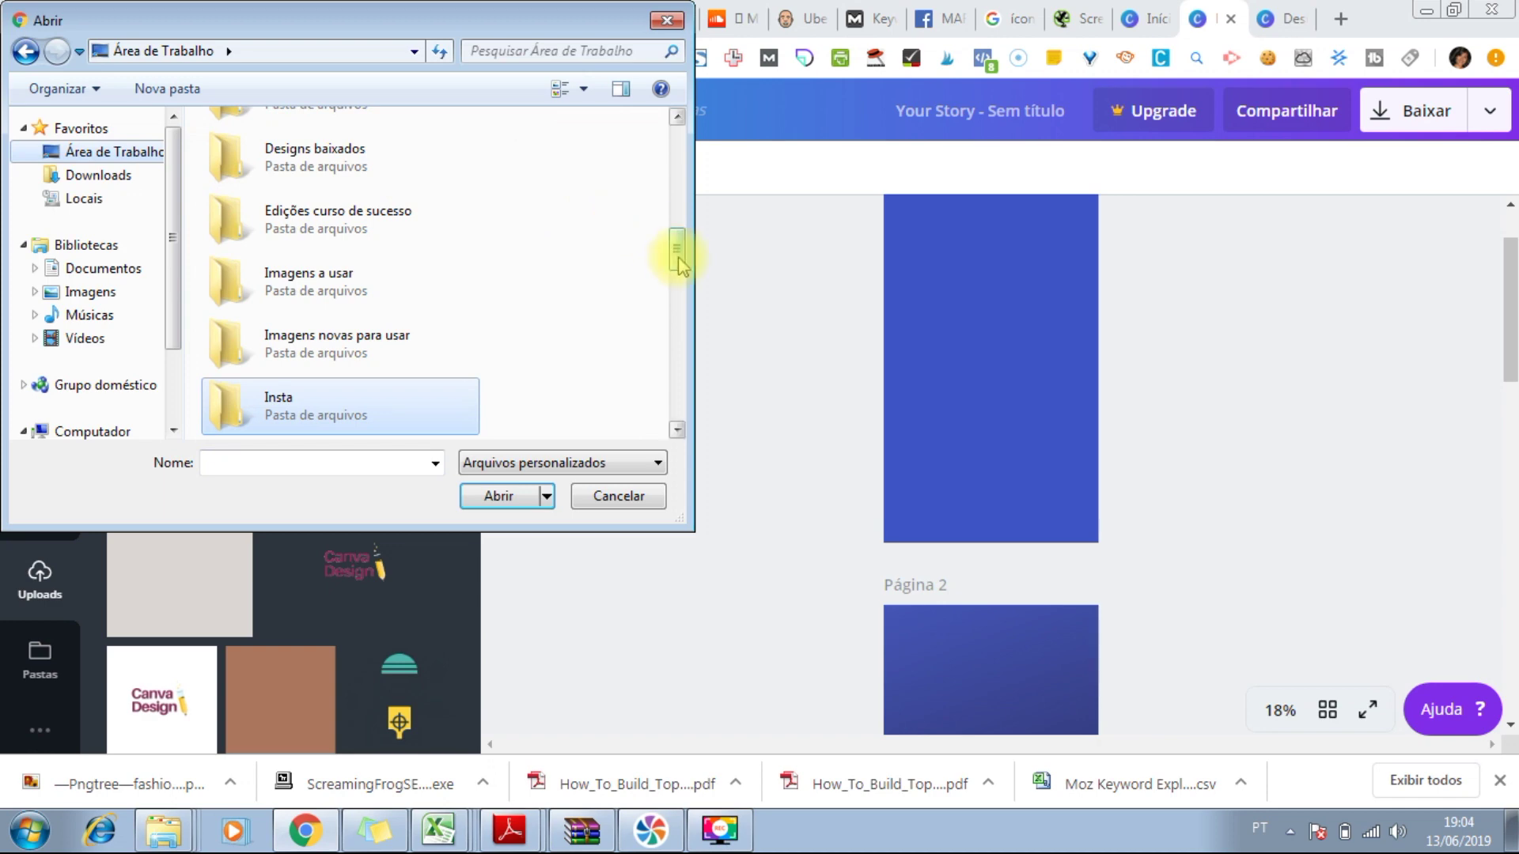
scroll(679, 261, "down", 3)
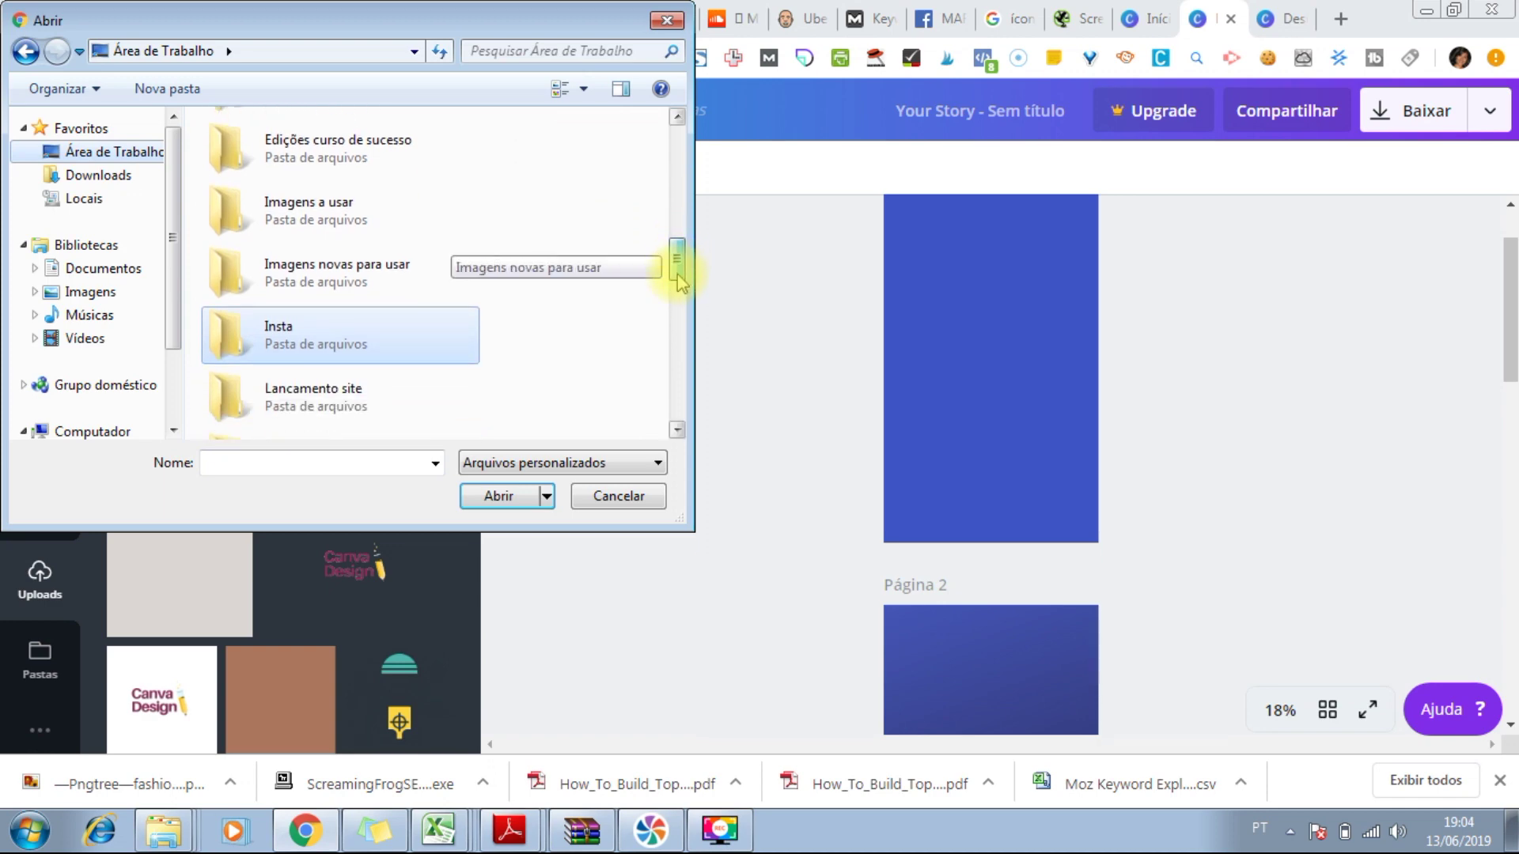
double_click(293, 227)
double_click(292, 228)
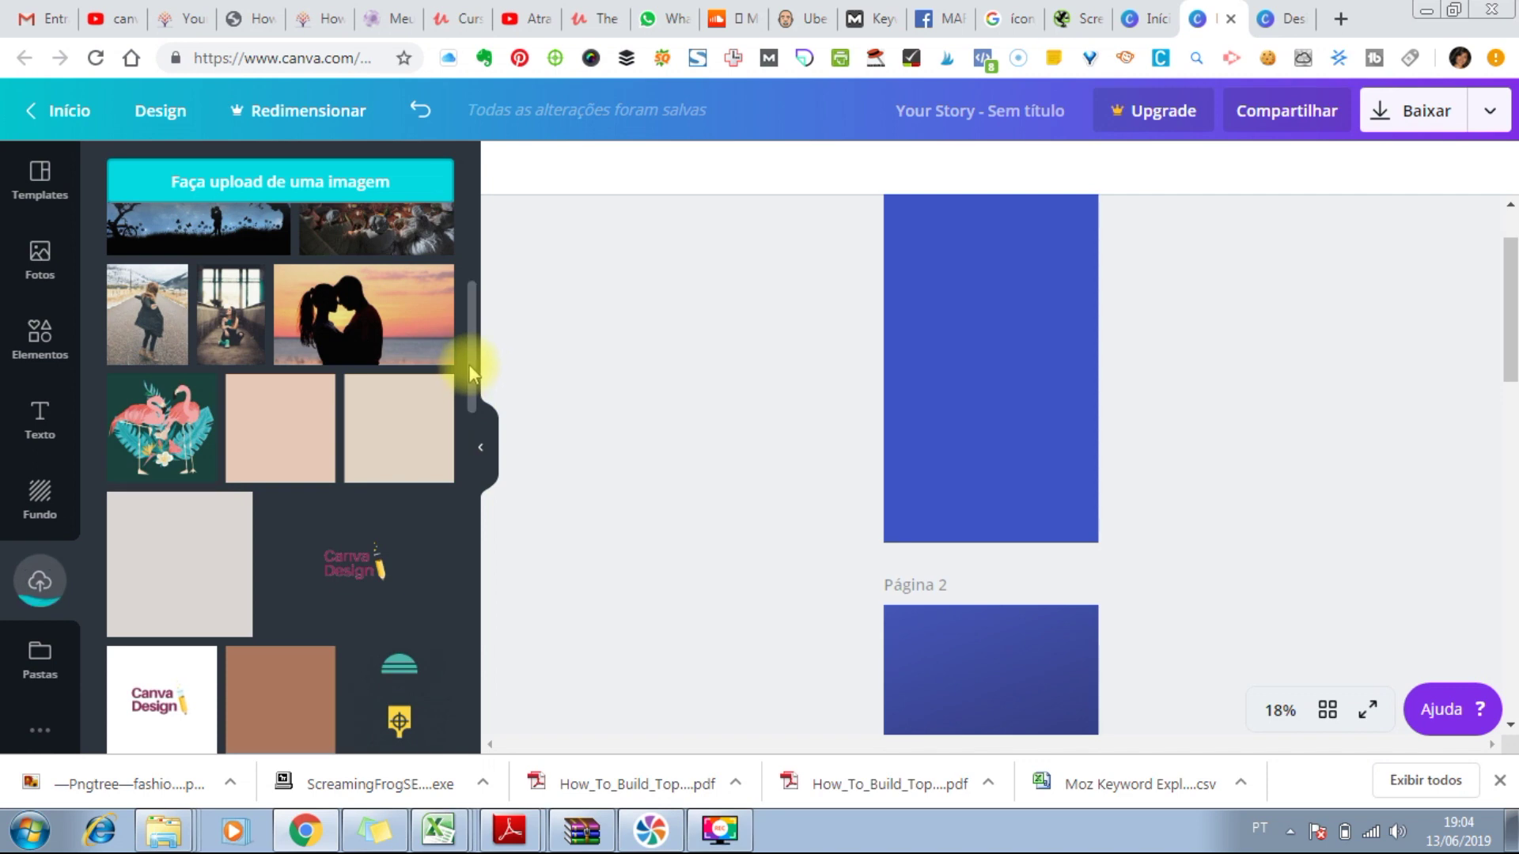
left_click_drag(468, 364, 467, 273)
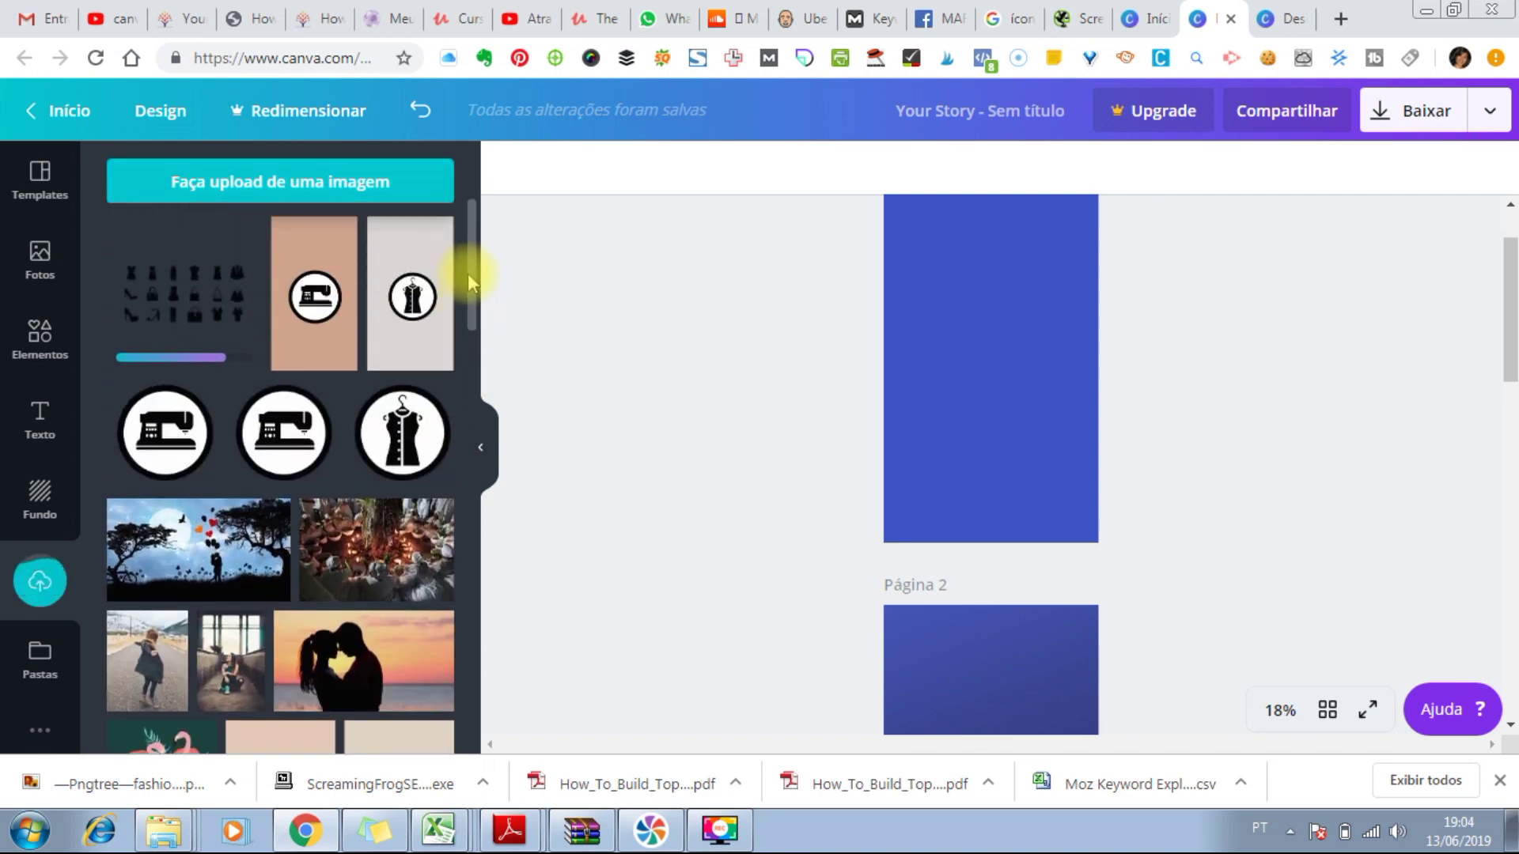
left_click(174, 311)
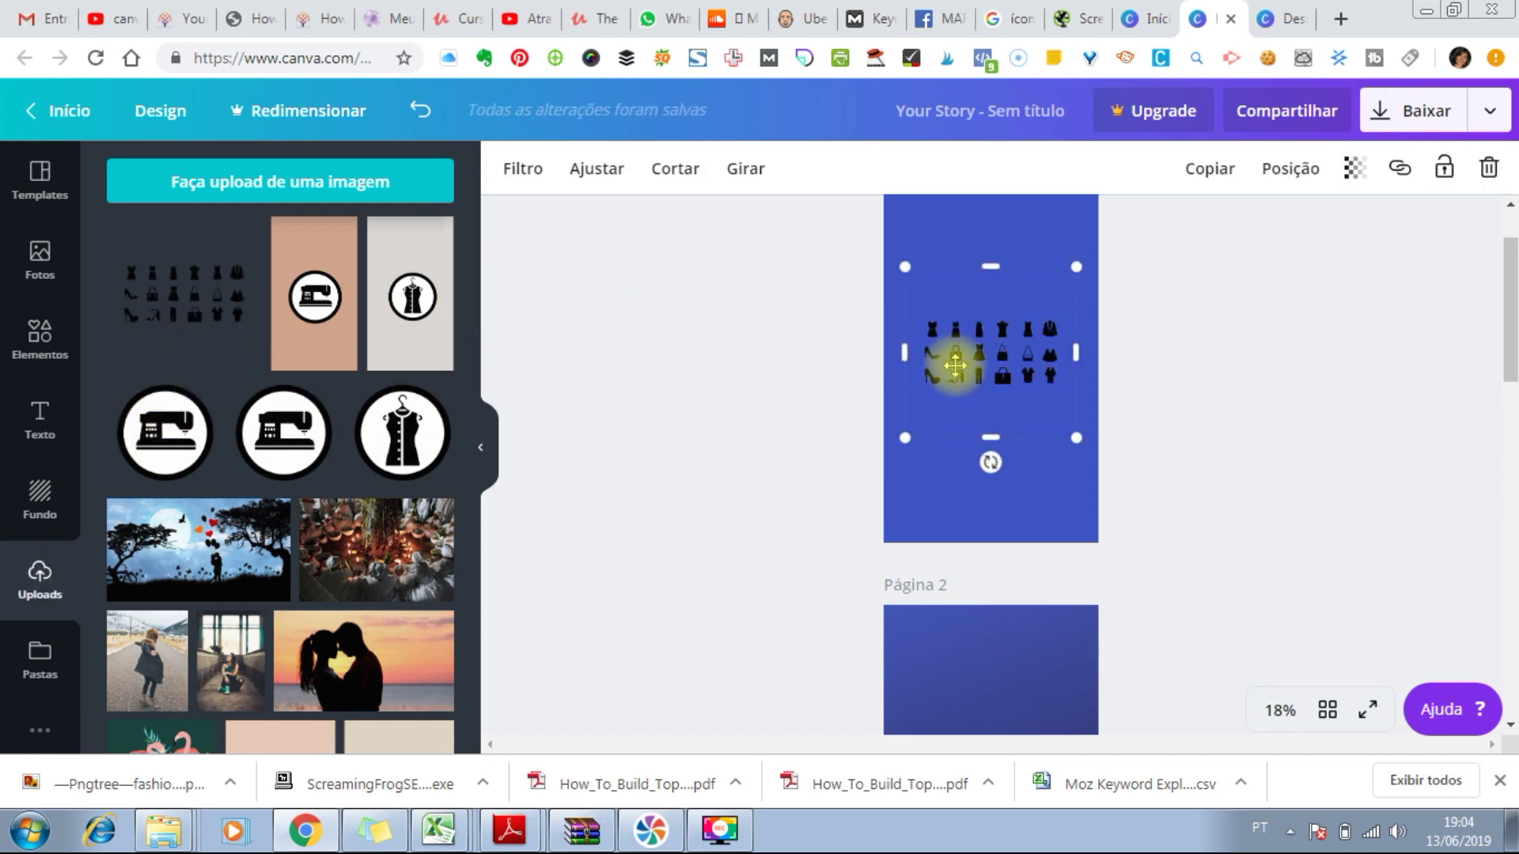
left_click_drag(904, 431, 778, 535)
left_click_drag(882, 495, 883, 494)
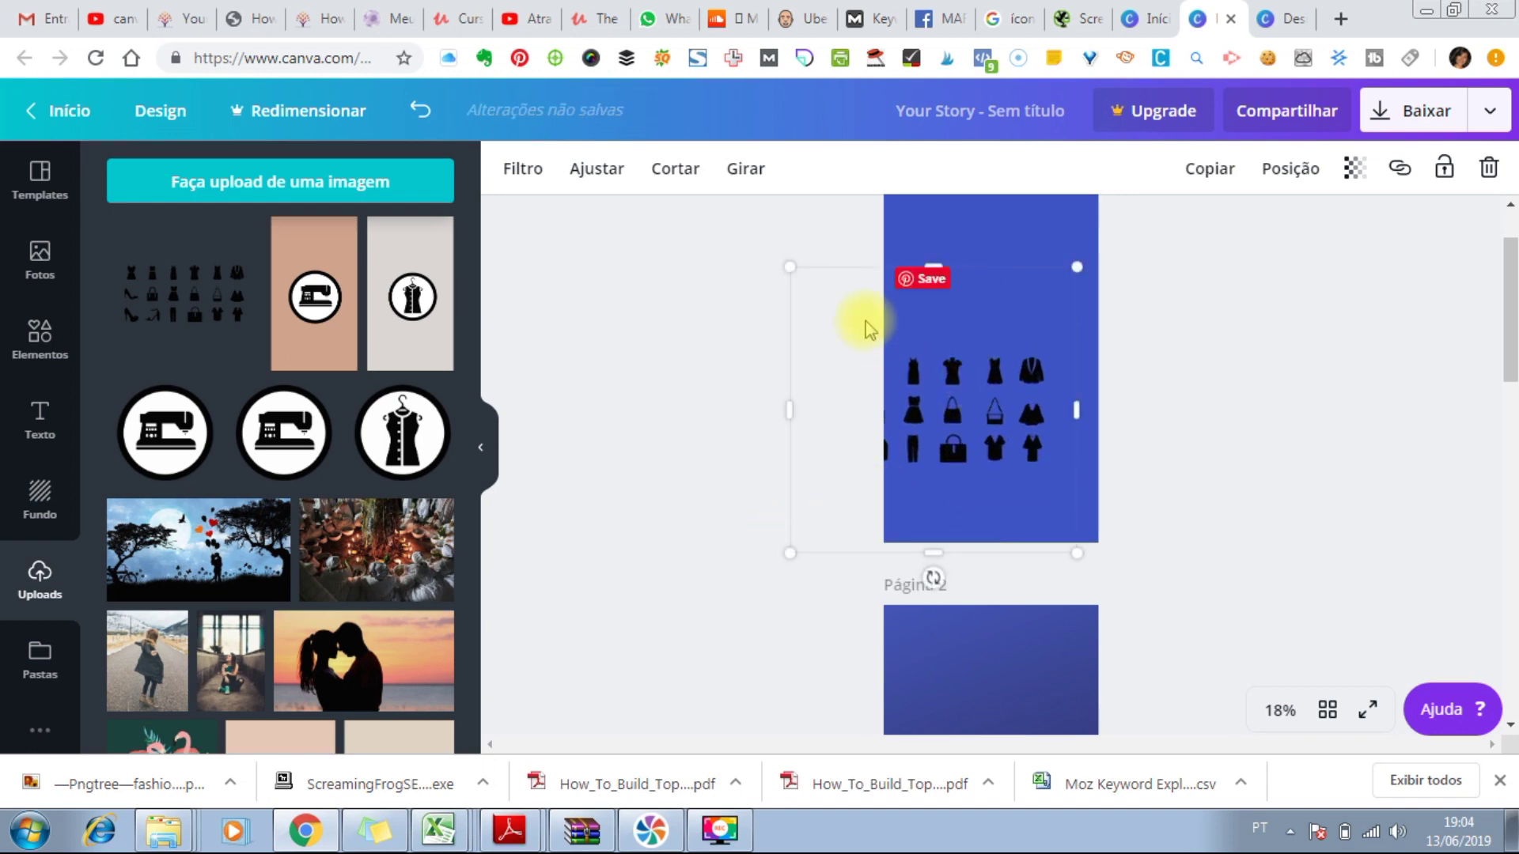
left_click_drag(749, 236, 627, 191)
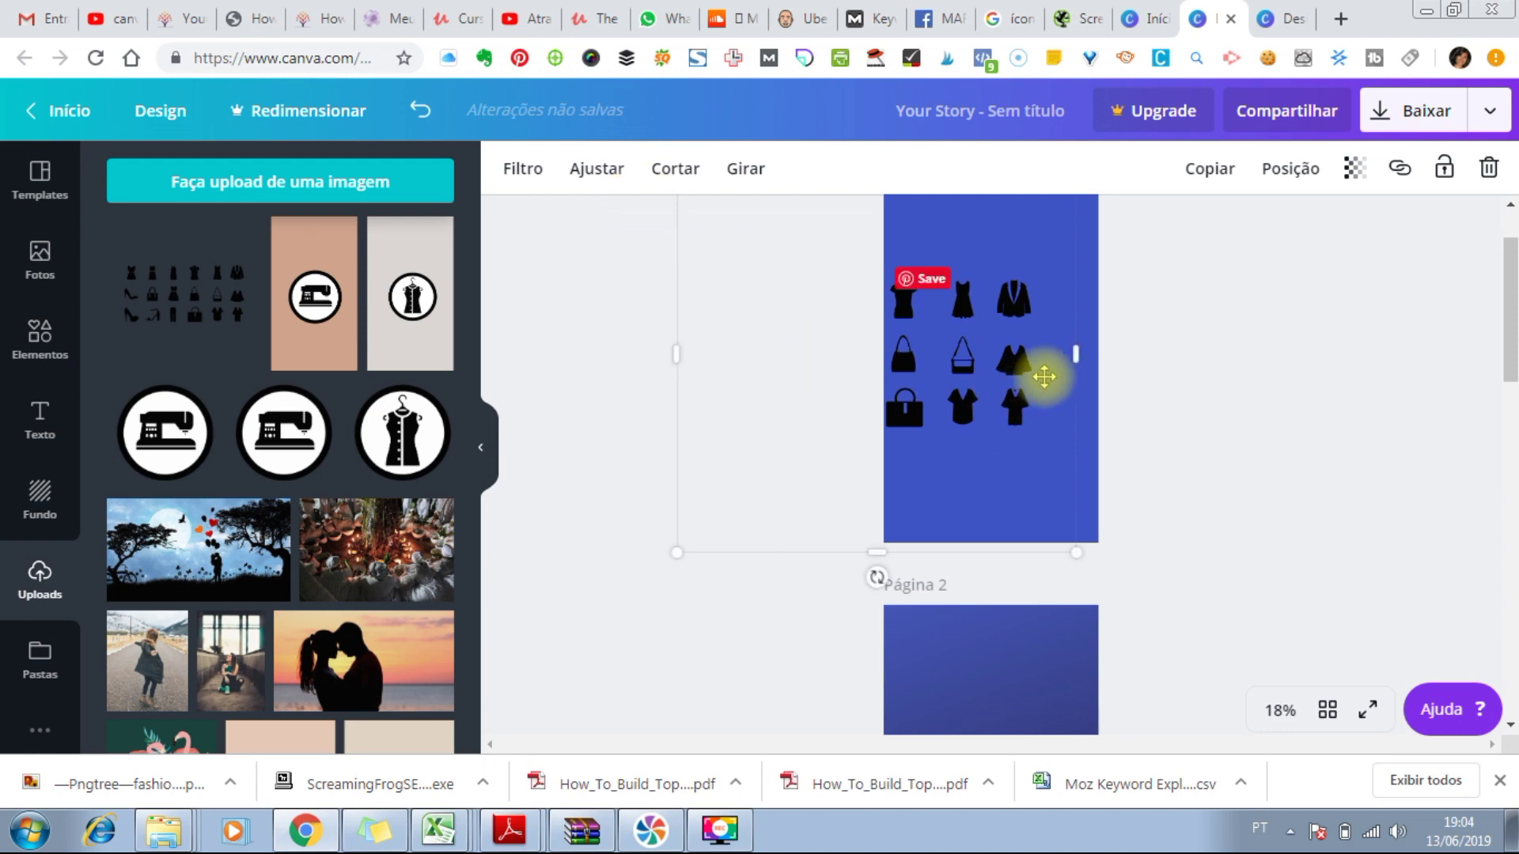
left_click_drag(1044, 396, 1084, 376)
key("ctrl+z")
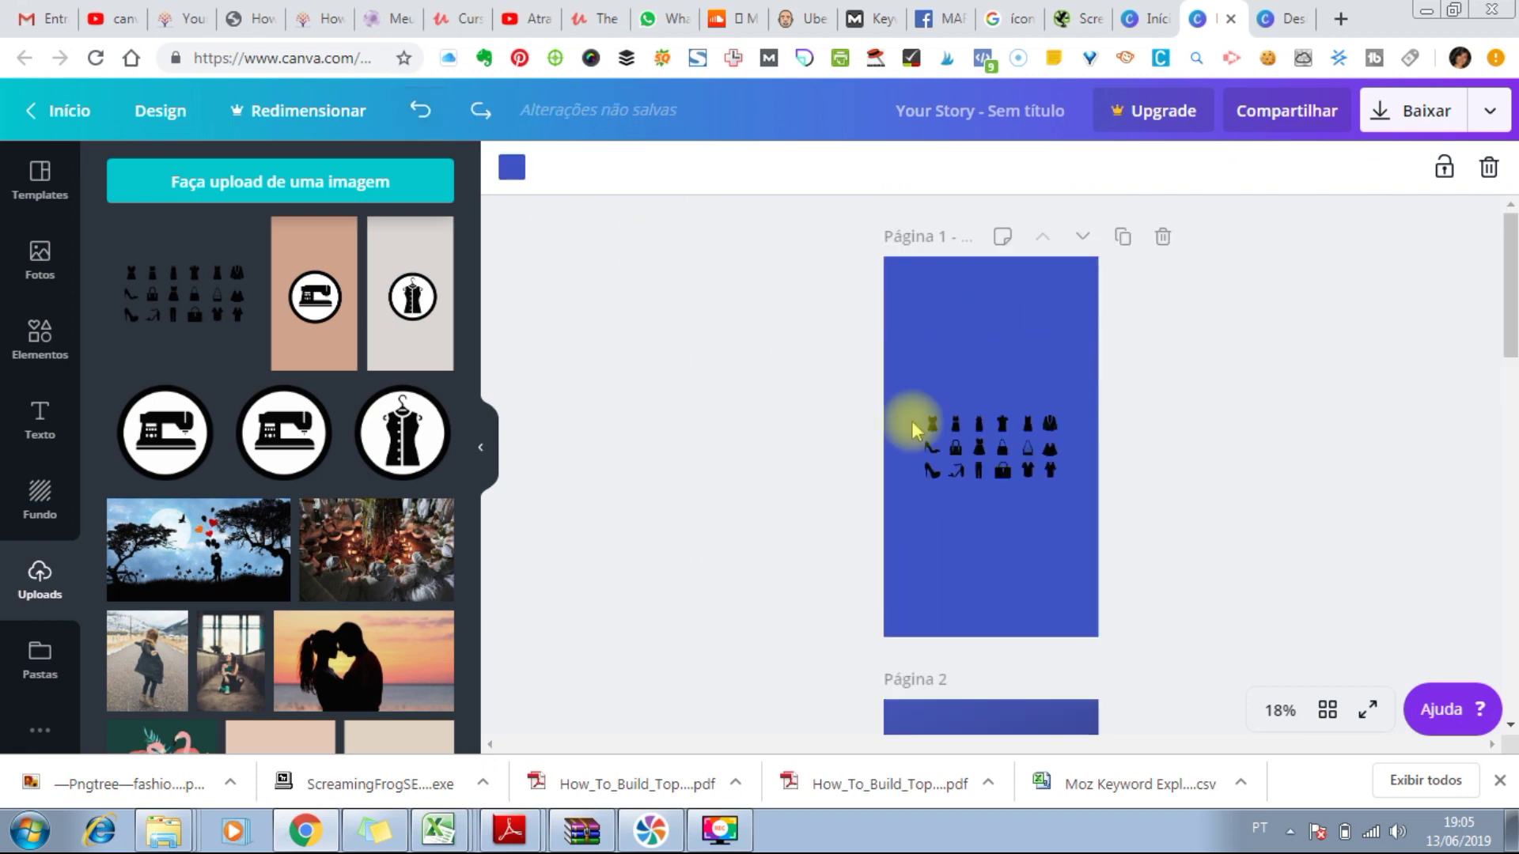
Step: Enlarge the icon sheet on page 1 and crop it to only the handbag in its bottom row
left_click(979, 473)
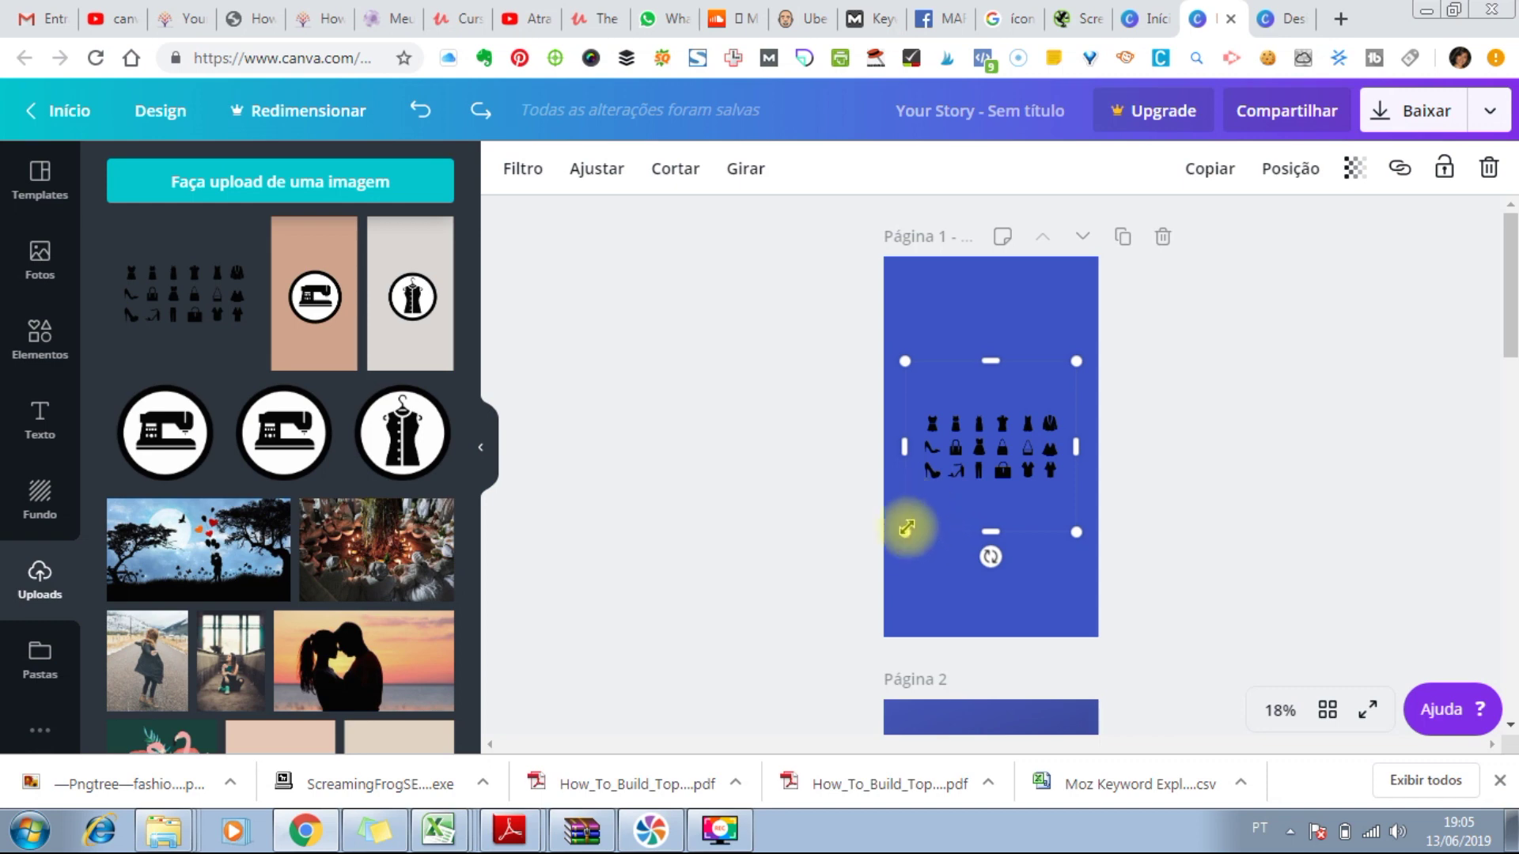
left_click_drag(905, 532, 724, 577)
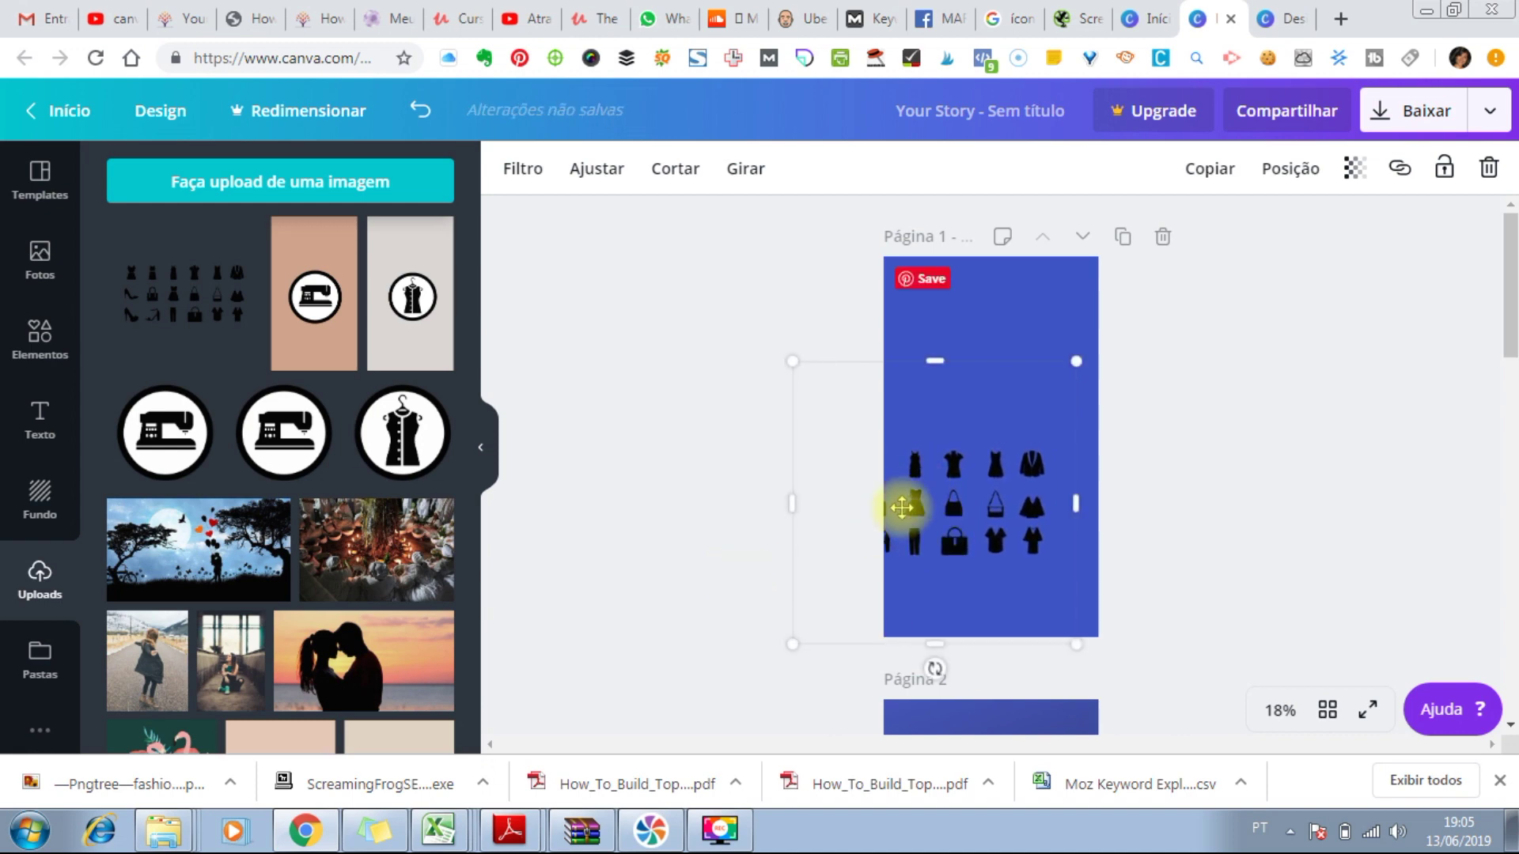
left_click(673, 171)
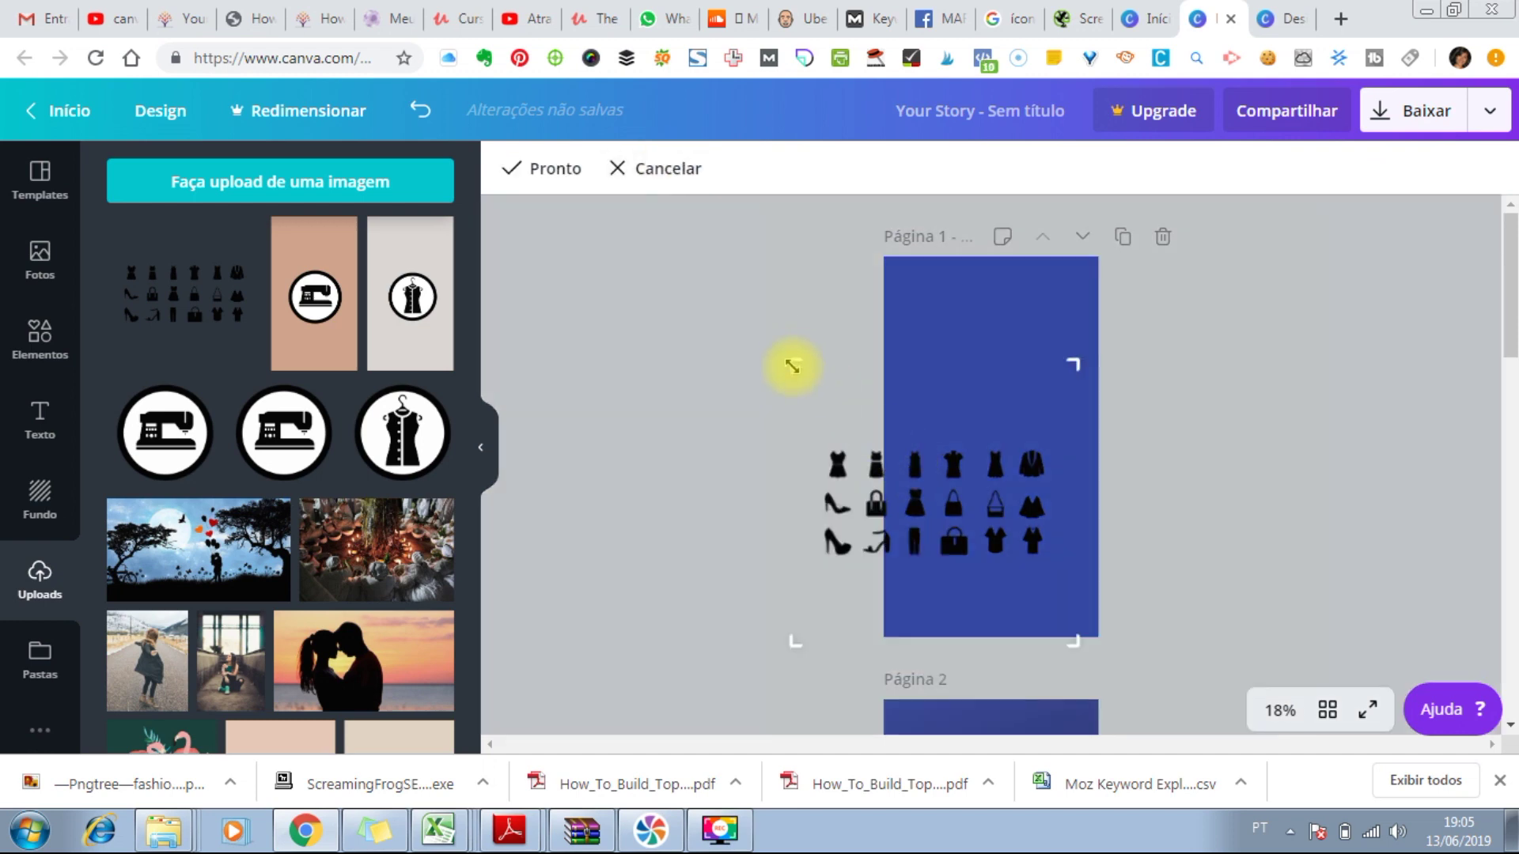
left_click_drag(802, 370, 934, 462)
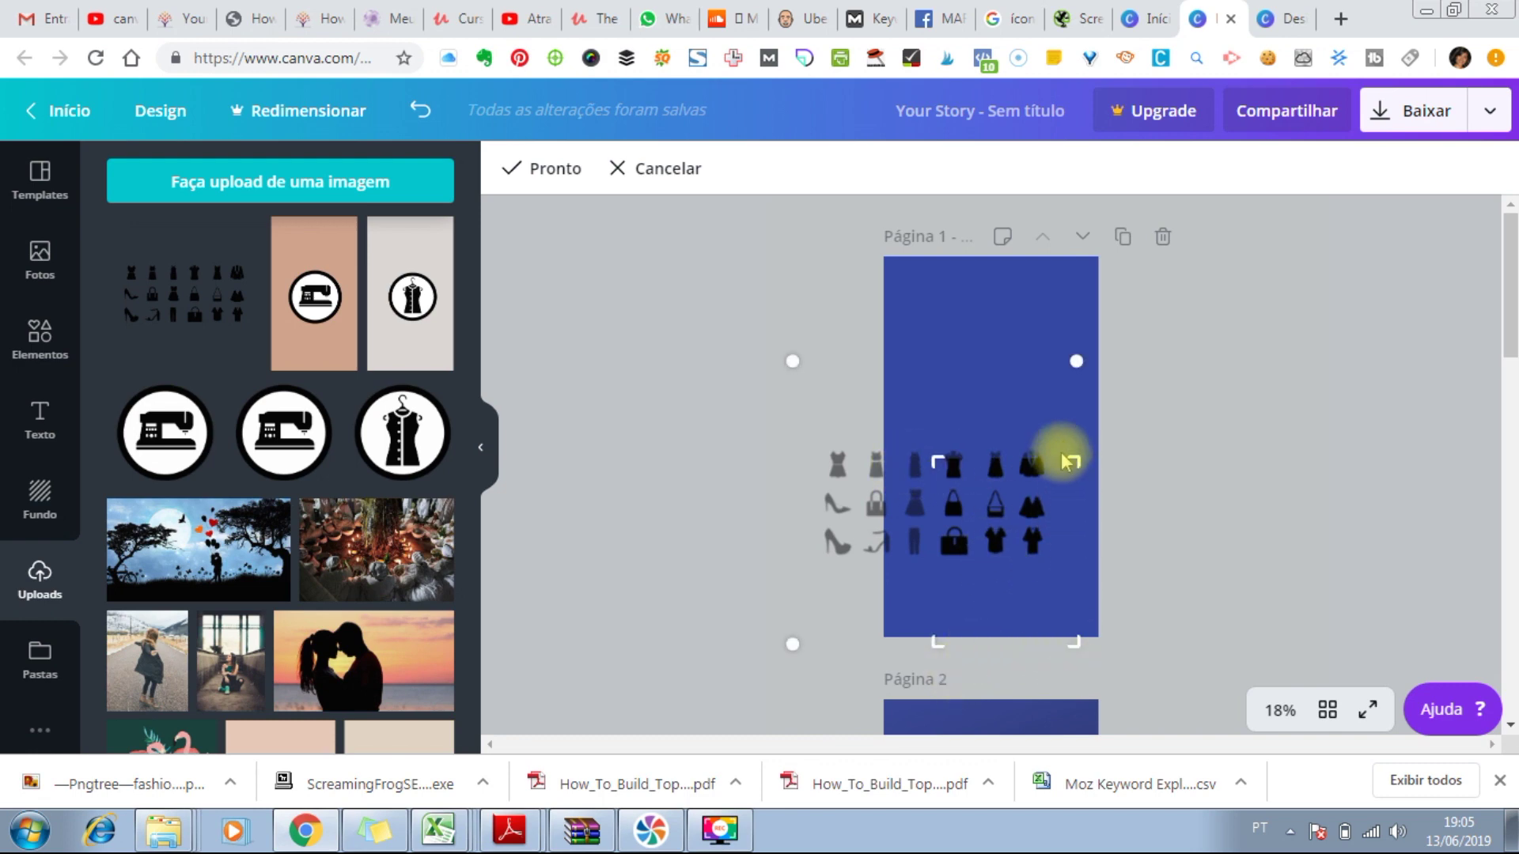
left_click_drag(1070, 456, 1066, 520)
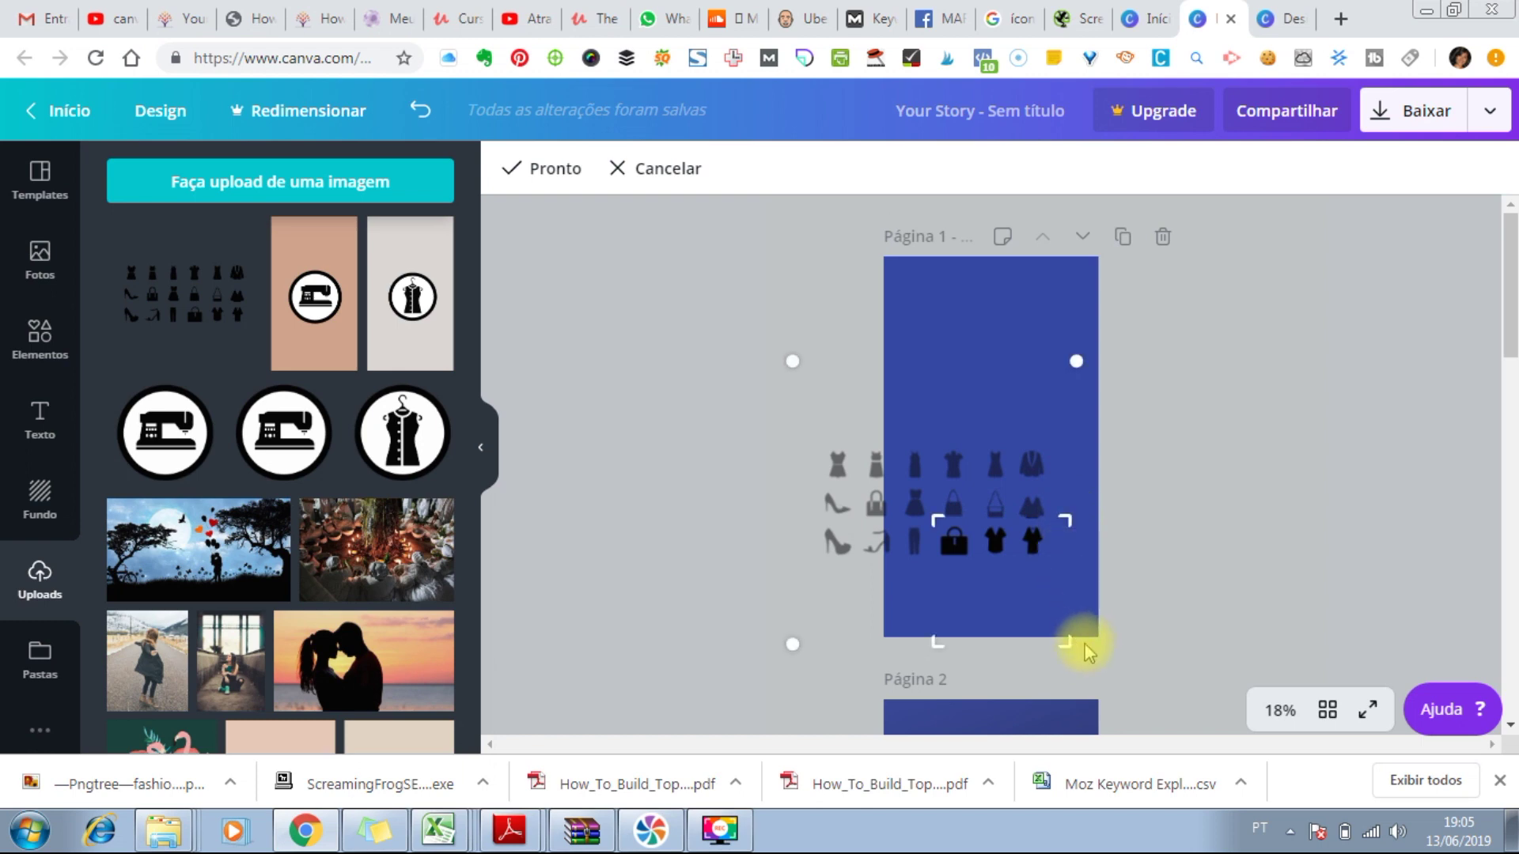
left_click_drag(1070, 645, 935, 572)
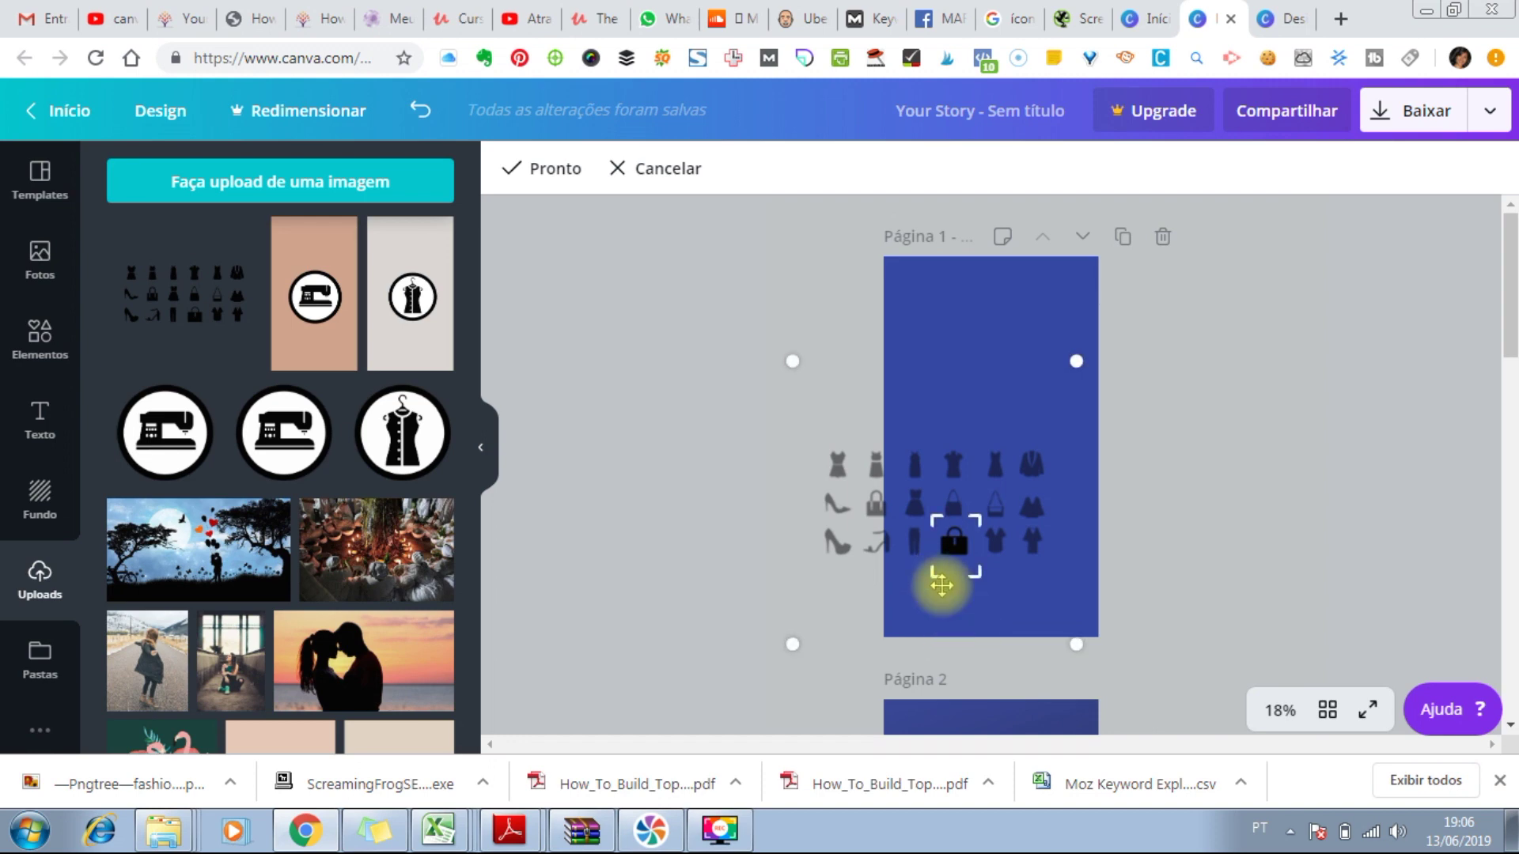
left_click(541, 169)
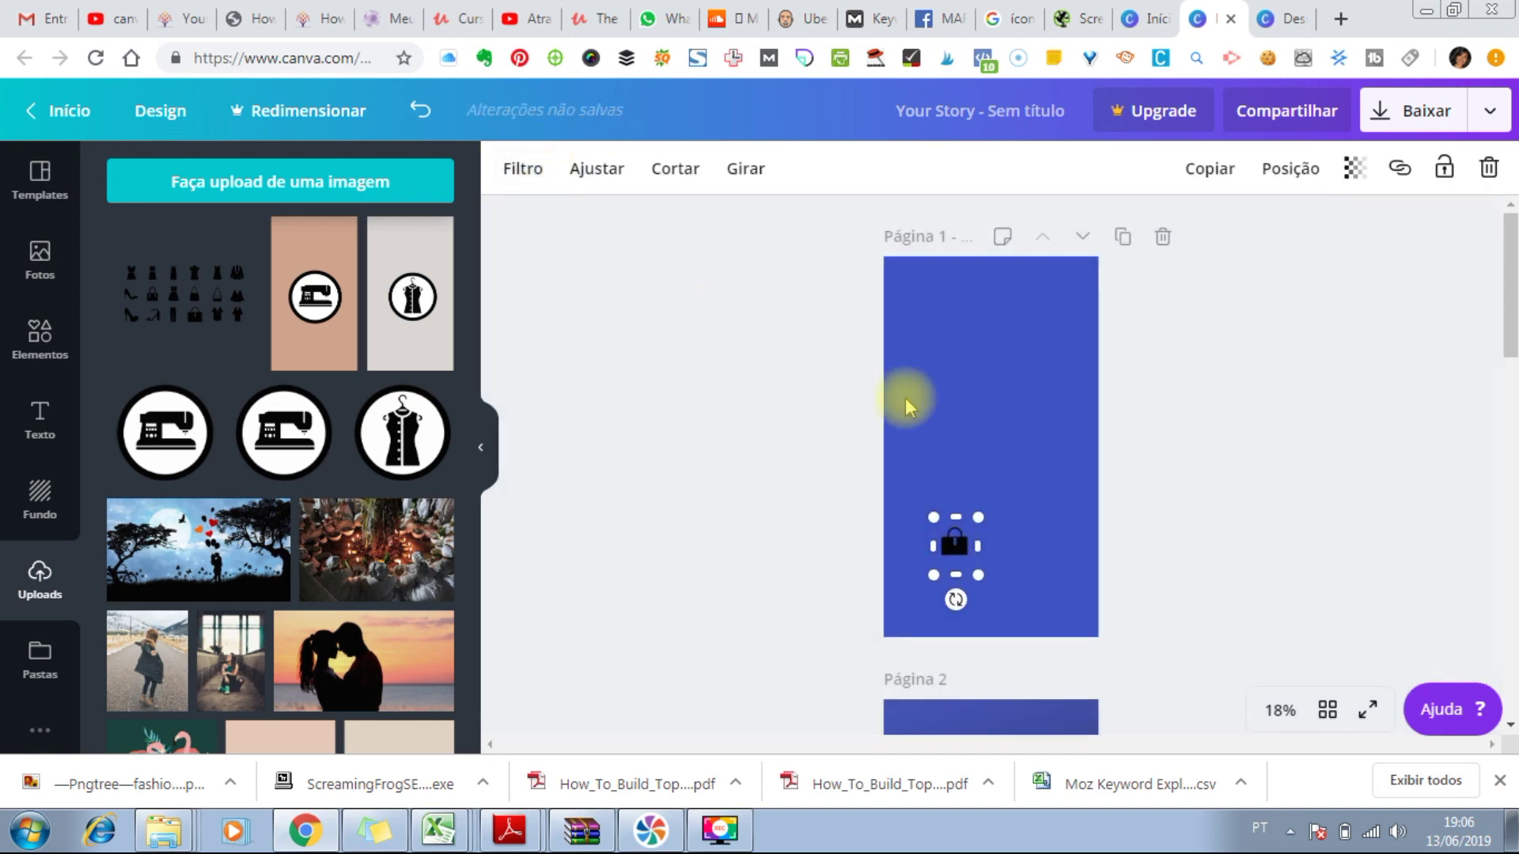
Step: Move the handbag icon to the middle of page 1, enlarge it slightly and center it horizontally
left_click(1106, 475)
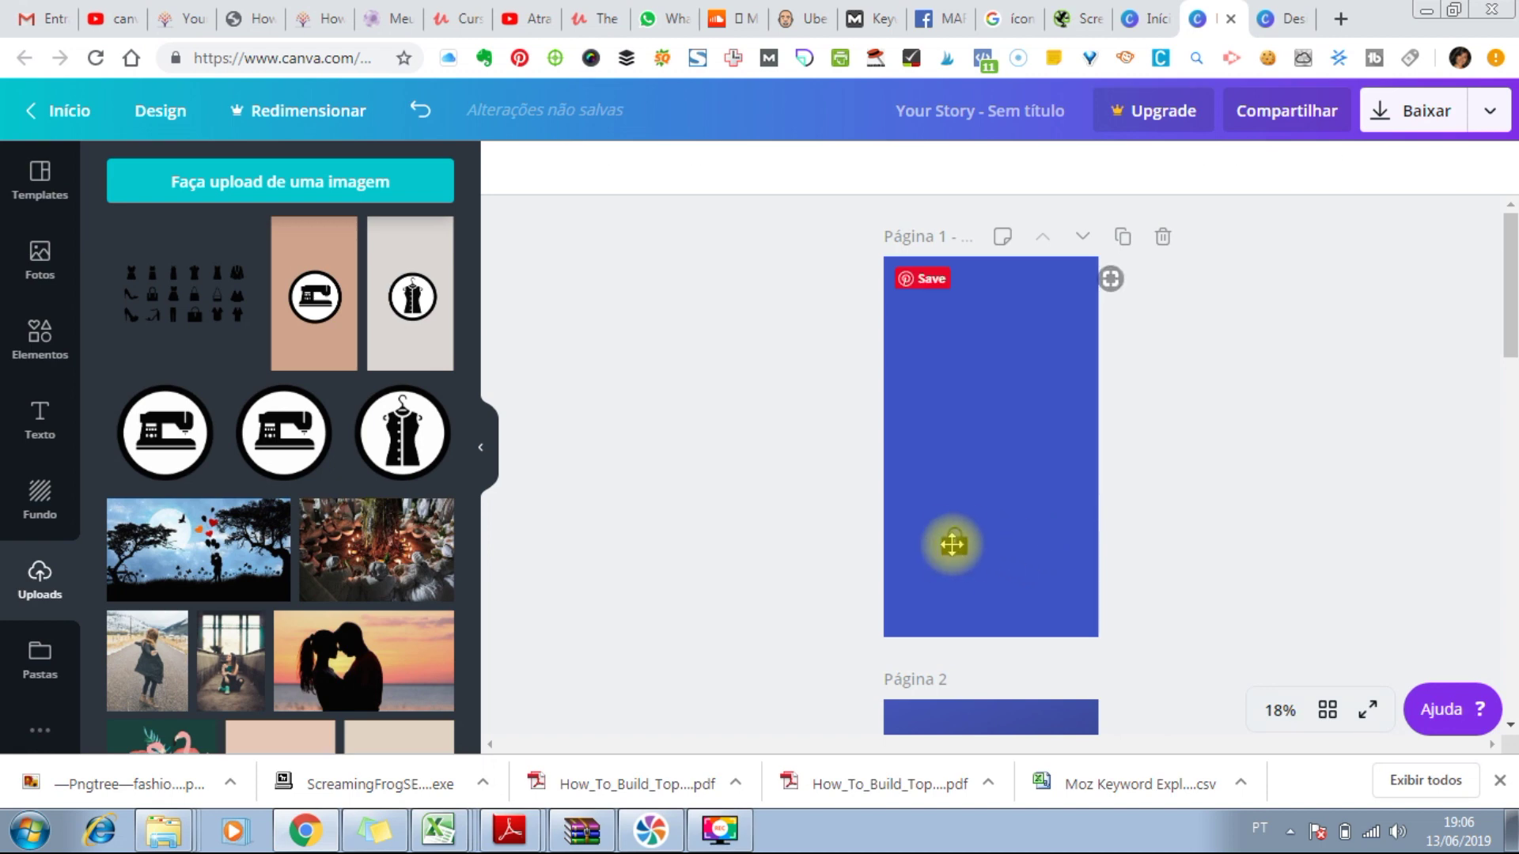
left_click(952, 544)
left_click_drag(952, 543, 989, 443)
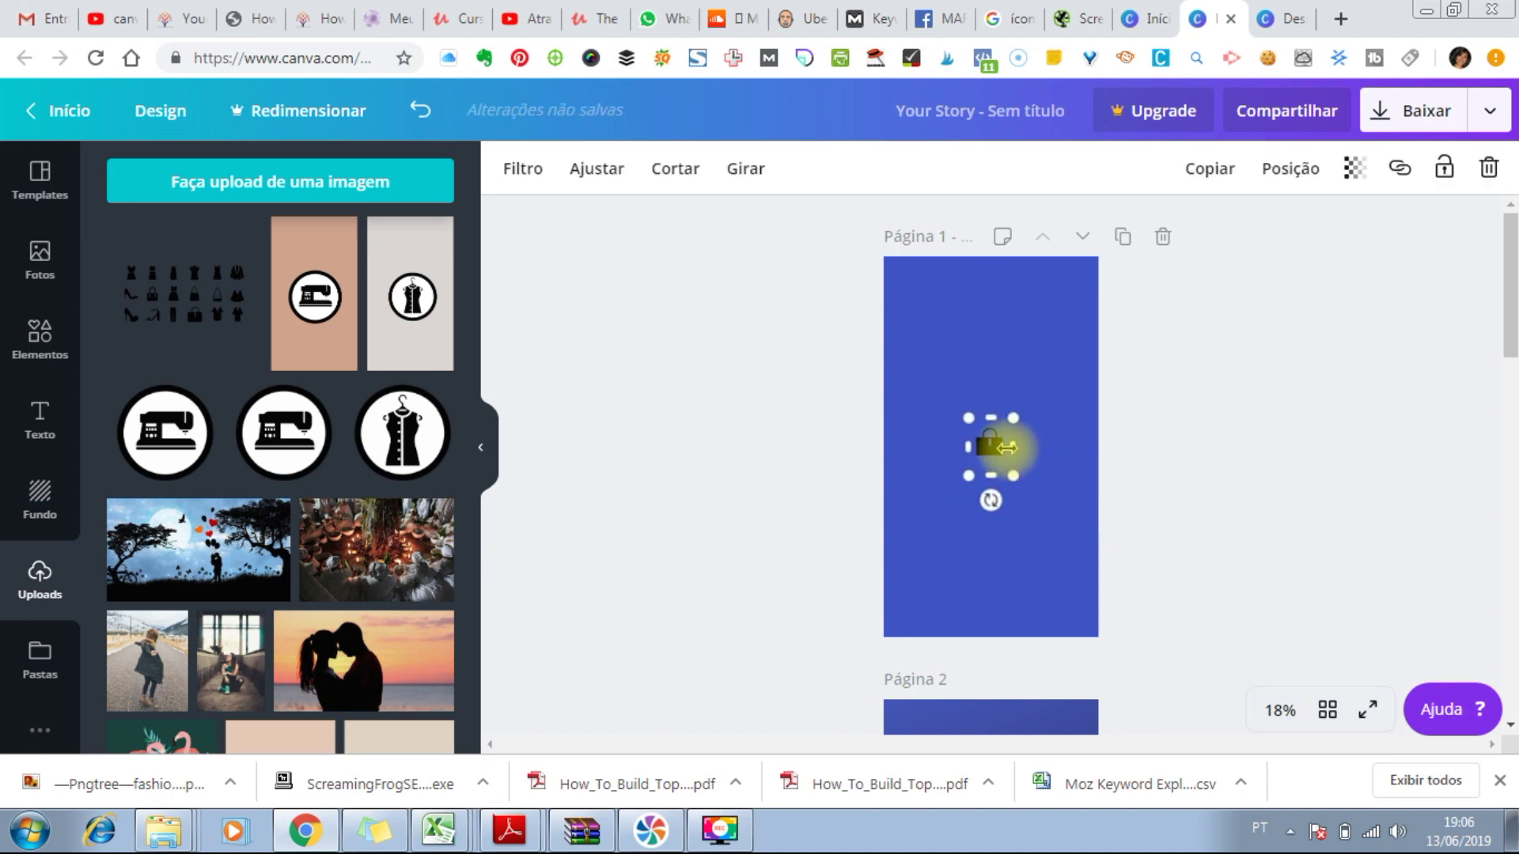
left_click_drag(966, 479, 943, 500)
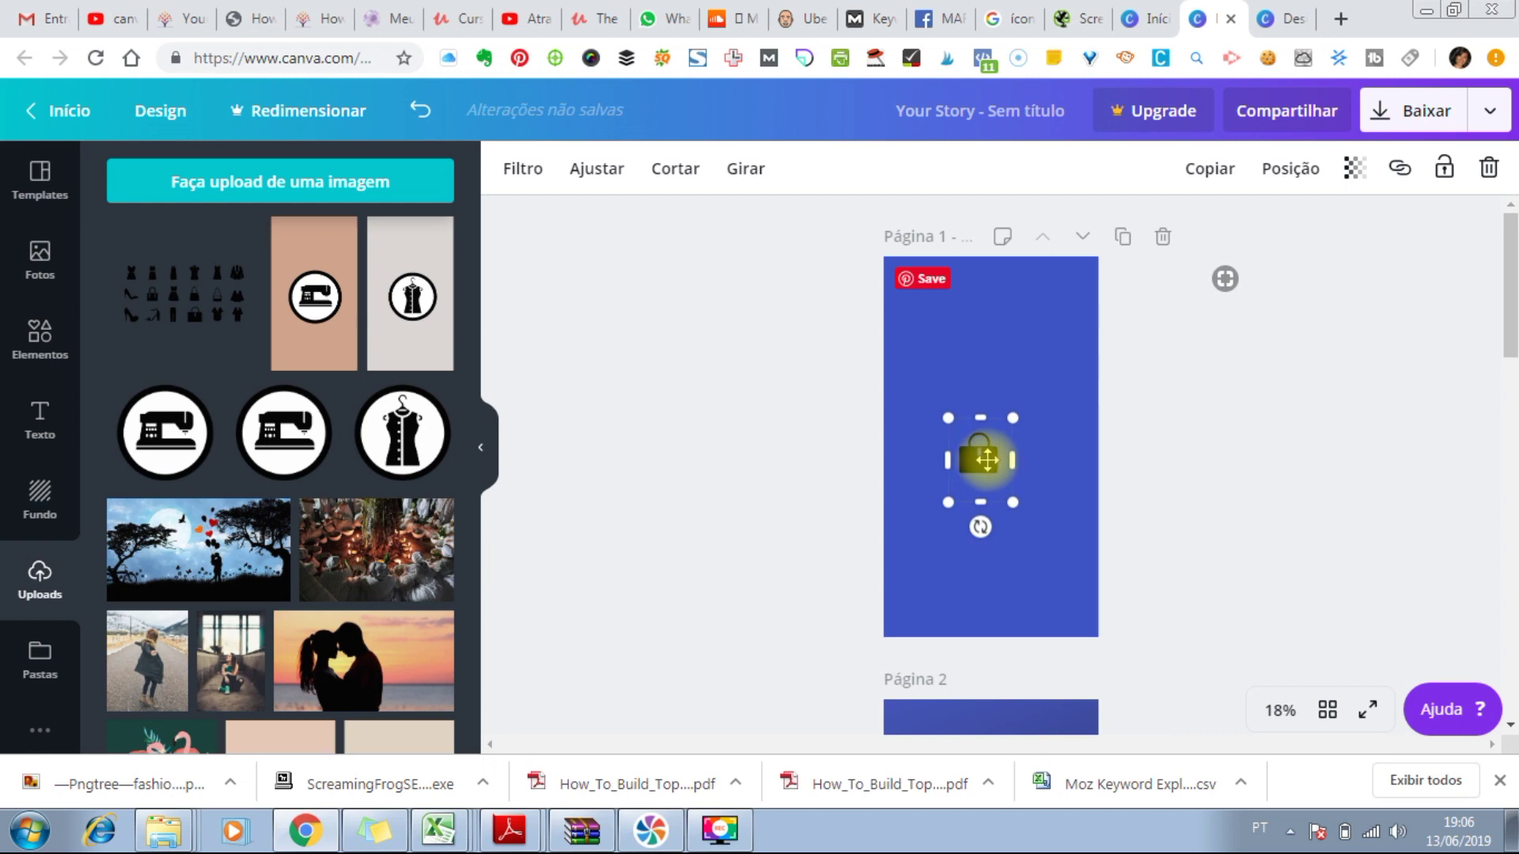
left_click_drag(987, 459, 990, 461)
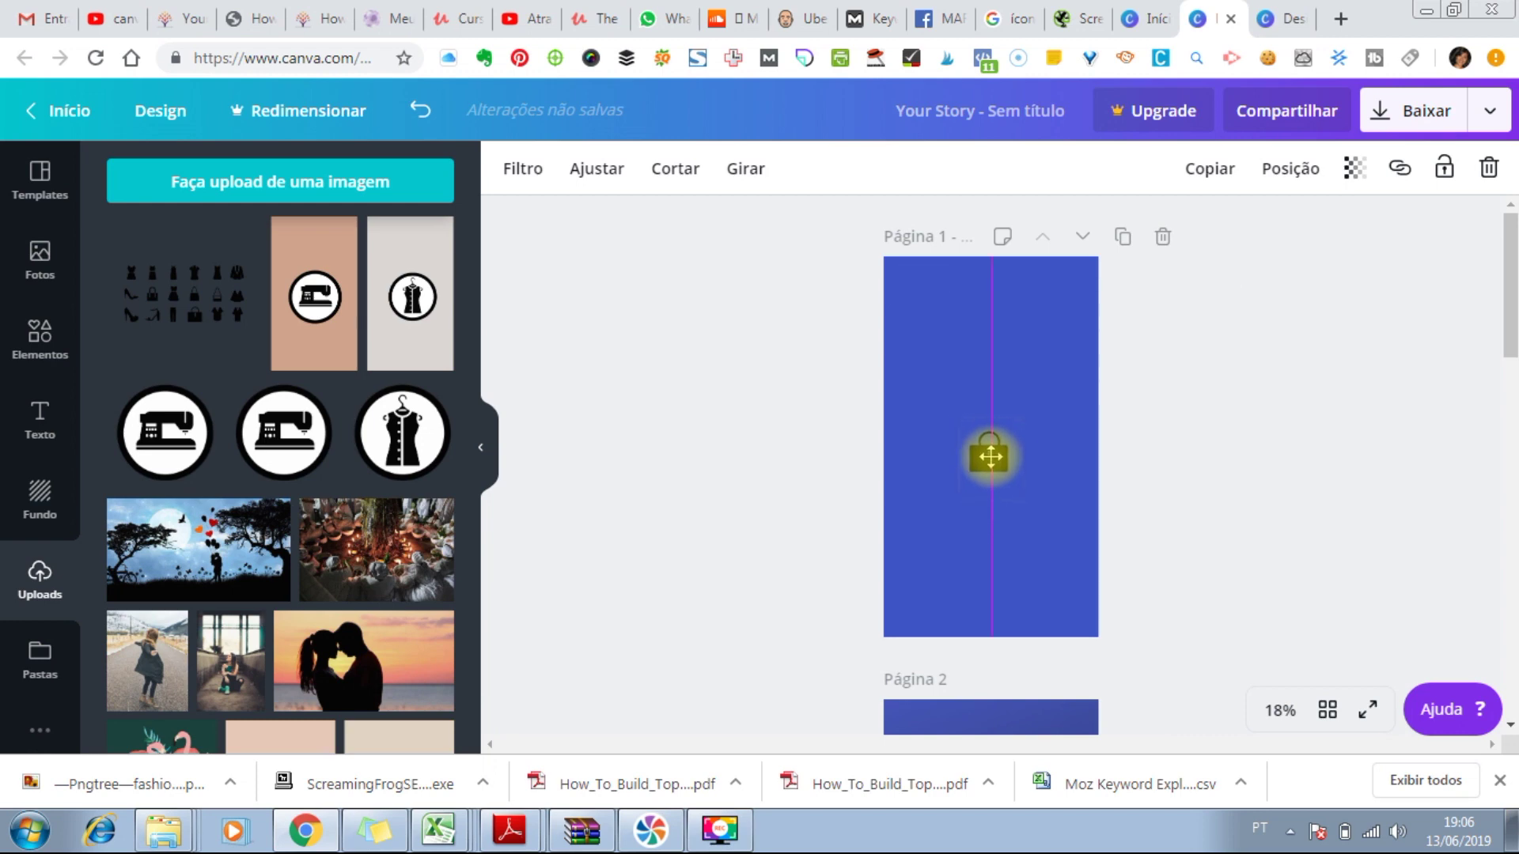
mouse_move(991, 455)
left_mouse_down()
mouse_move(1006, 471)
mouse_move(992, 452)
left_mouse_up()
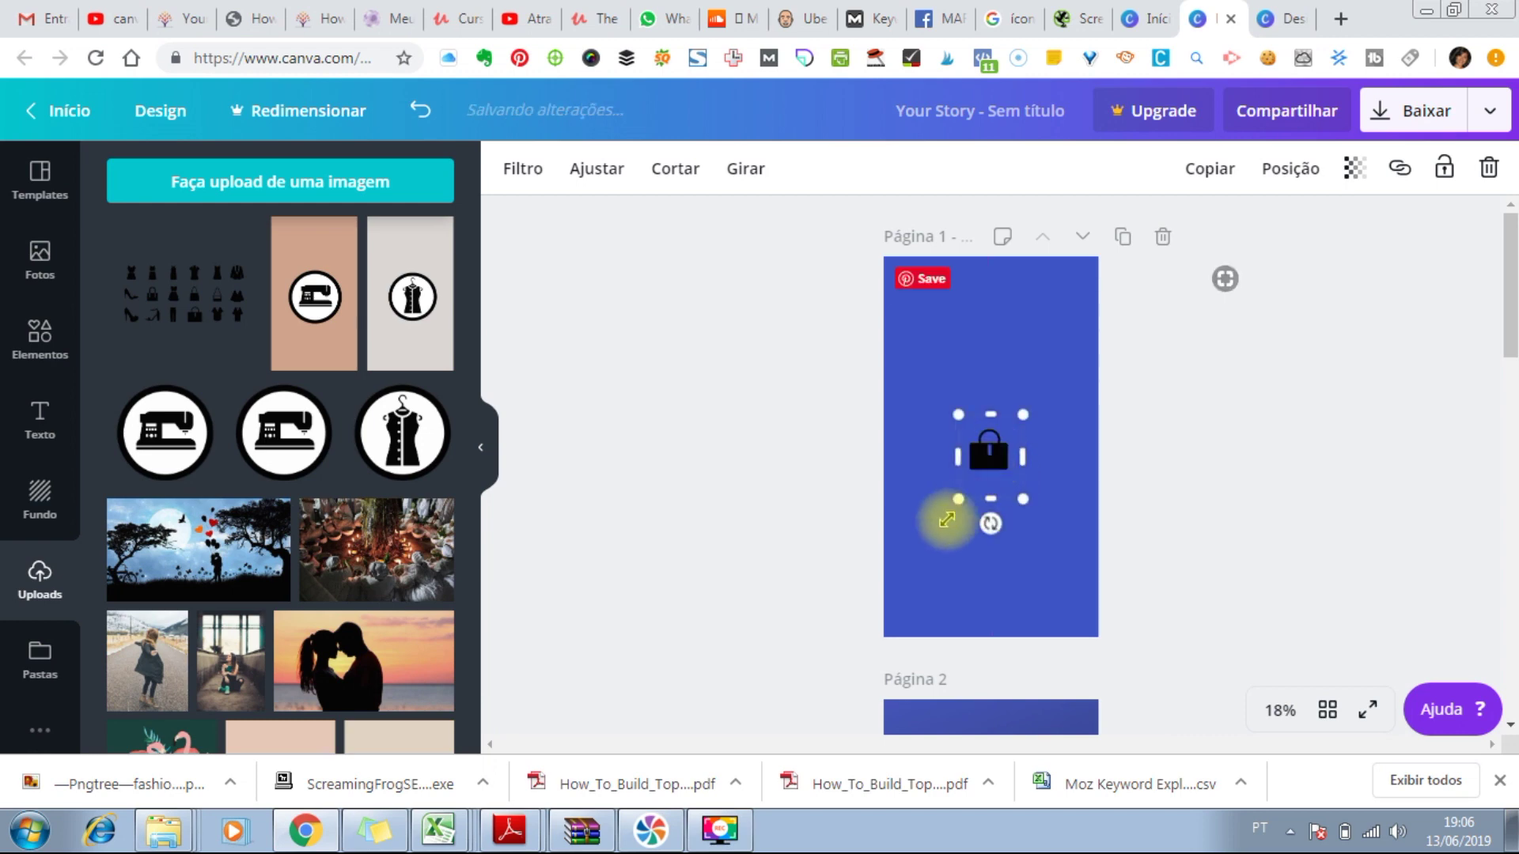
left_click(1180, 431)
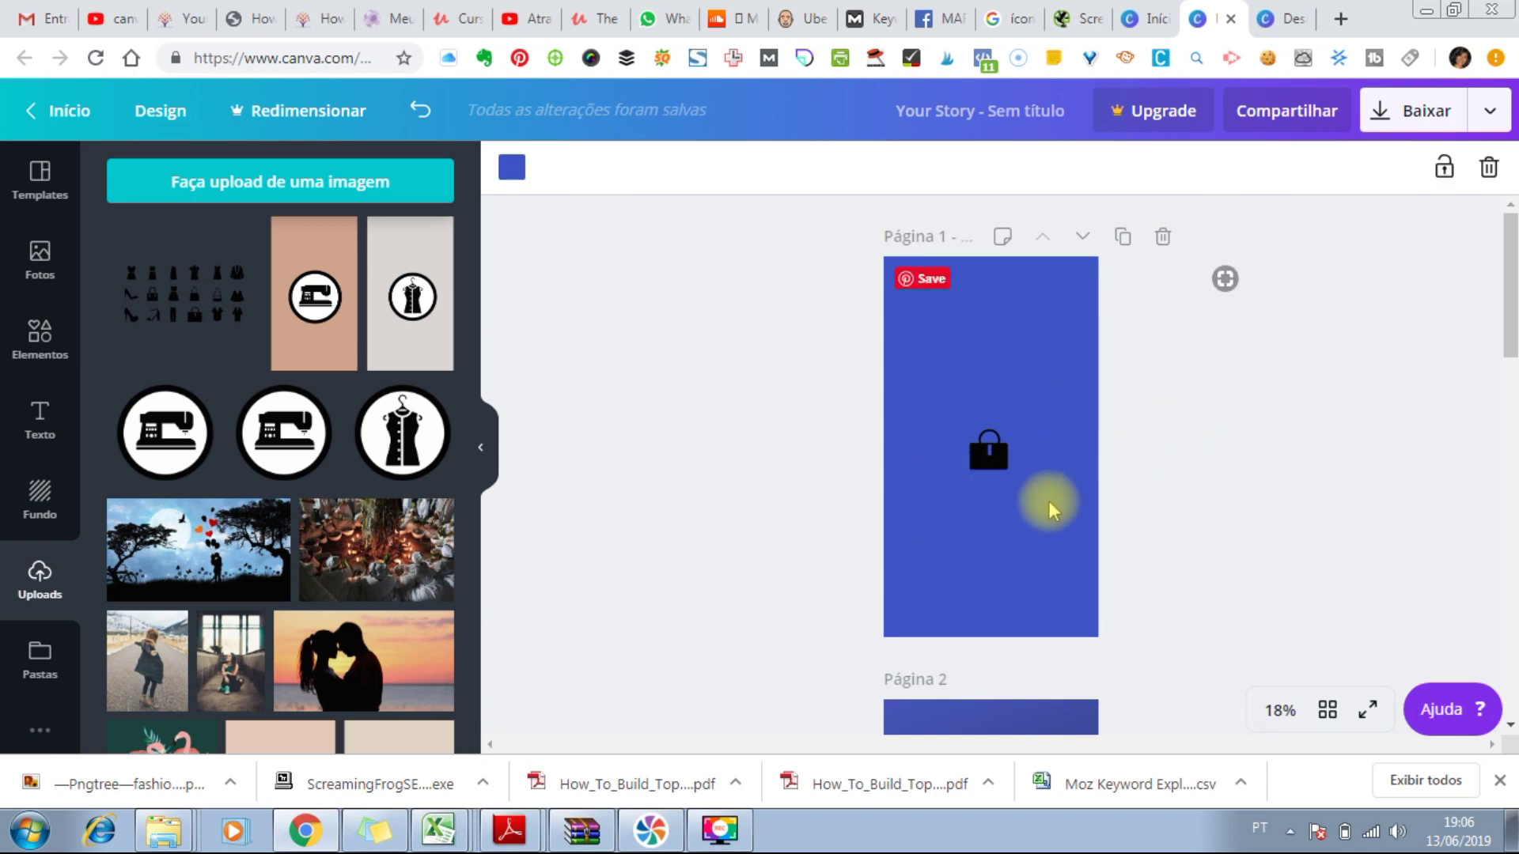
Step: Place the uploaded icon sheet on page 2, enlarge it and shift it so its first column lies on the page
left_click_drag(1509, 271, 1513, 384)
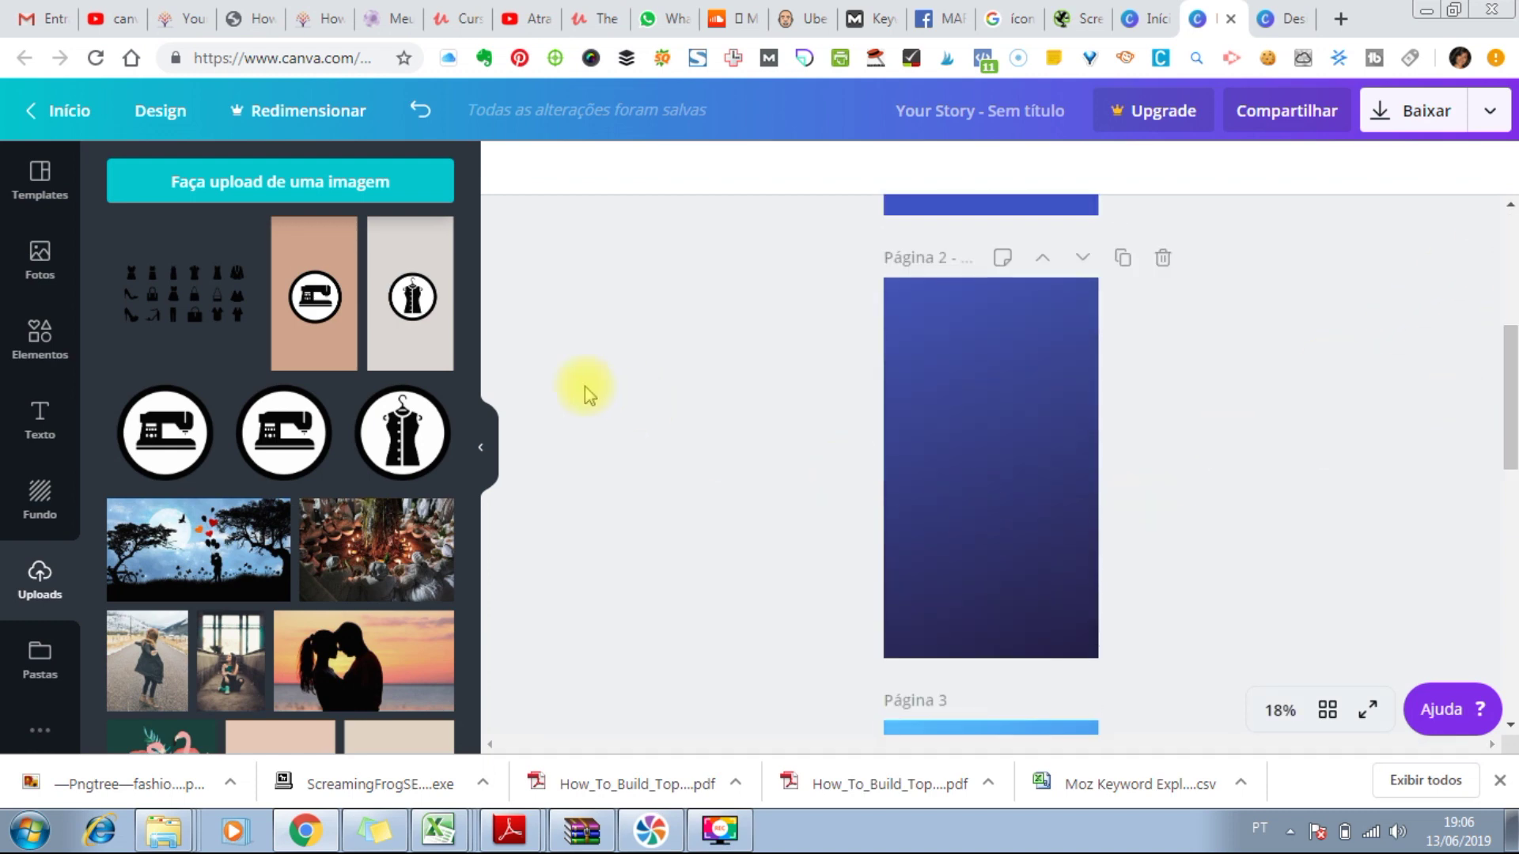
left_click(220, 288)
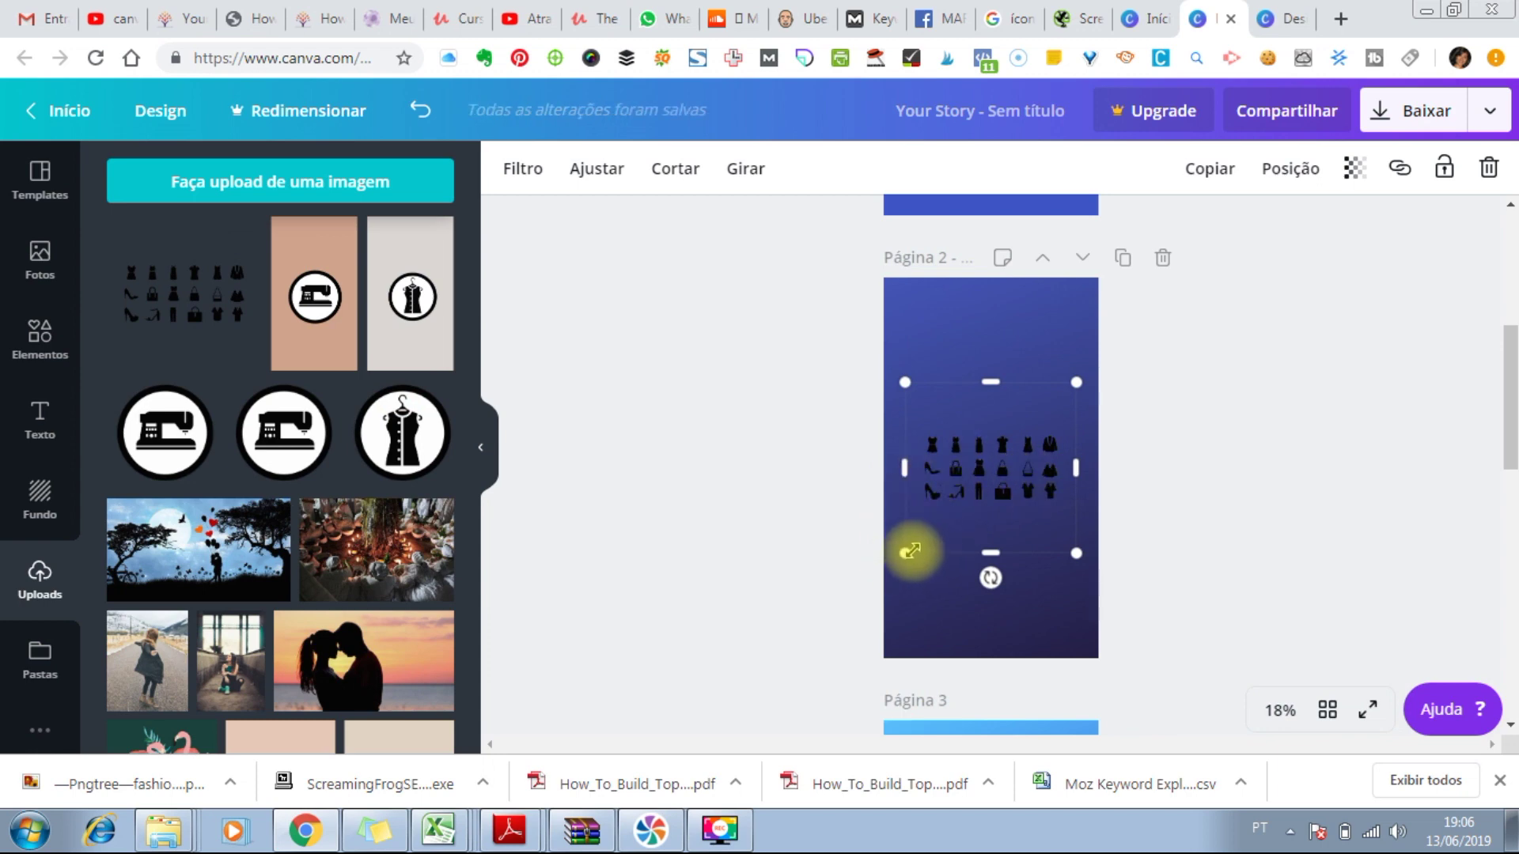
left_click_drag(836, 575, 762, 586)
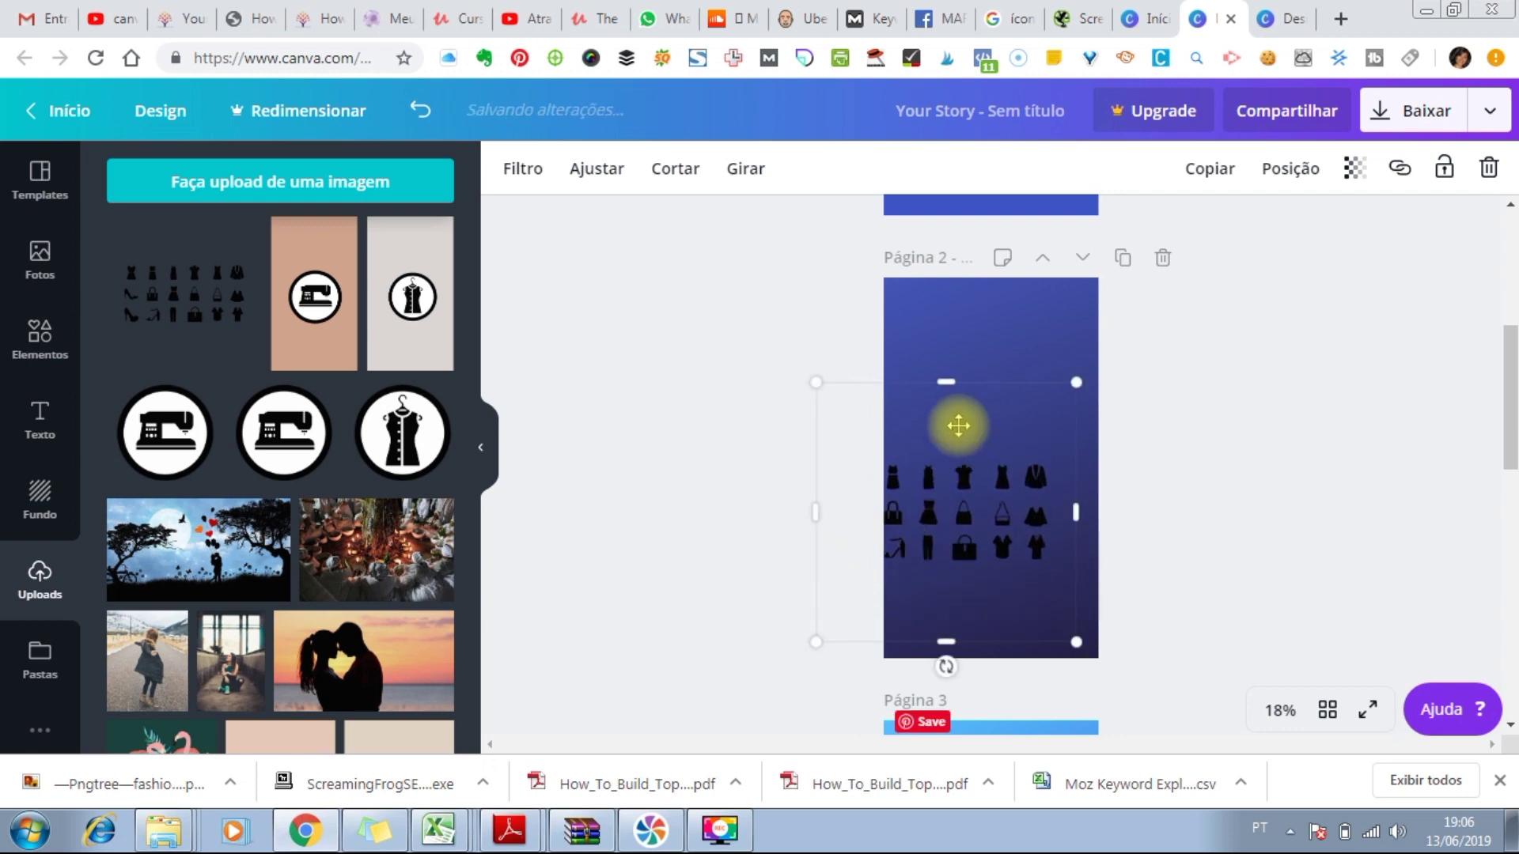
left_click_drag(990, 420, 902, 539)
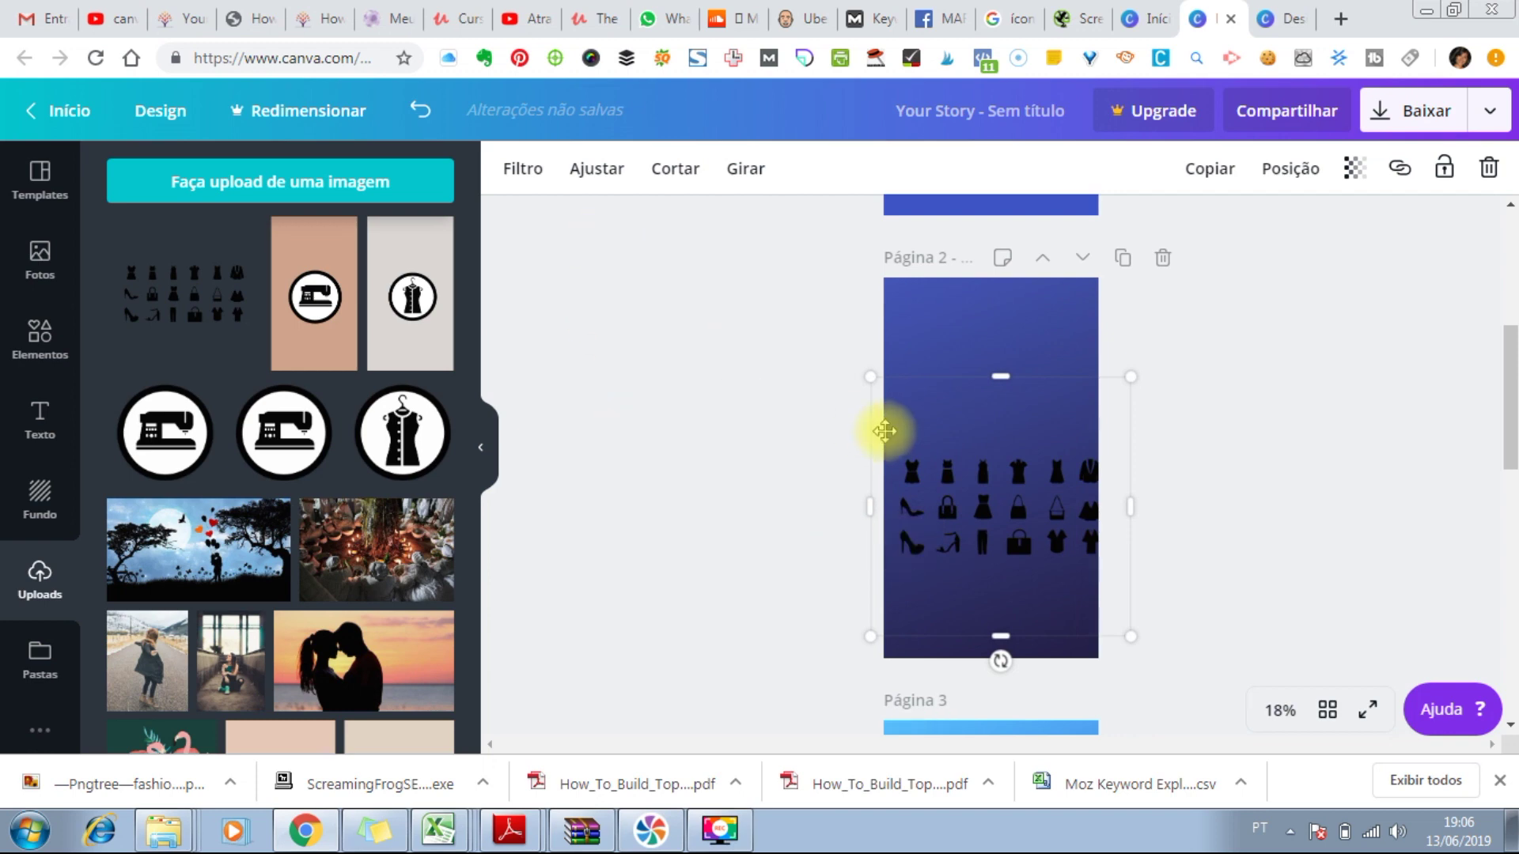
scroll(1071, 543, "up", 1)
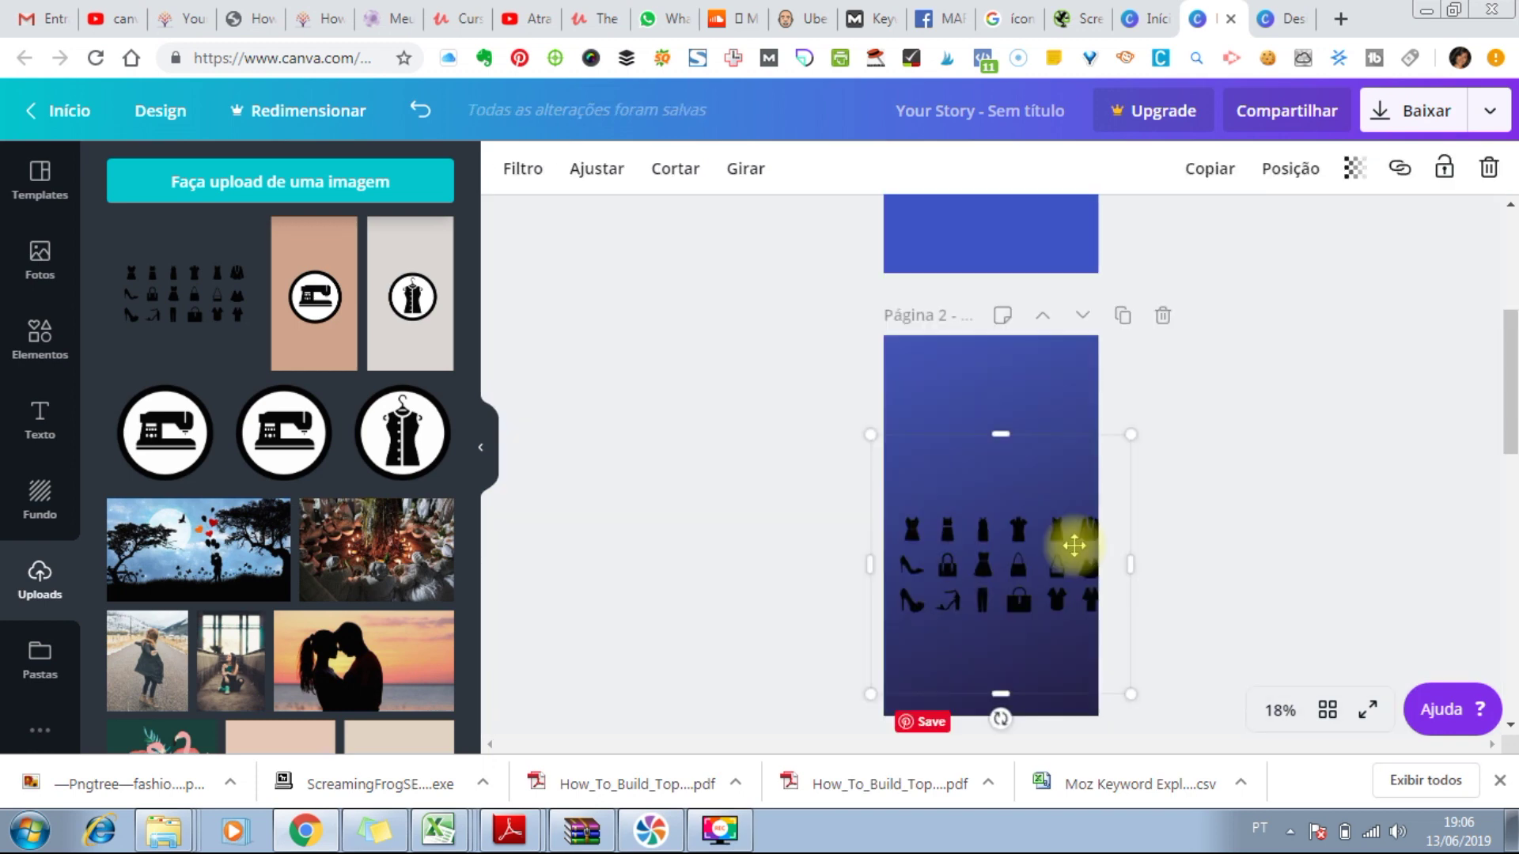
Step: Crop the icon sheet on page 2 to only the high-heeled shoe in its bottom row
left_click(685, 173)
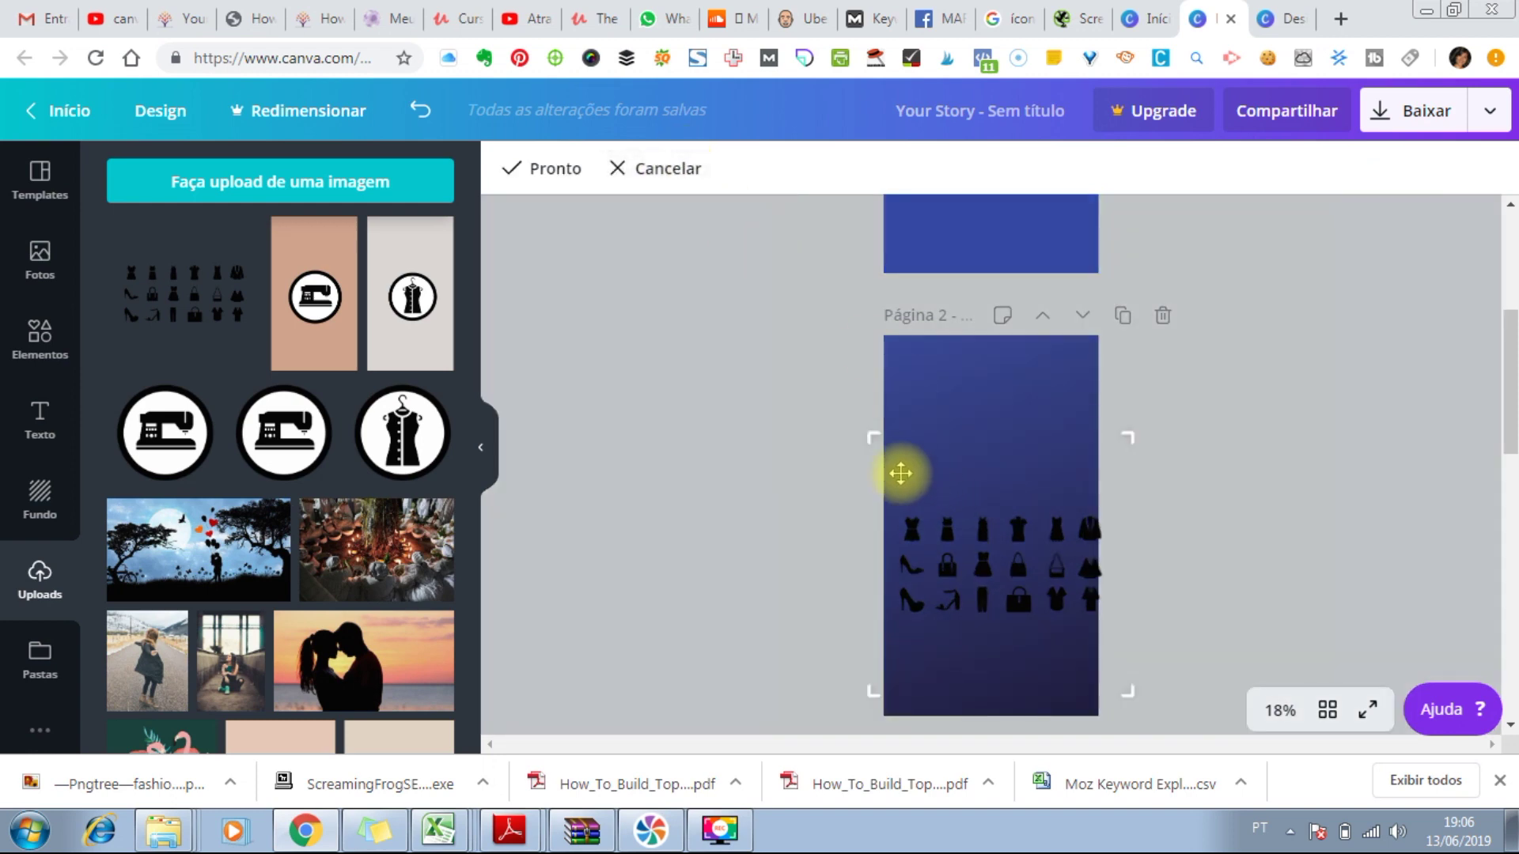
left_click_drag(1126, 438, 1093, 579)
left_click_drag(1094, 685, 937, 631)
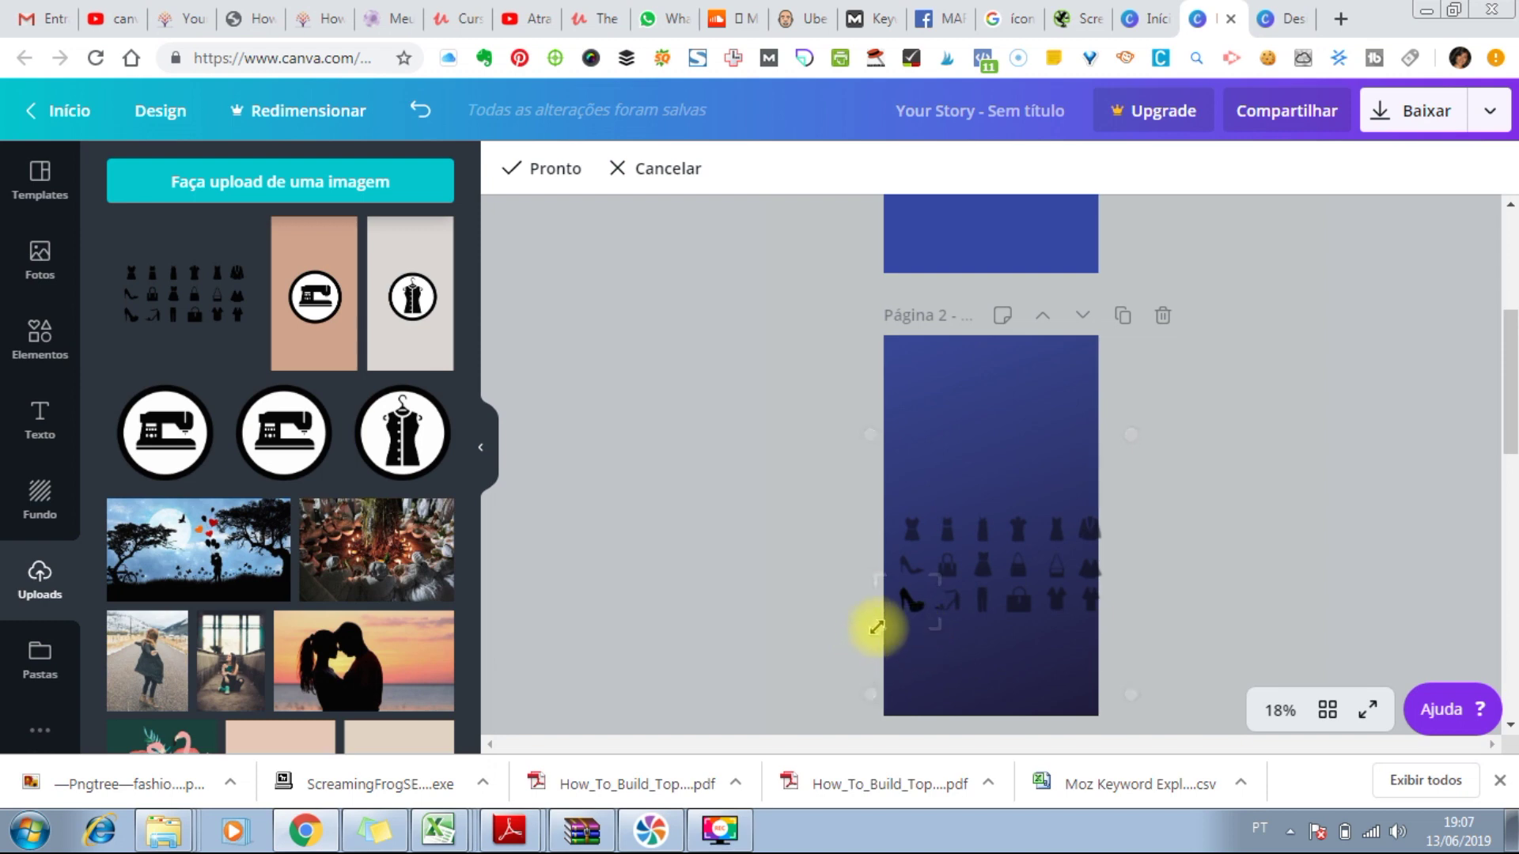
left_click_drag(876, 628, 874, 629)
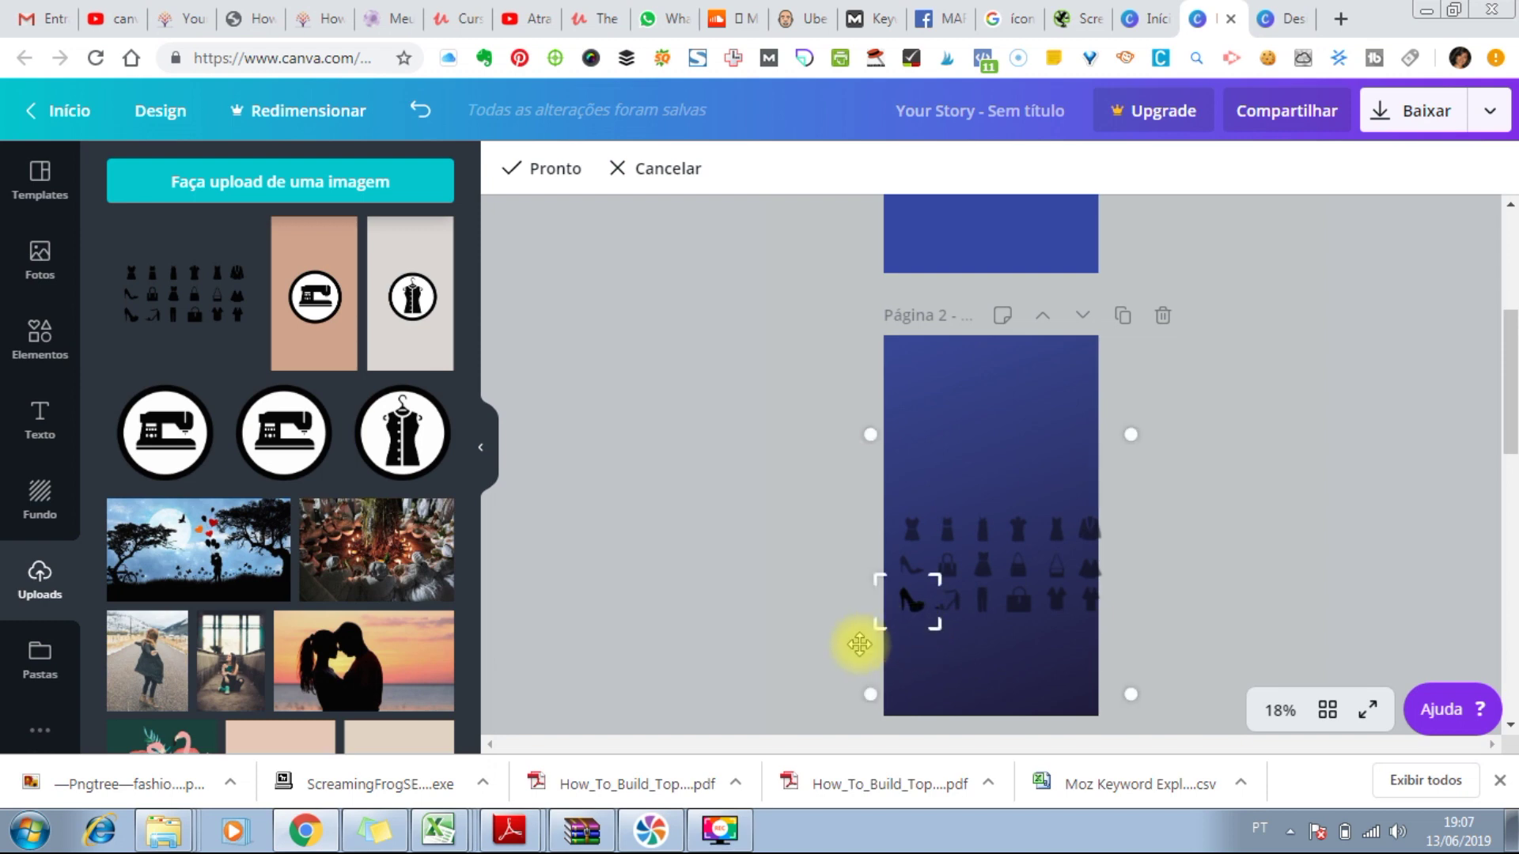
left_click(547, 169)
Step: Move the cropped shoe icon to the center of page 2
left_click(1179, 557)
left_click_drag(938, 587, 1026, 522)
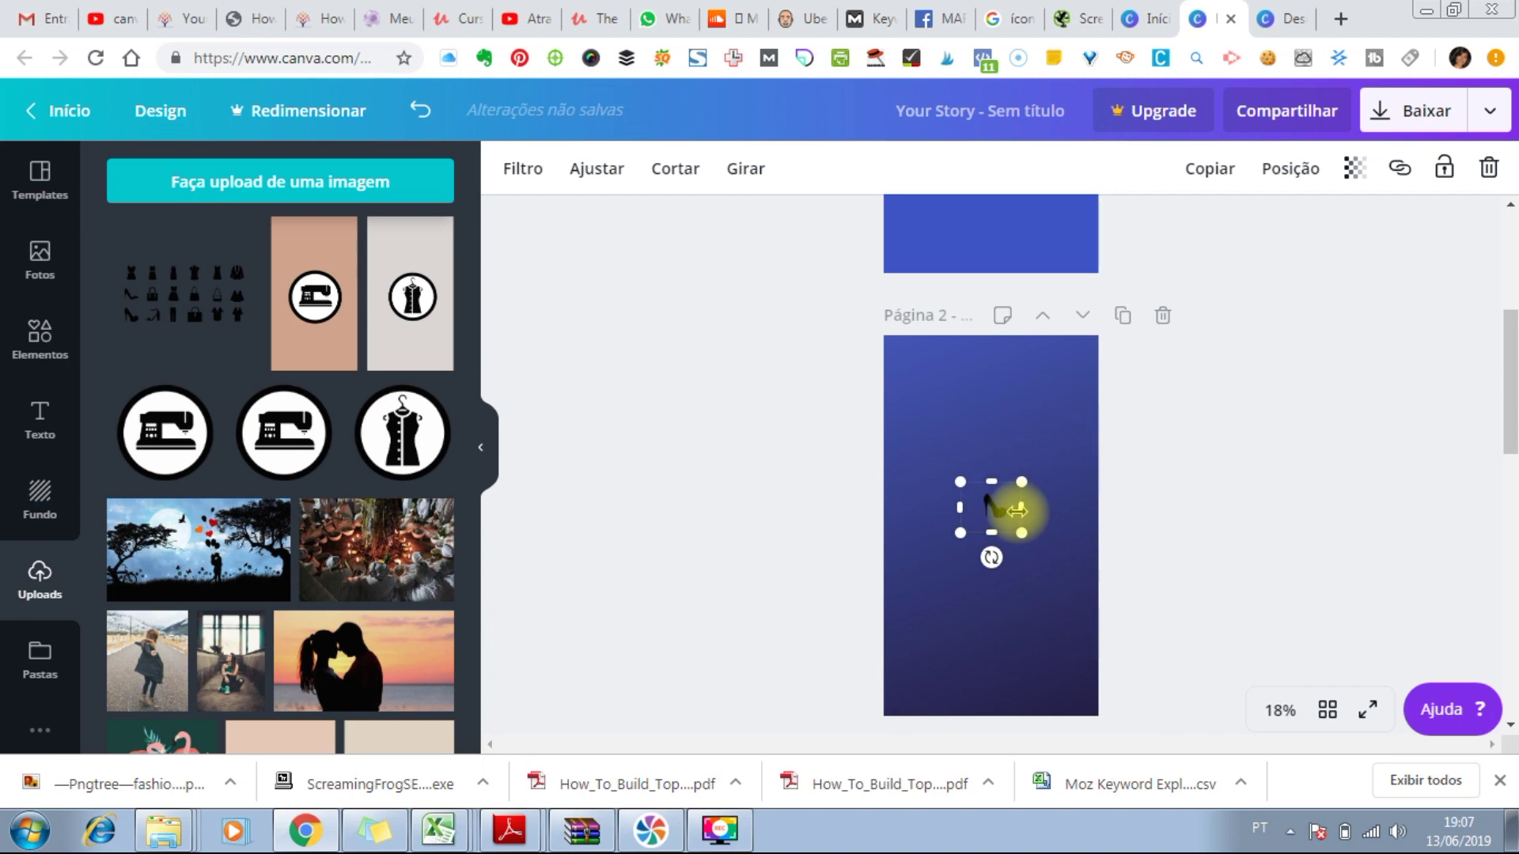
left_click(1277, 463)
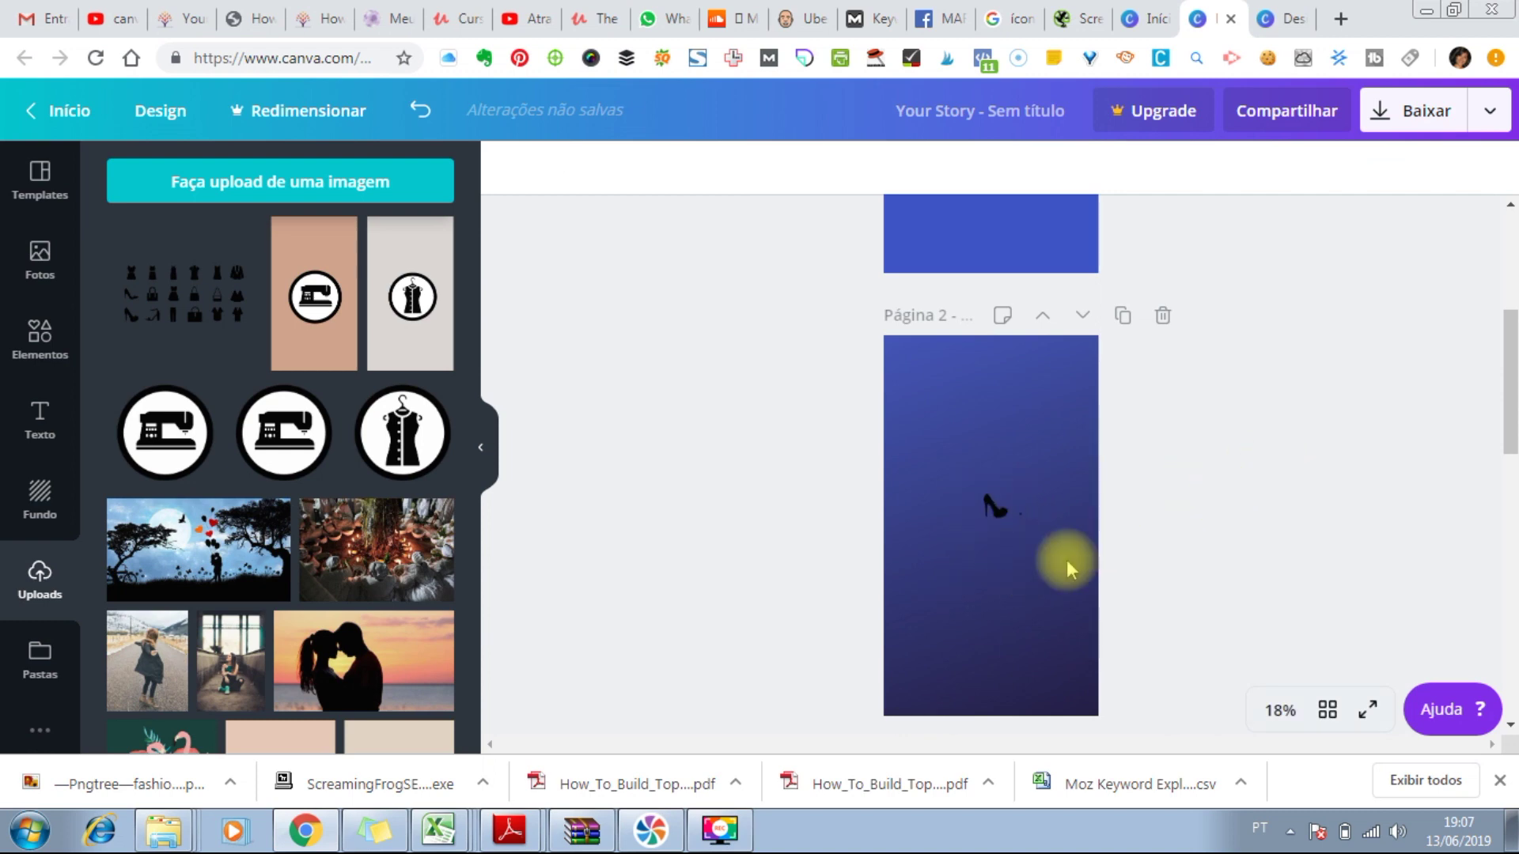
Step: Tighten the crop around the shoe icon on page 2 to cut off the stray fragment of the neighboring icon
left_click(995, 521)
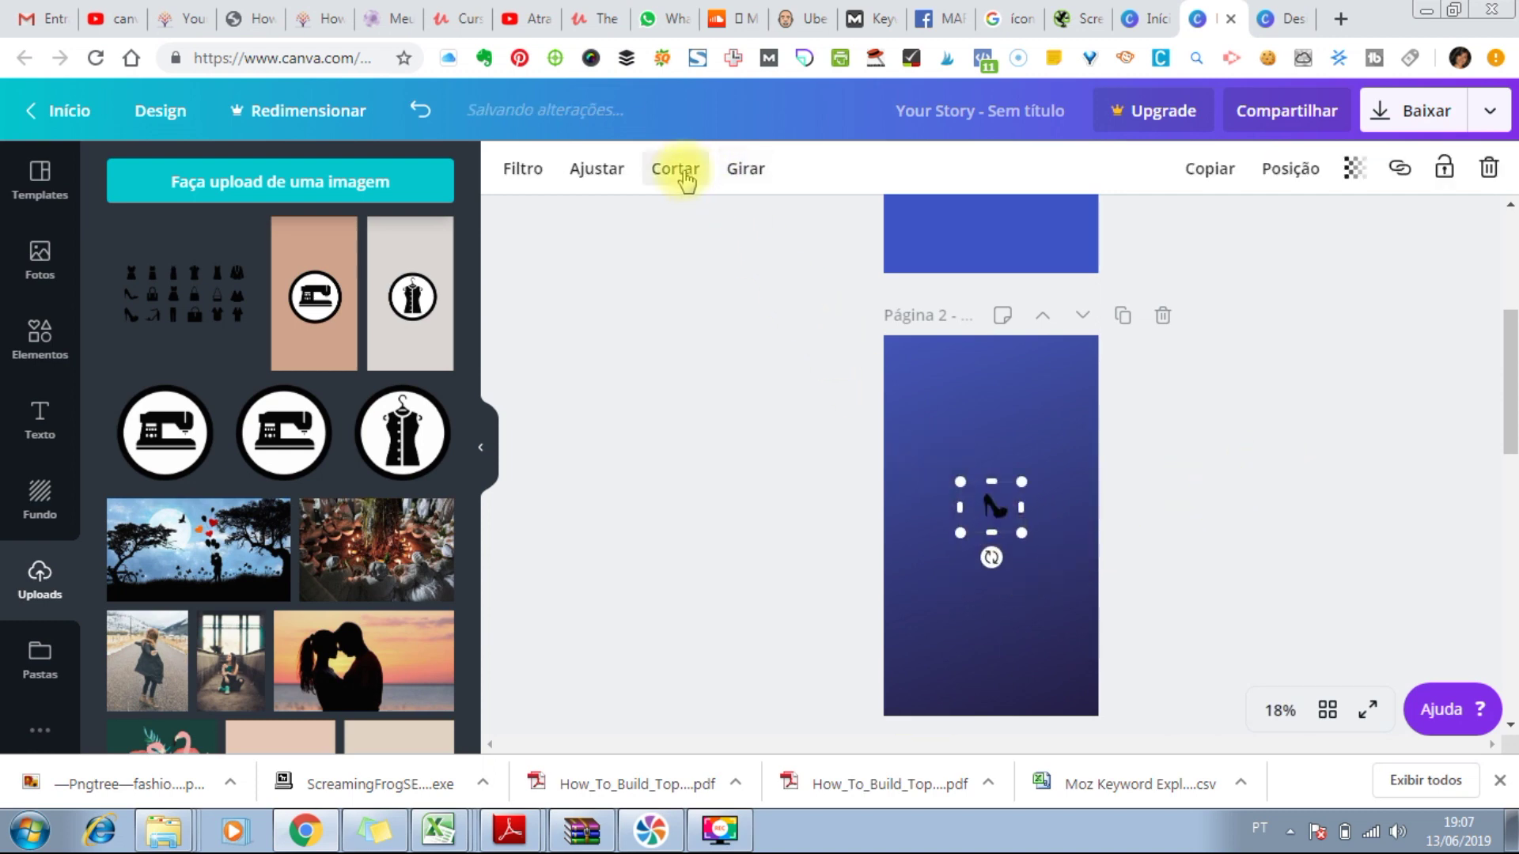
left_click(680, 170)
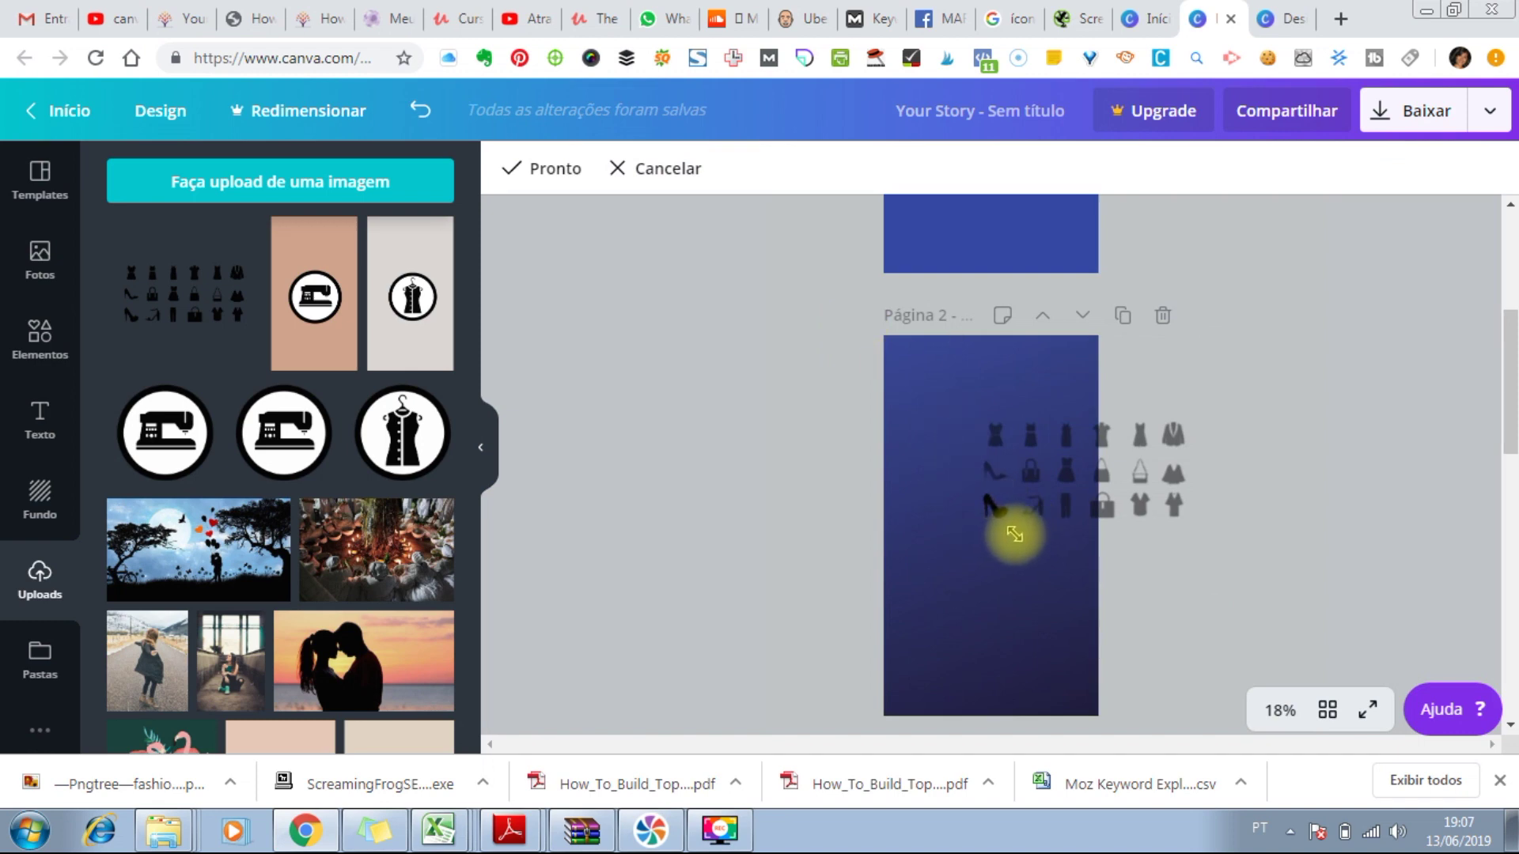
left_click(538, 168)
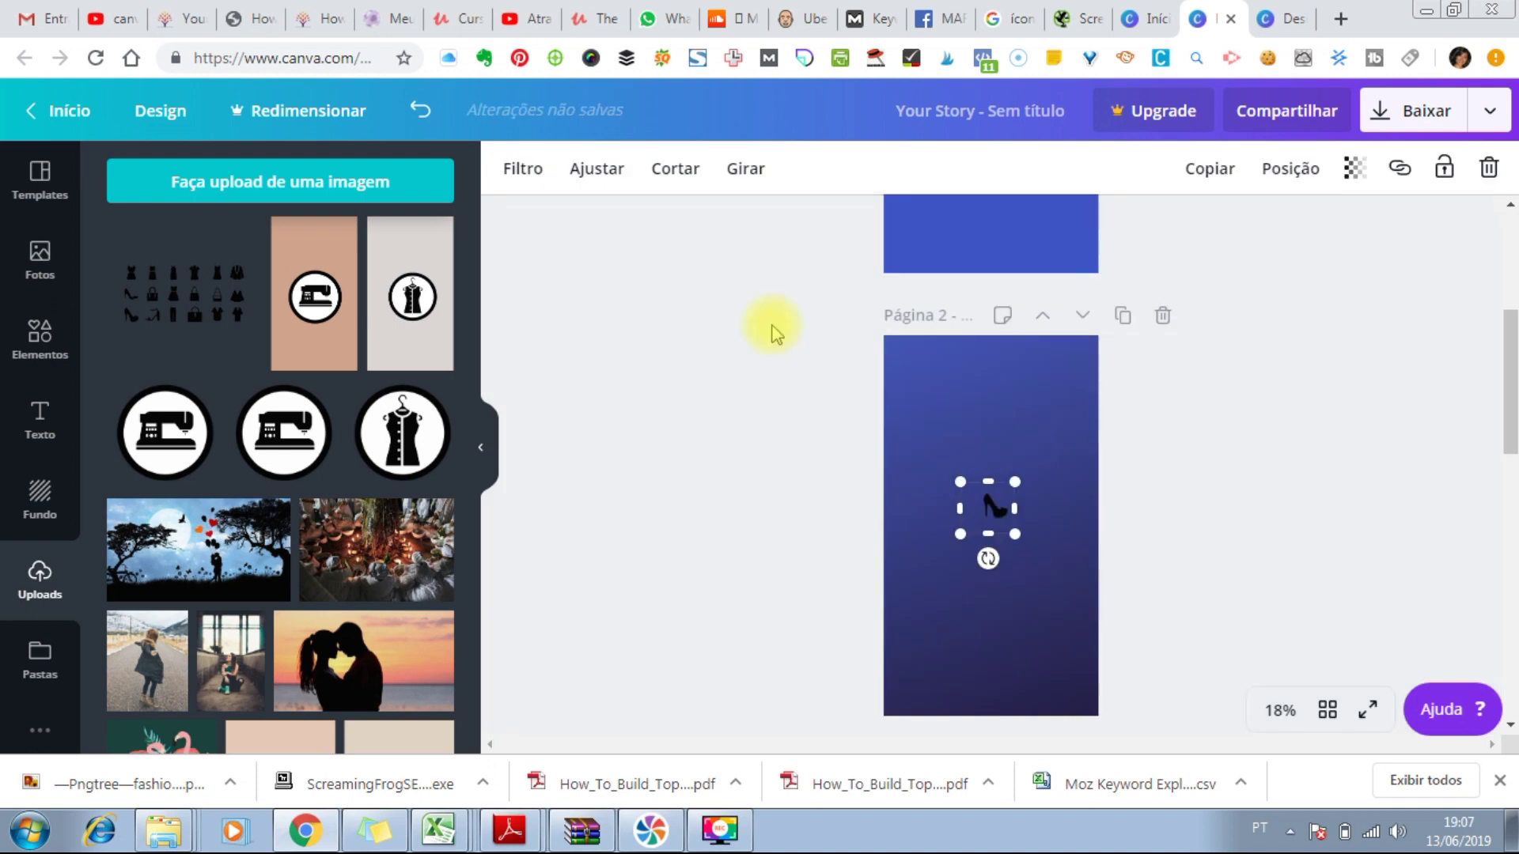
left_click(1155, 474)
left_click(1004, 506)
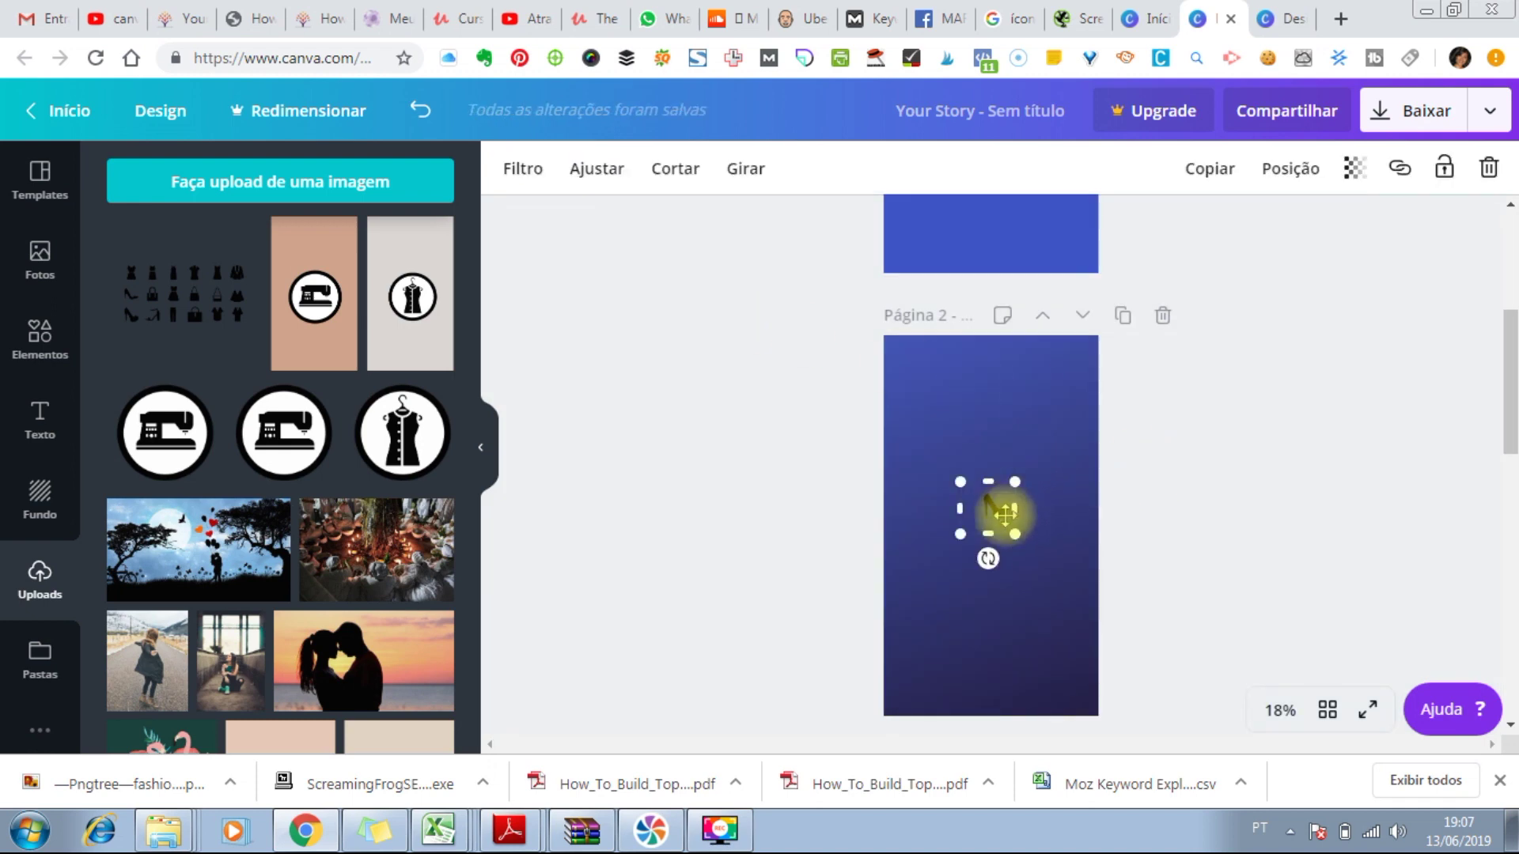
Step: Slightly enlarge the cropped shoe icon and center it on page 2
left_click_drag(1016, 540, 979, 502)
left_click(1218, 492)
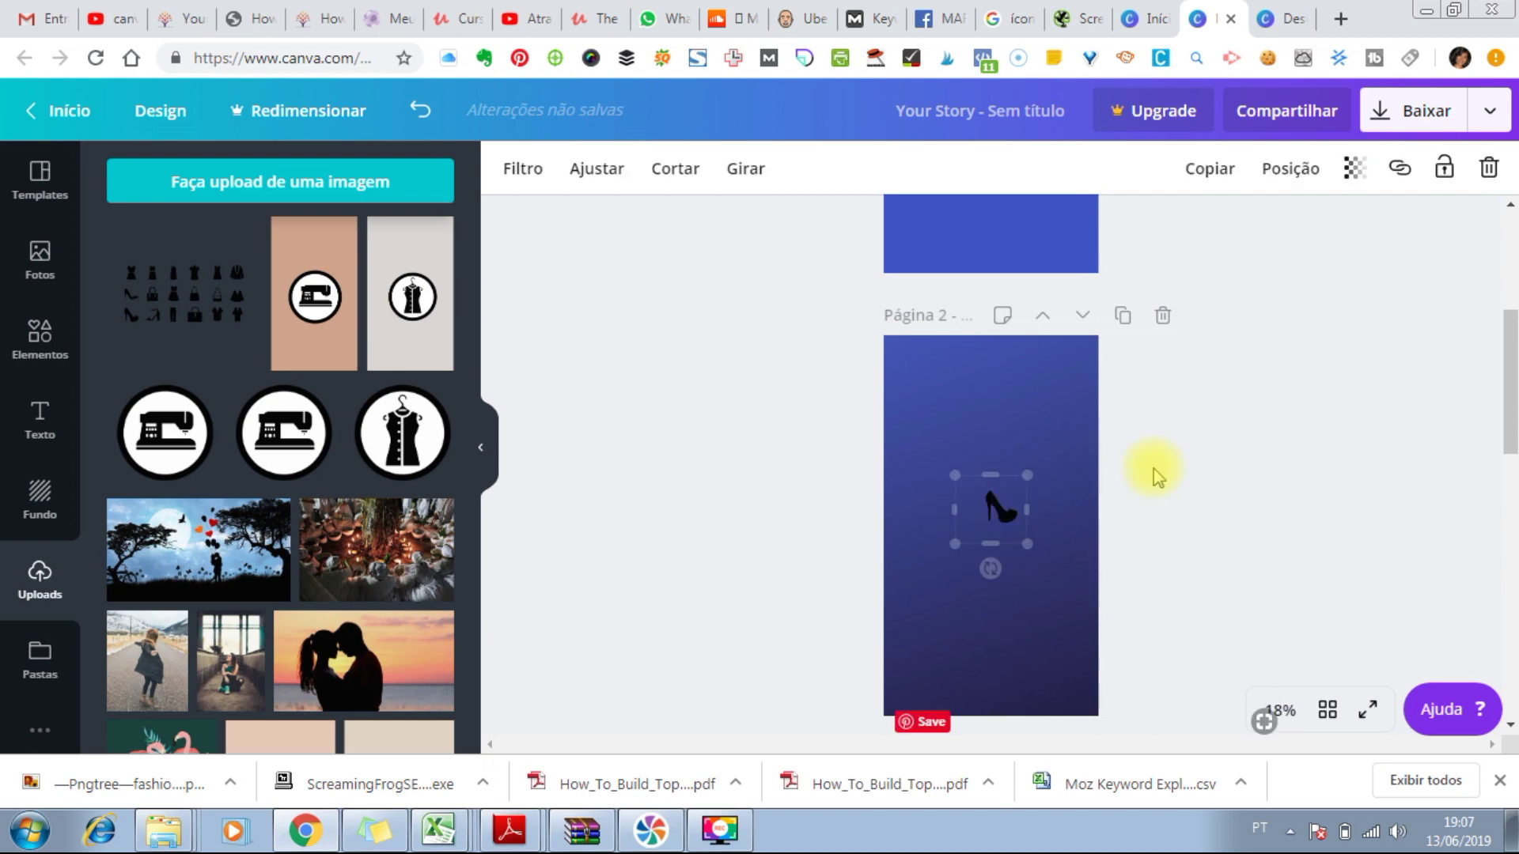
left_click(1275, 435)
Step: Add the uploaded icon sheet to page 3
left_click_drag(1512, 378, 1511, 469)
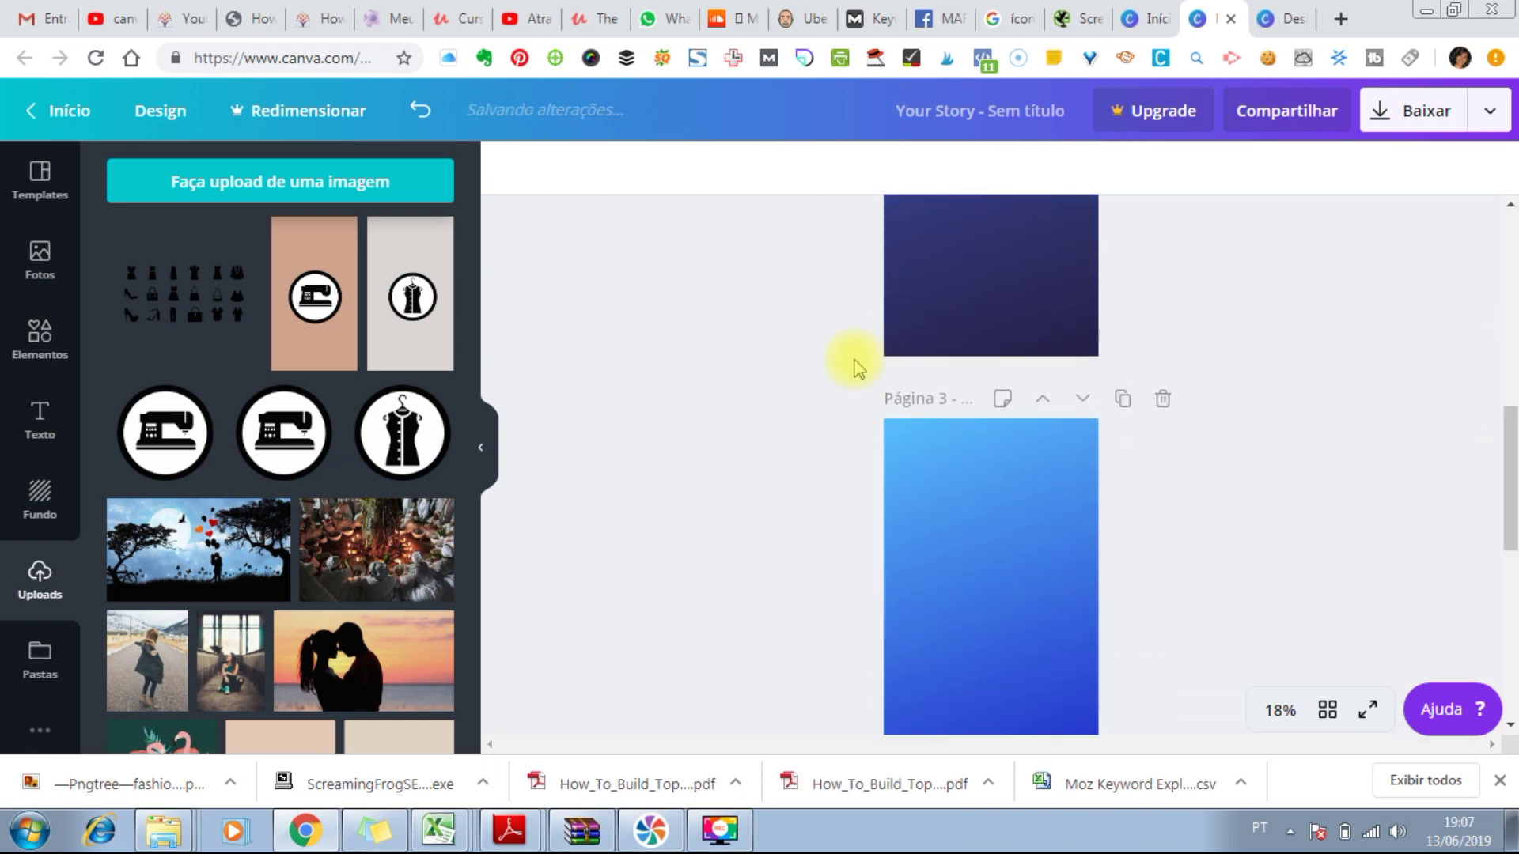
mouse_move(210, 322)
left_click(238, 350)
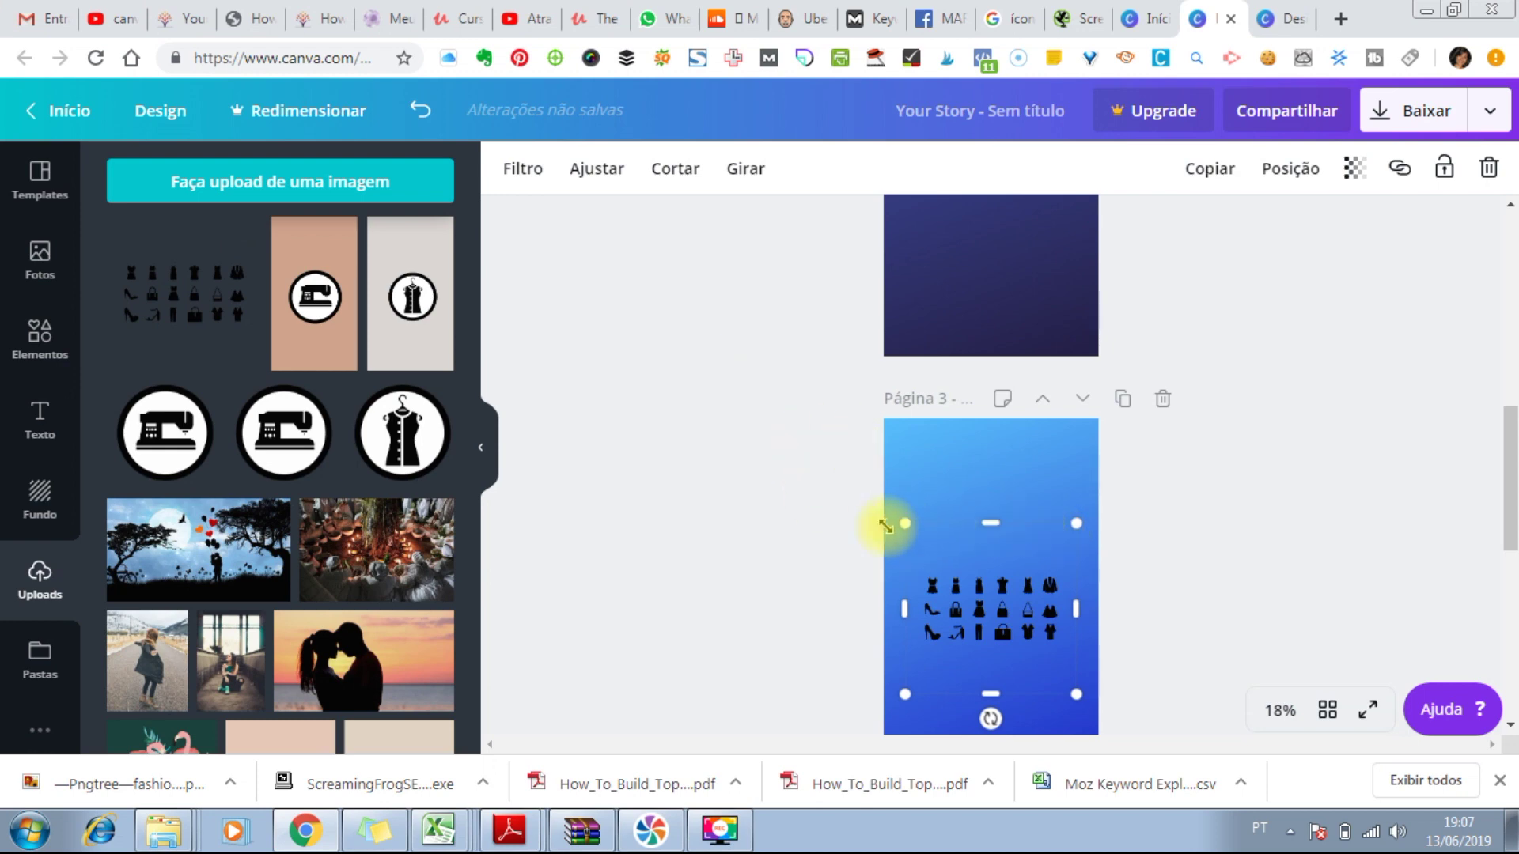
left_click(676, 169)
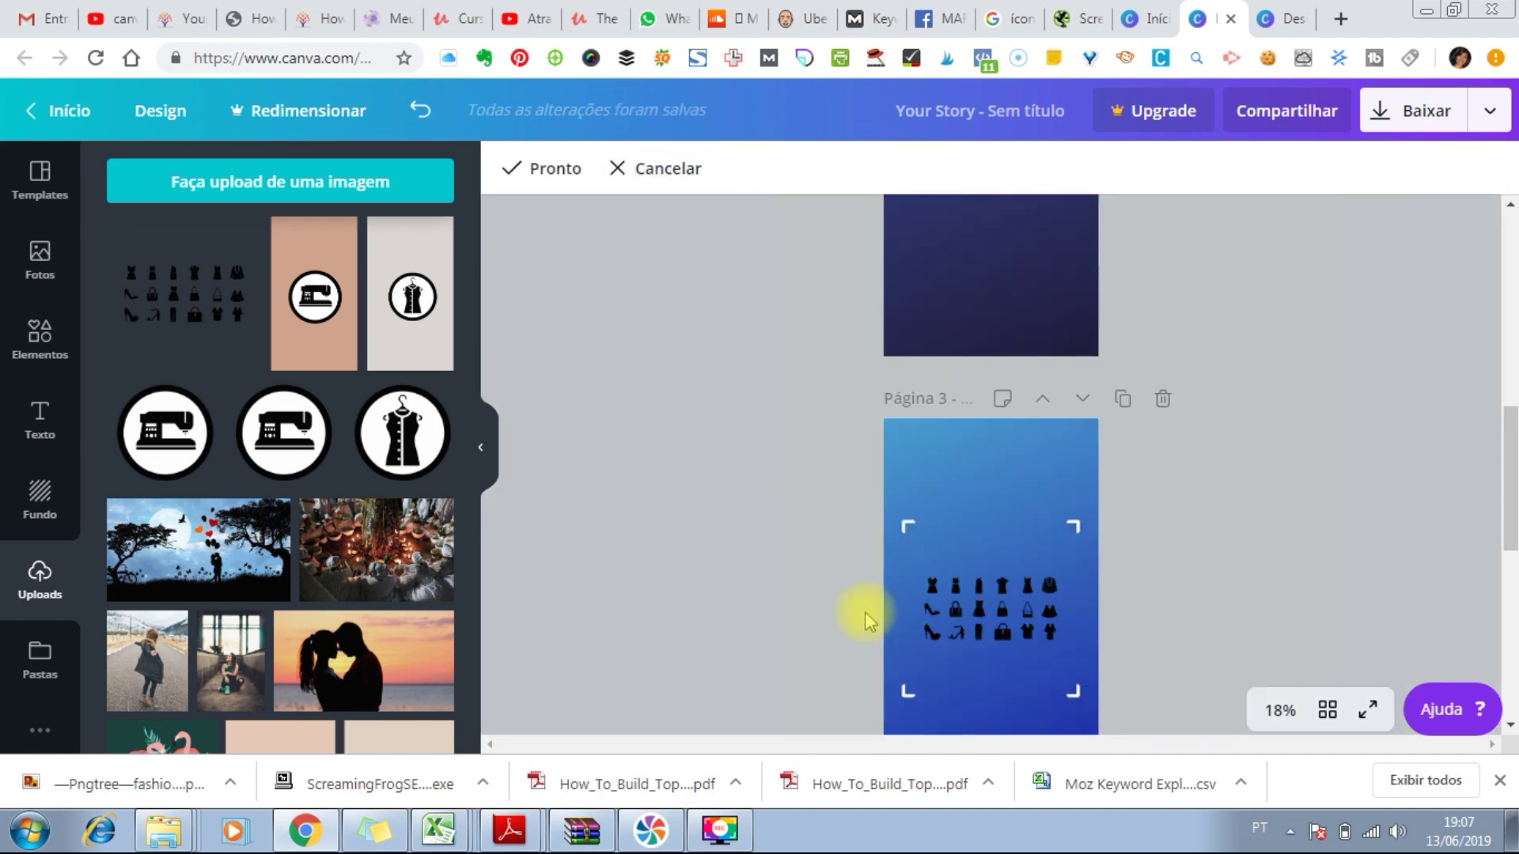
left_click_drag(904, 522, 970, 554)
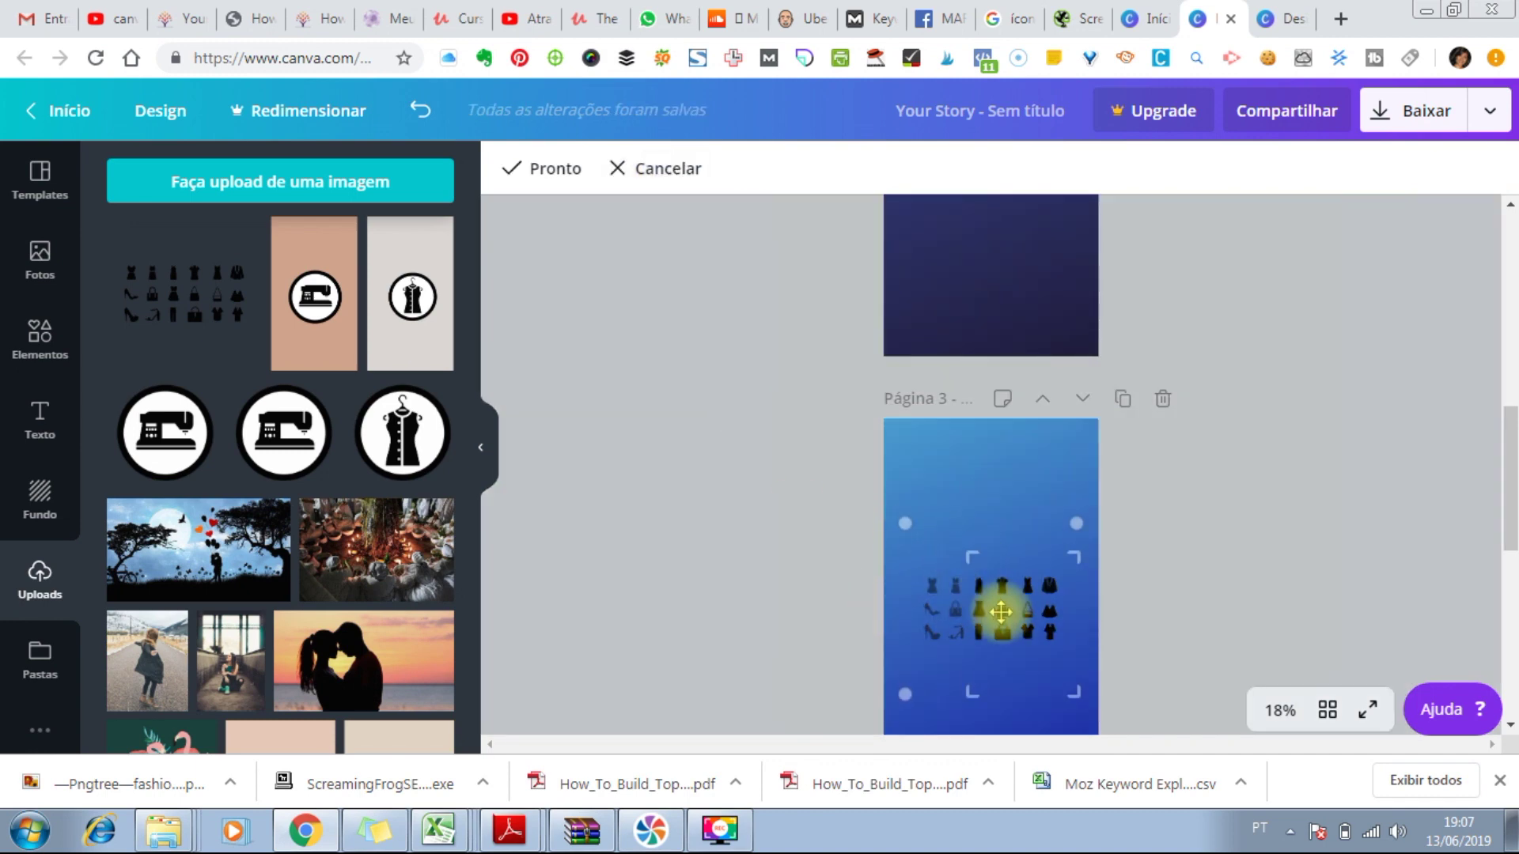
mouse_move(1074, 697)
left_mouse_down()
mouse_move(995, 662)
mouse_move(970, 629)
mouse_move(1099, 708)
left_mouse_up()
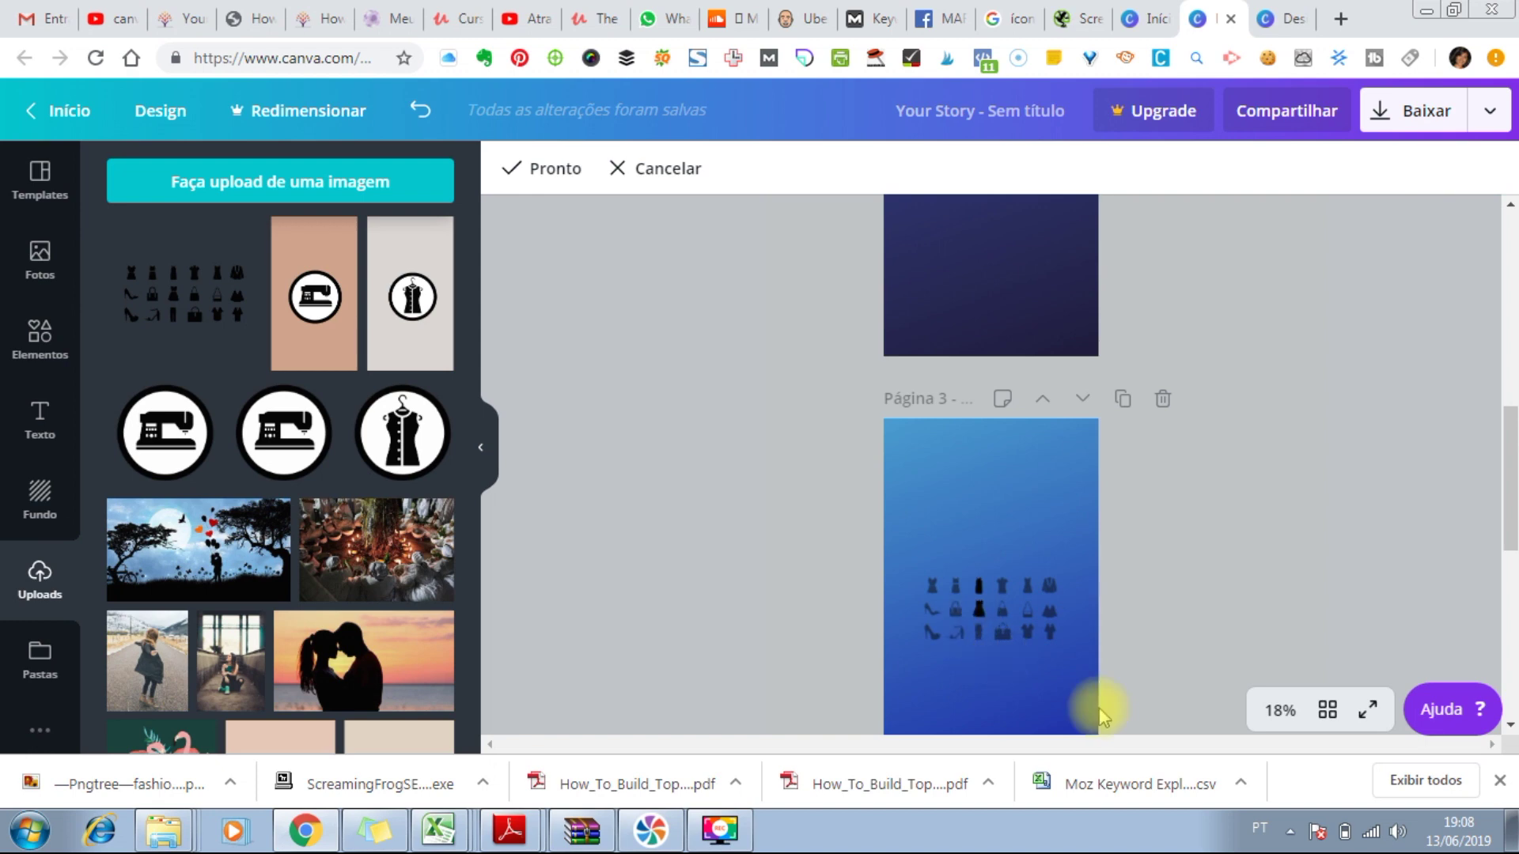
left_click(1276, 711)
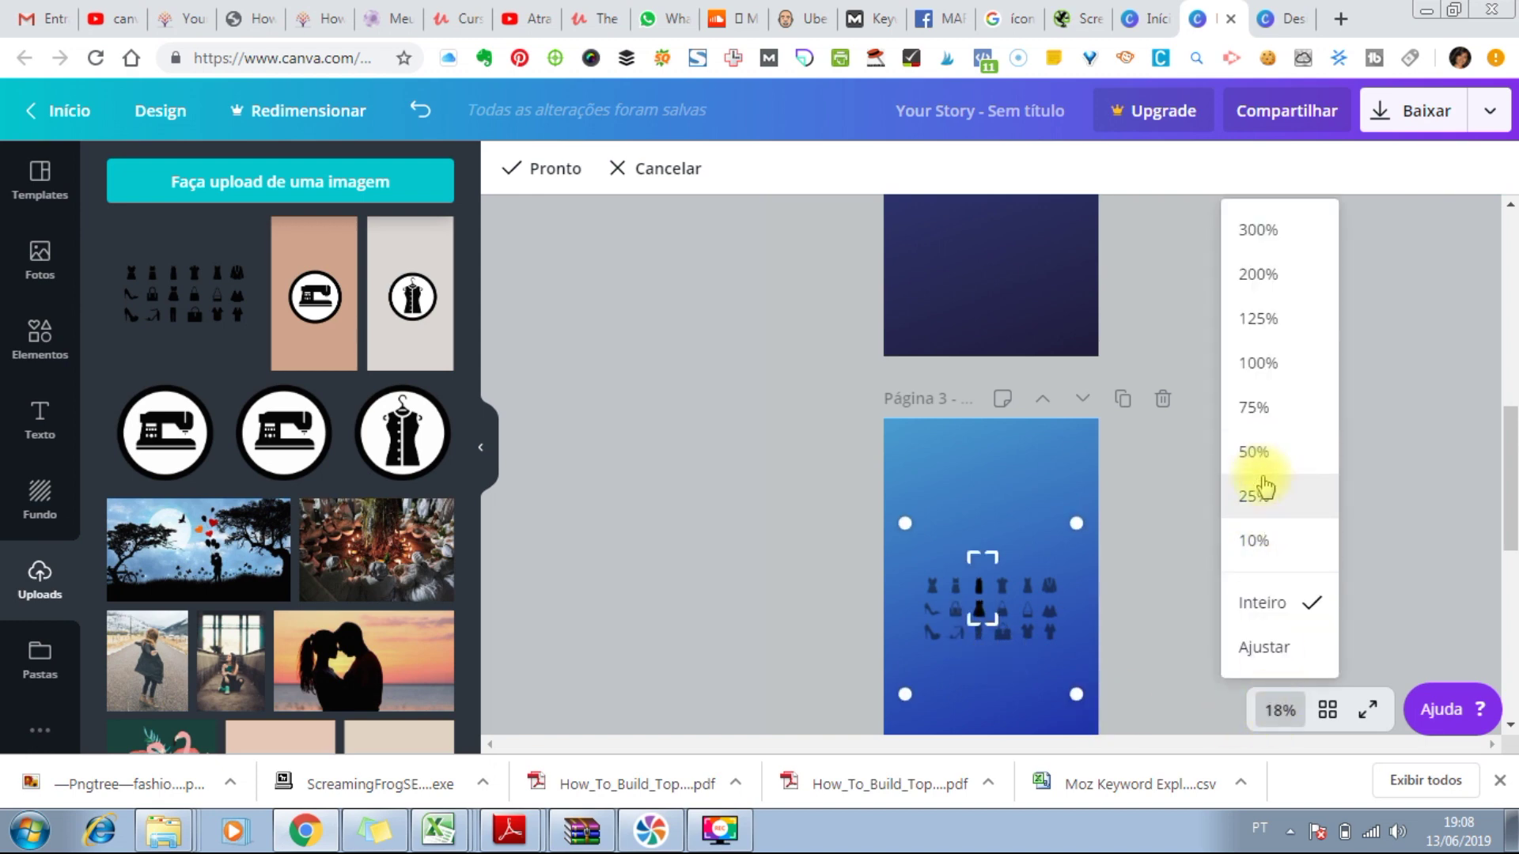
left_click(1257, 454)
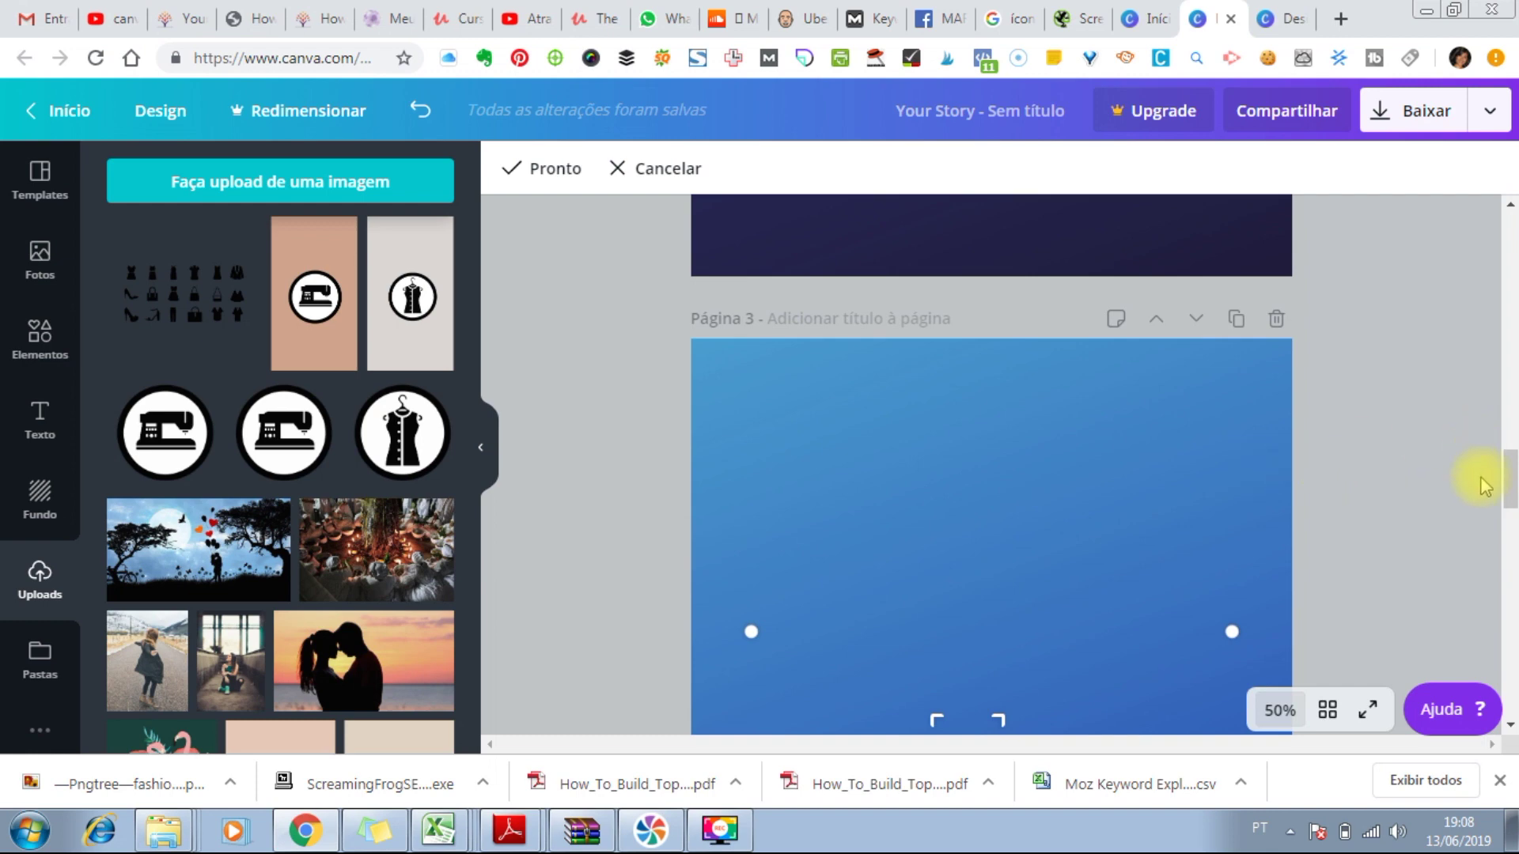
left_click_drag(1507, 478, 1400, 498)
left_click(1009, 393)
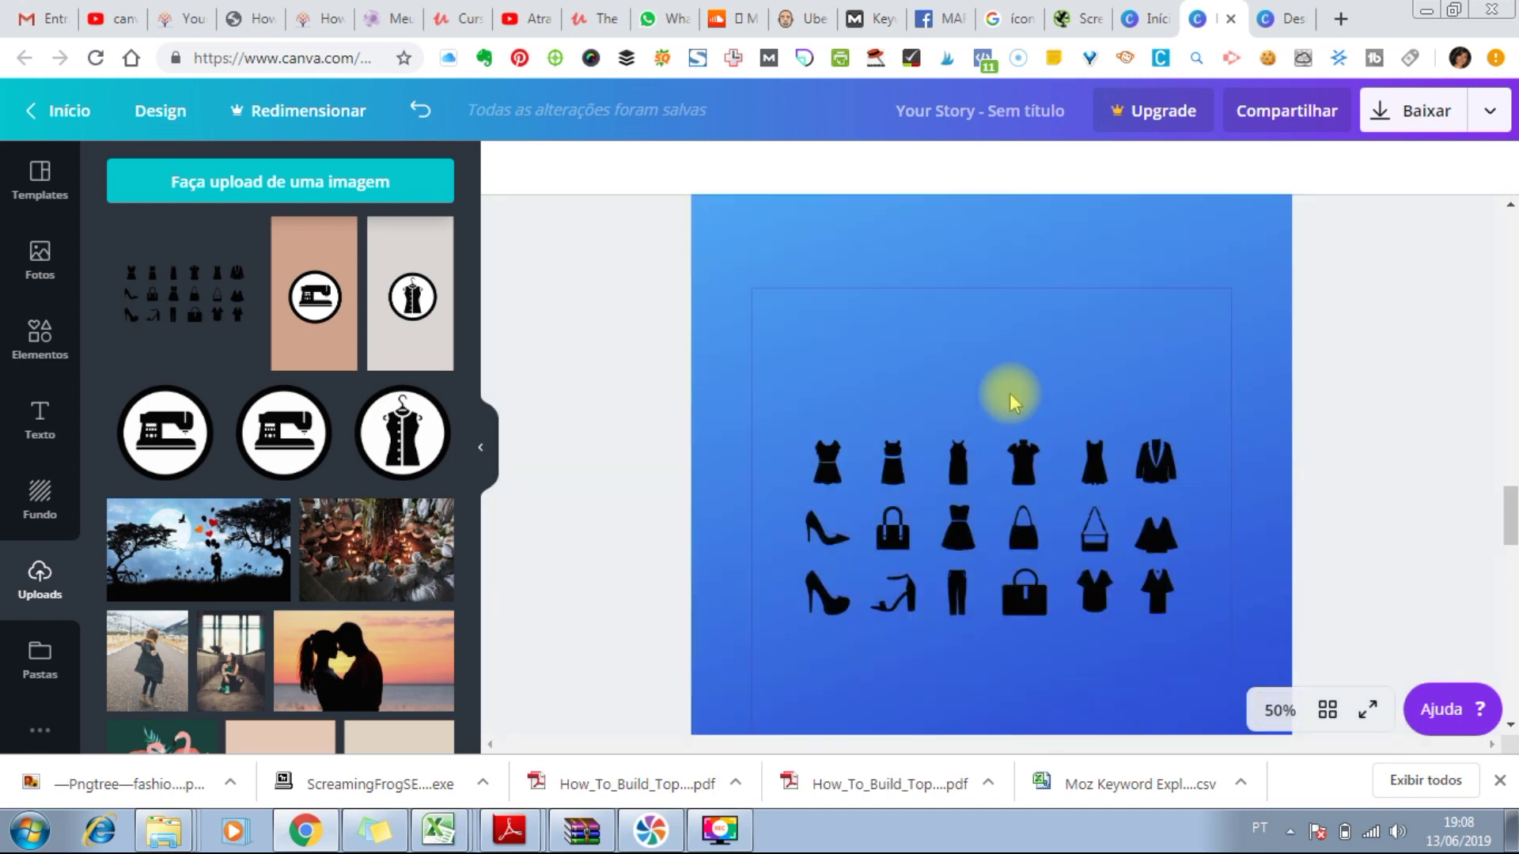
left_click(968, 423)
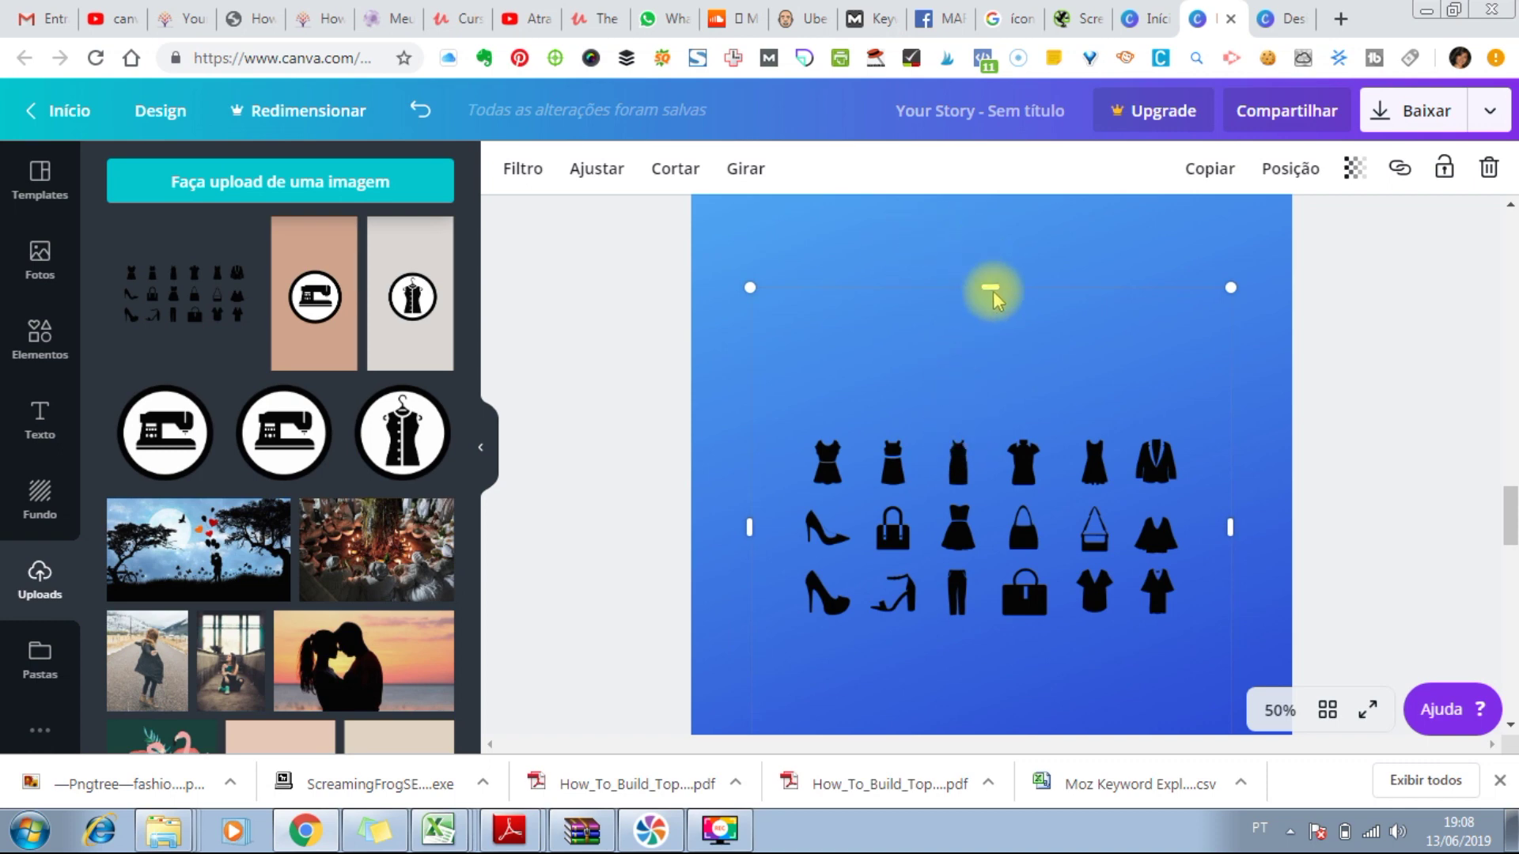
left_click(676, 169)
left_click_drag(749, 287, 941, 383)
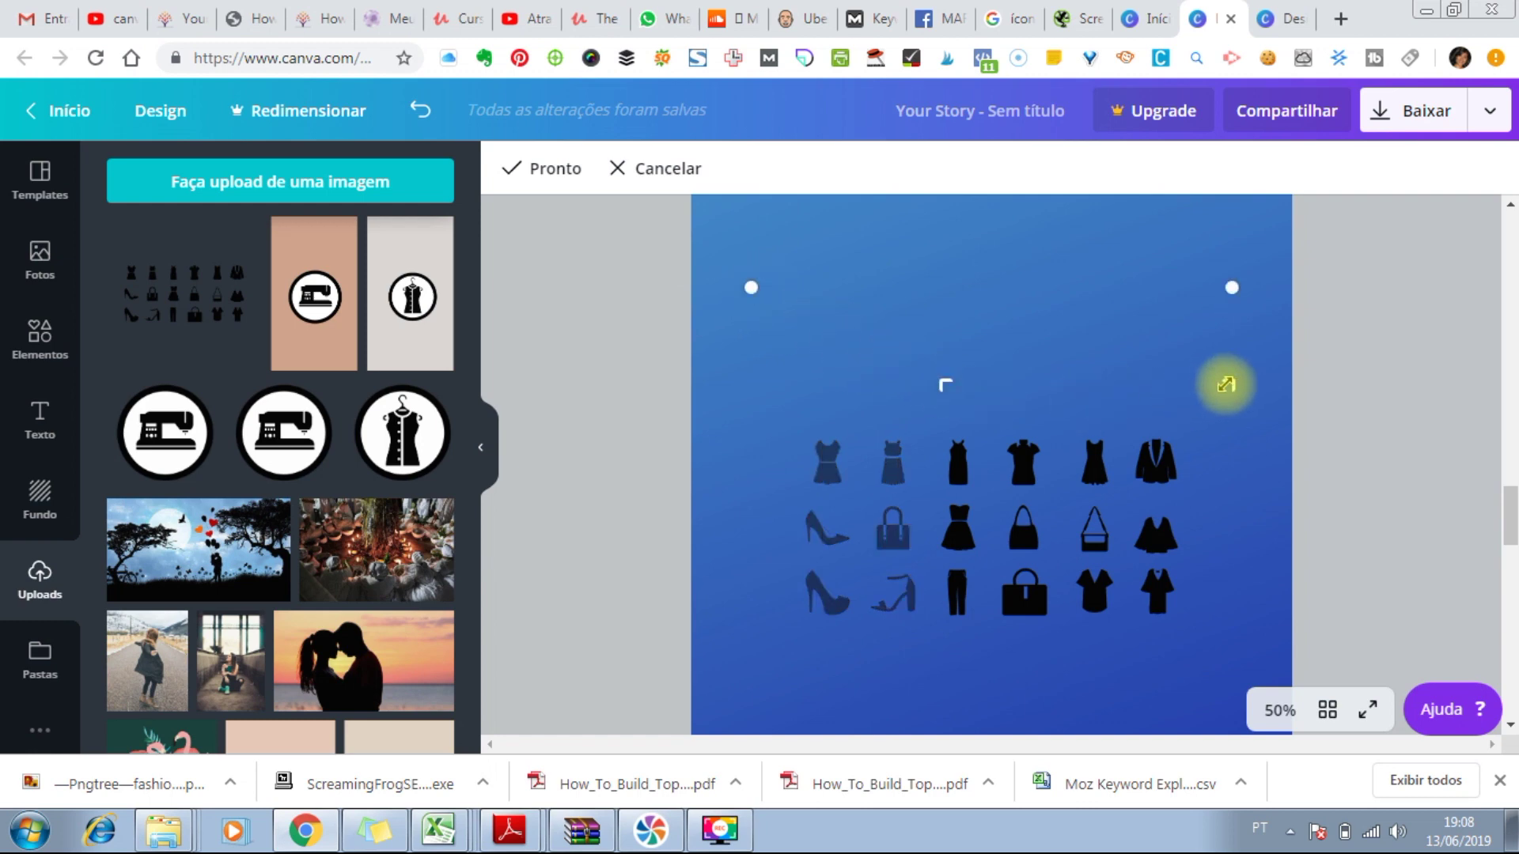
left_click_drag(1225, 385, 988, 404)
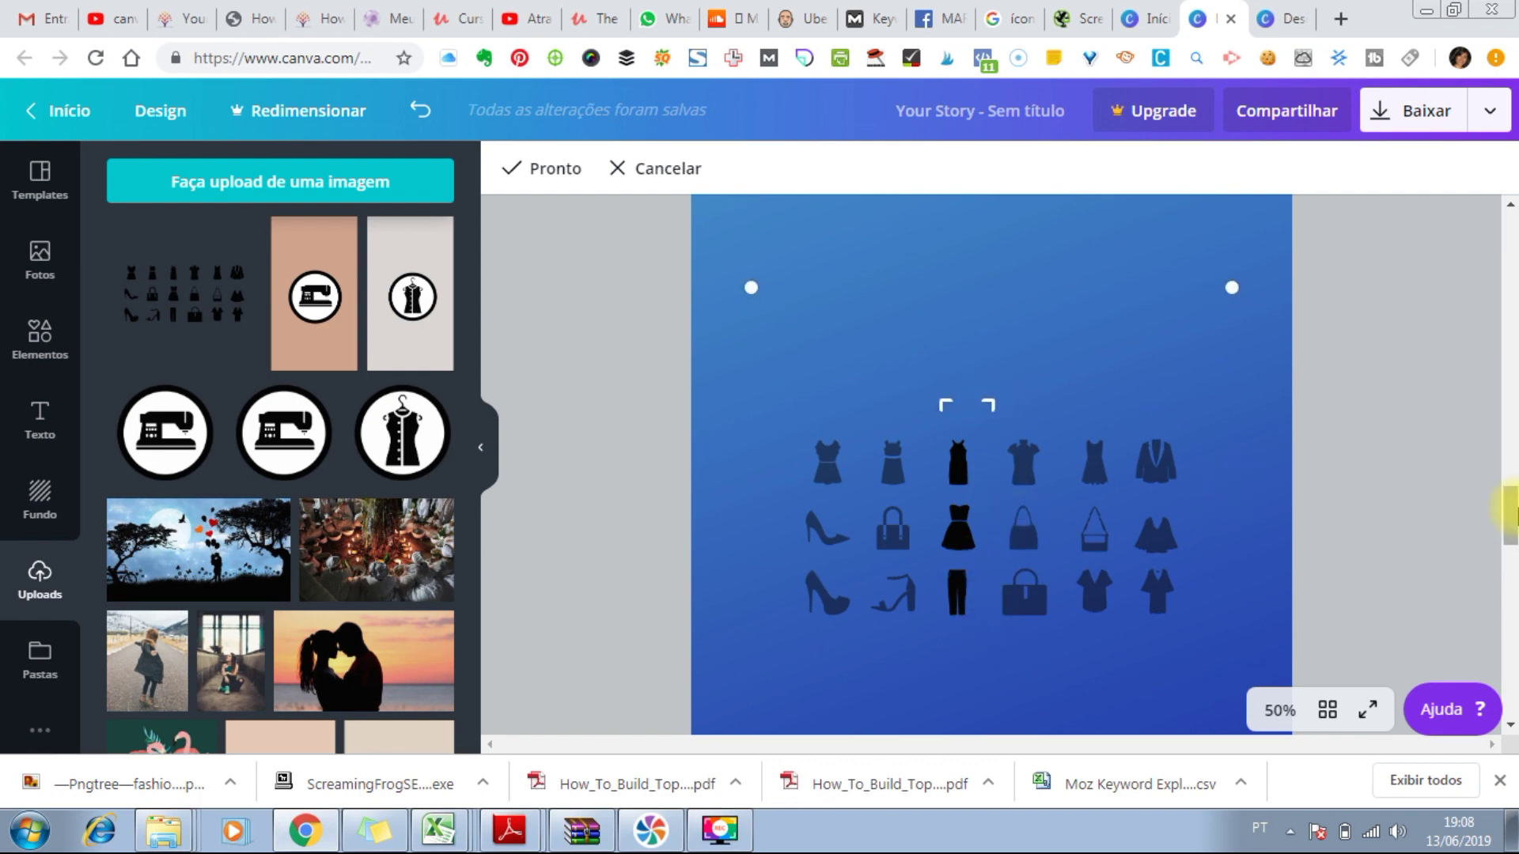
scroll(1509, 521, "down", 1)
key("Escape")
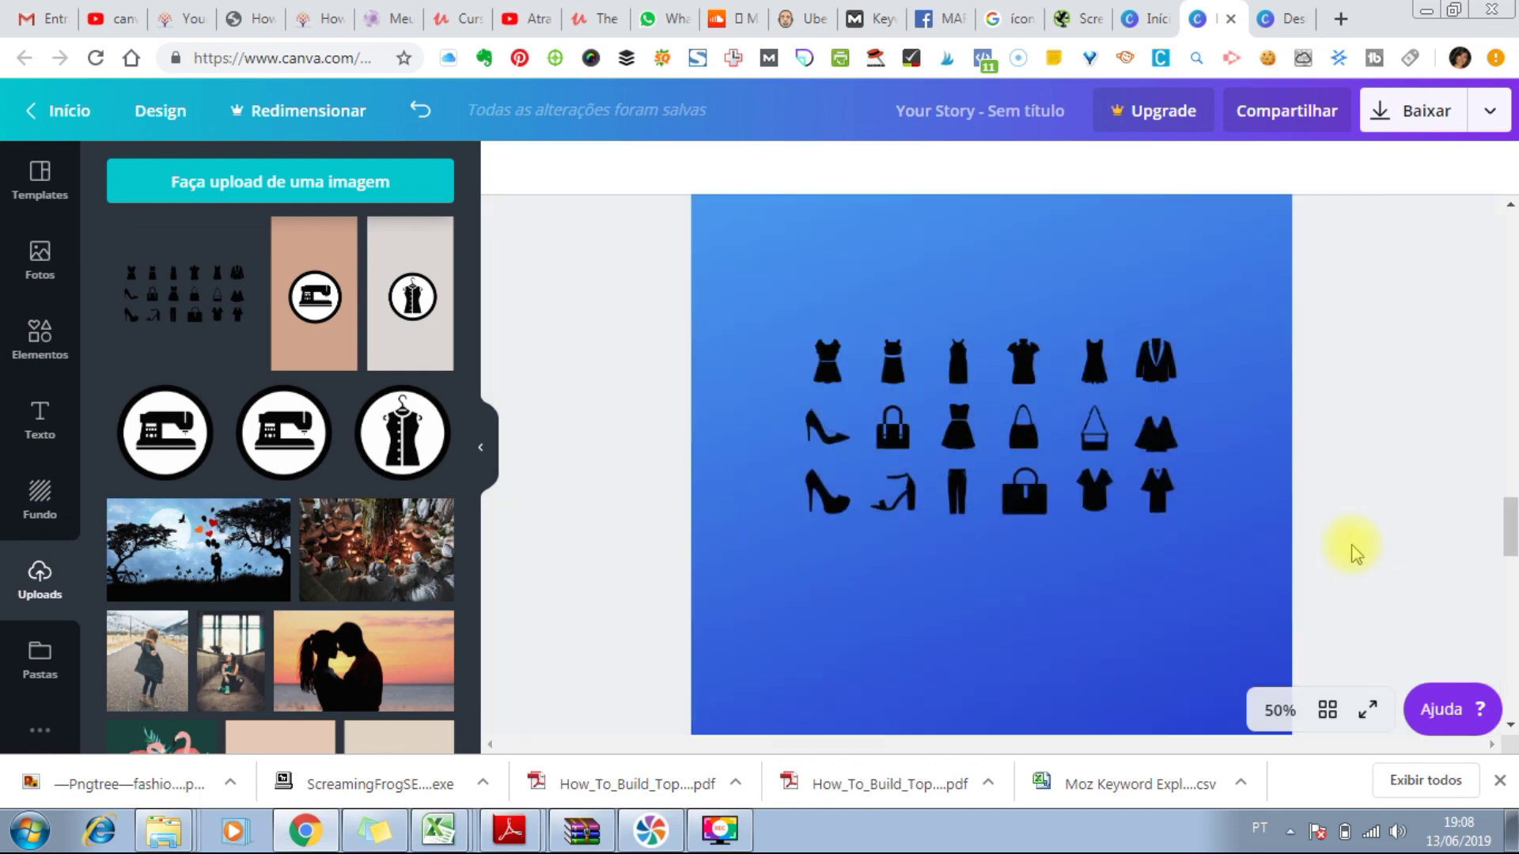
left_click(945, 454)
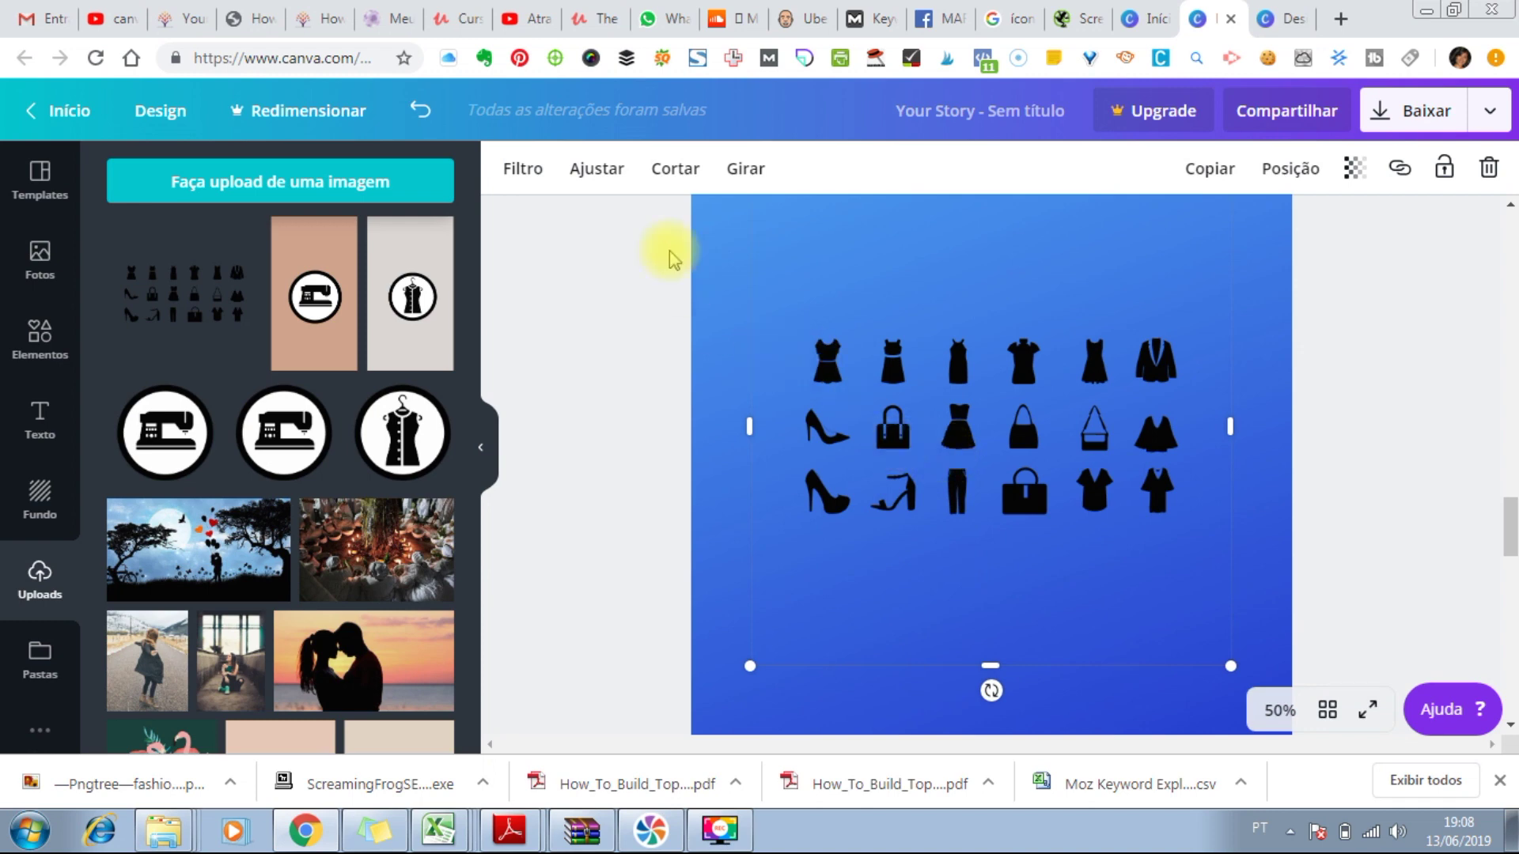
left_click(677, 167)
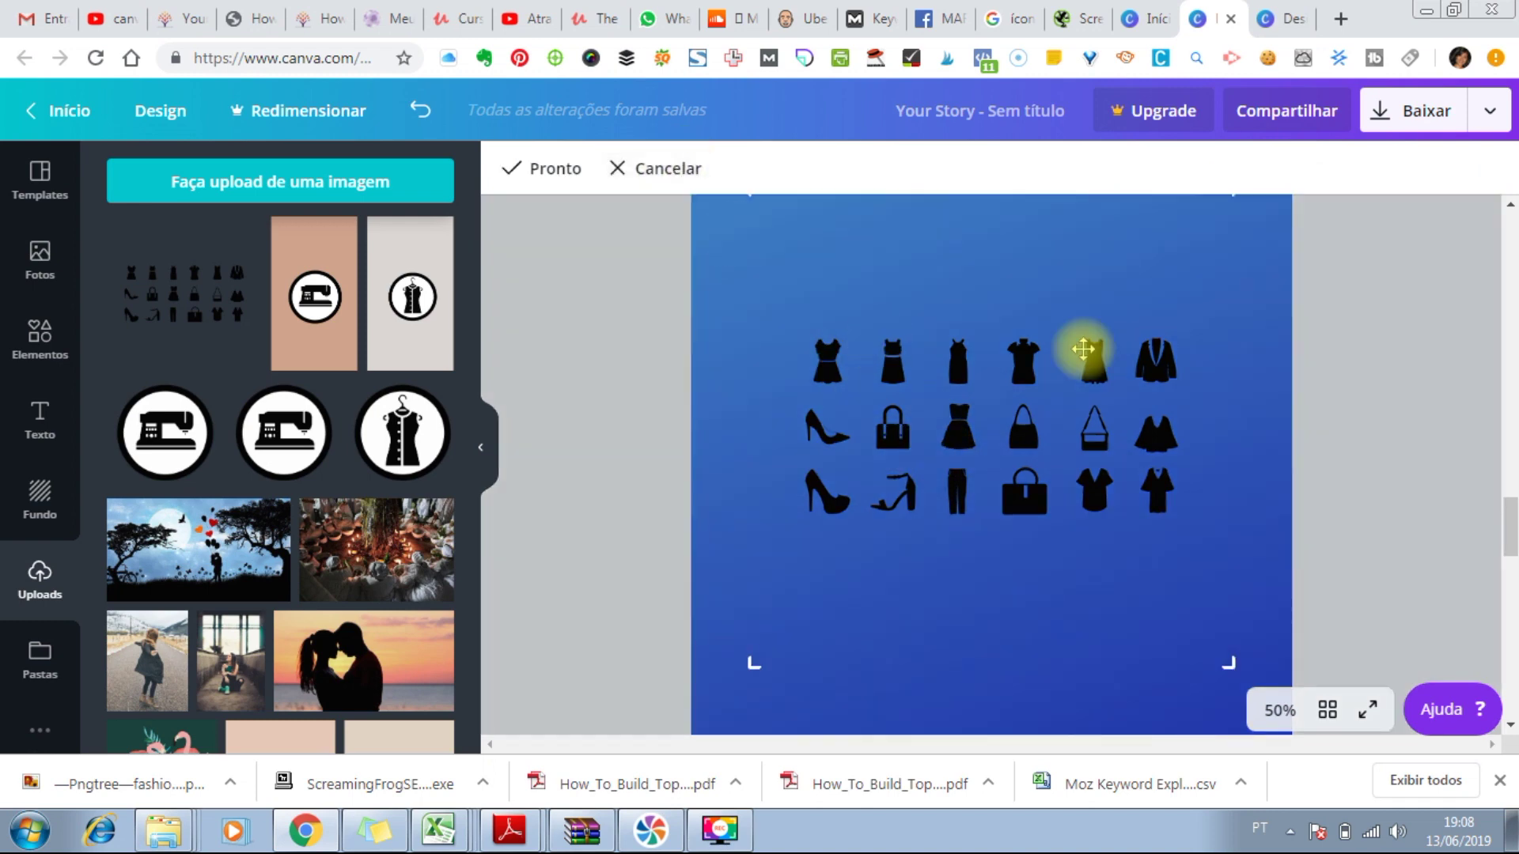
left_click_drag(752, 665, 914, 452)
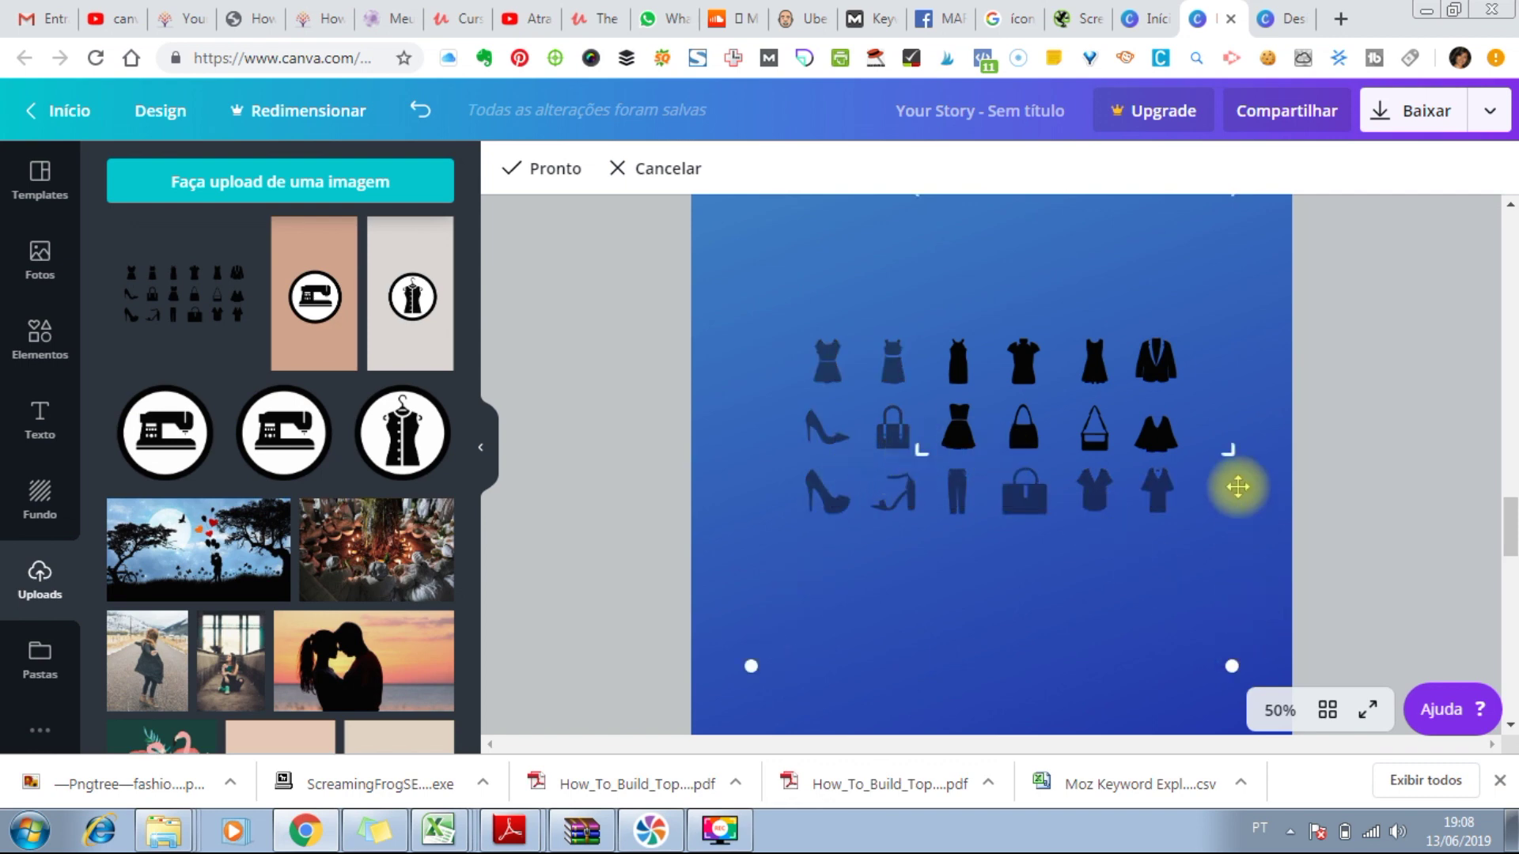
left_click_drag(1224, 457, 918, 420)
Step: Set the canvas zoom to 25% and crop the icon sheet on page 3 to only the dress in its middle row
left_click(1277, 712)
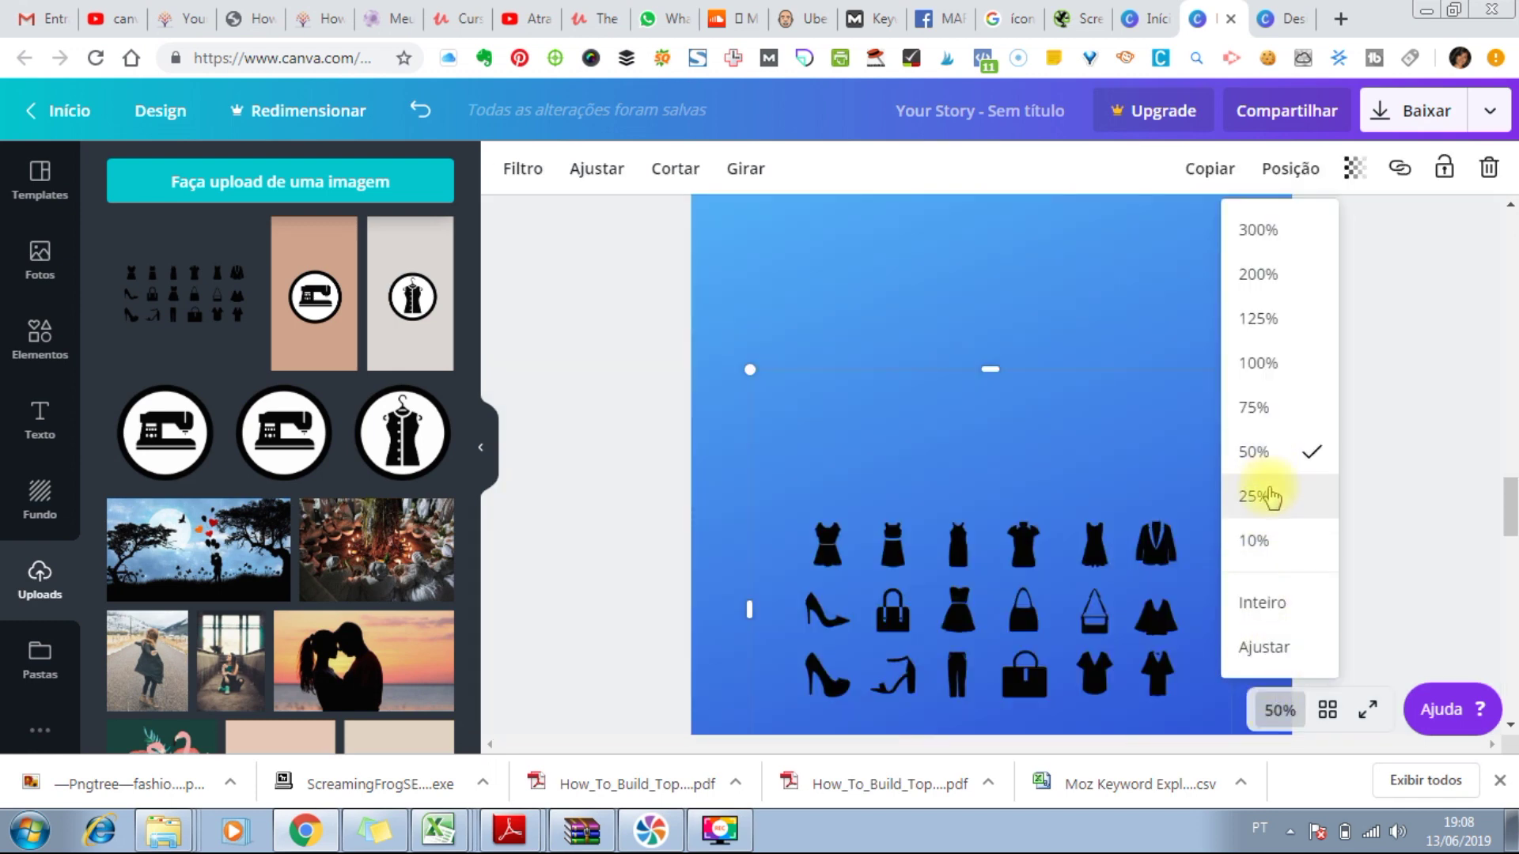
left_click(1257, 496)
left_click(670, 169)
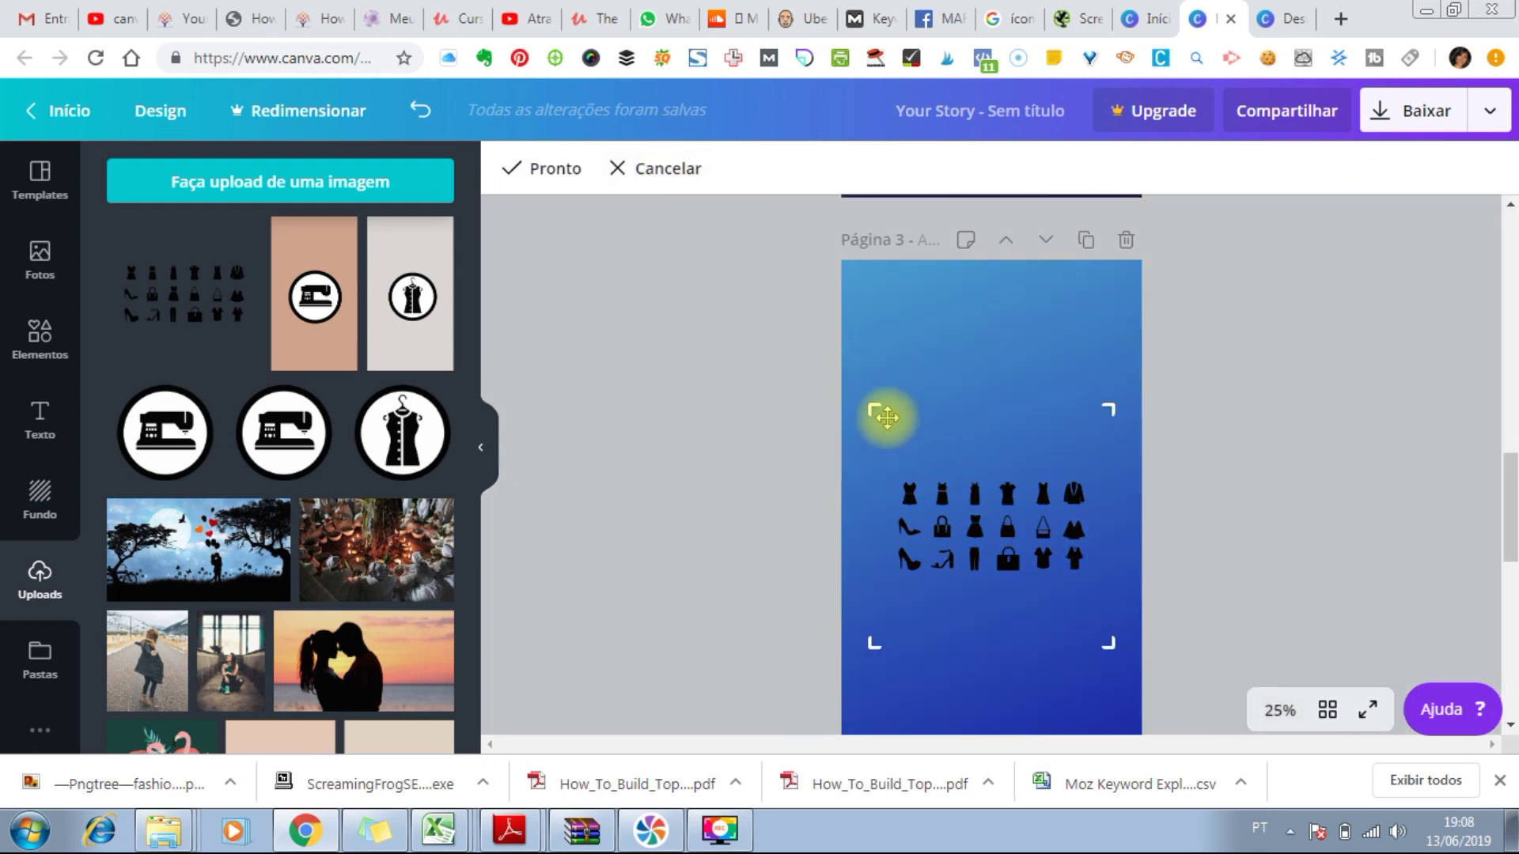
left_click_drag(875, 408, 954, 426)
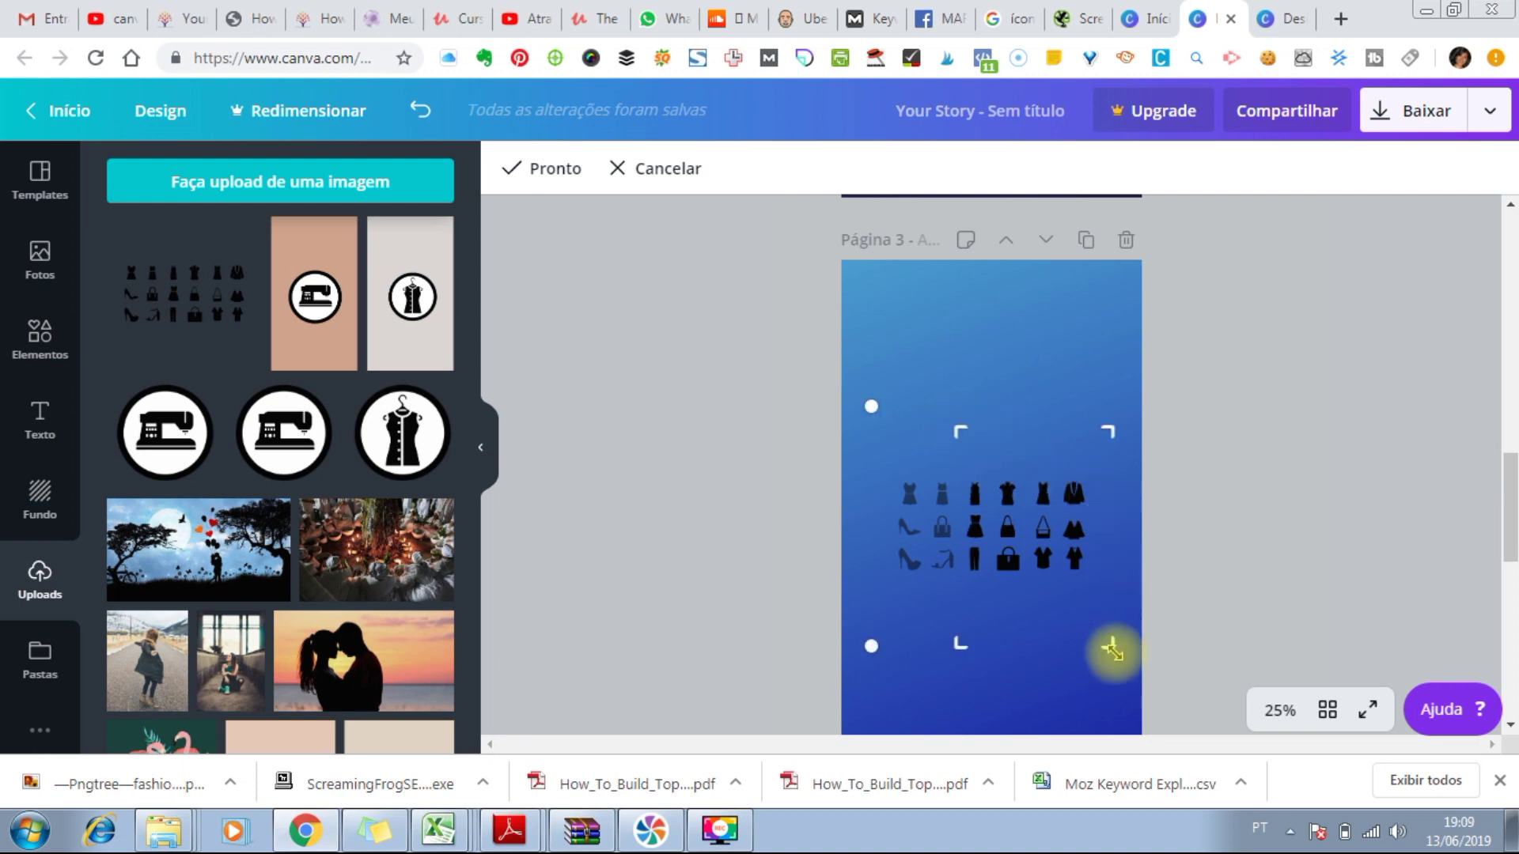
left_click_drag(1108, 647, 960, 542)
left_click_drag(983, 414, 983, 514)
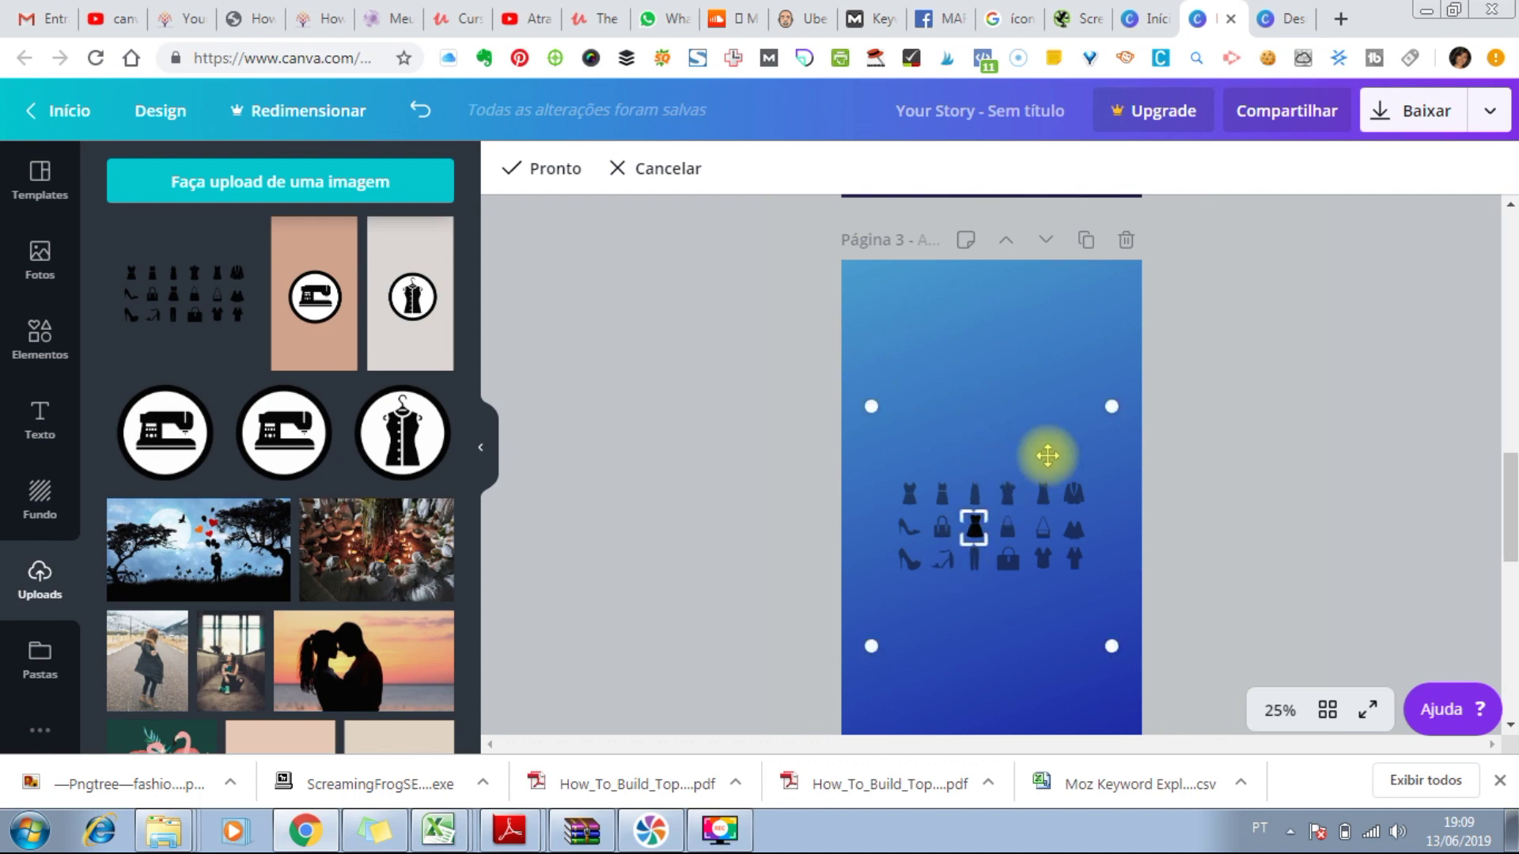
left_click(543, 171)
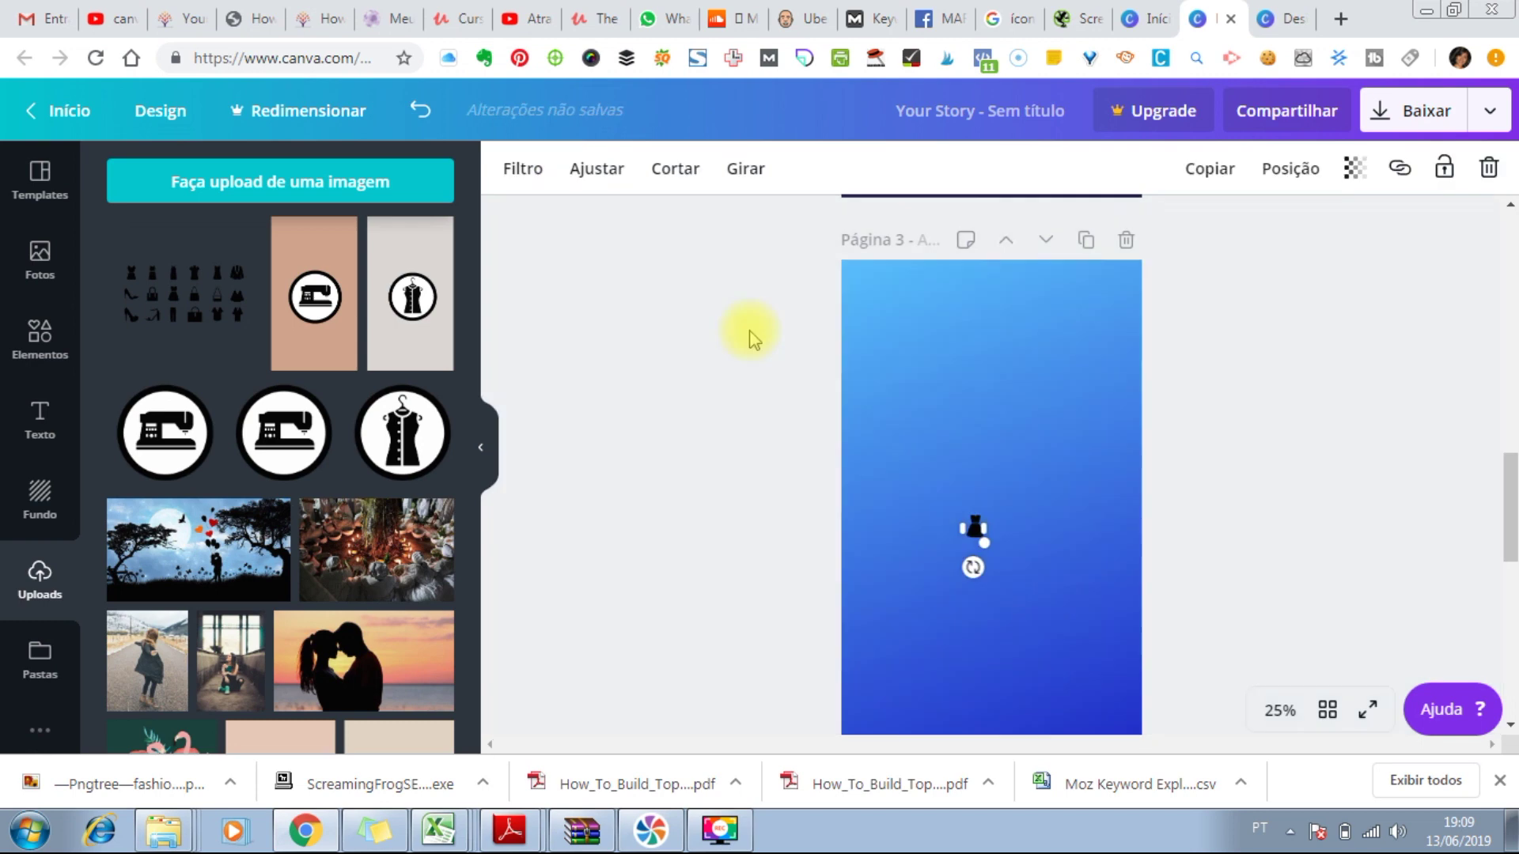
left_click(1225, 484)
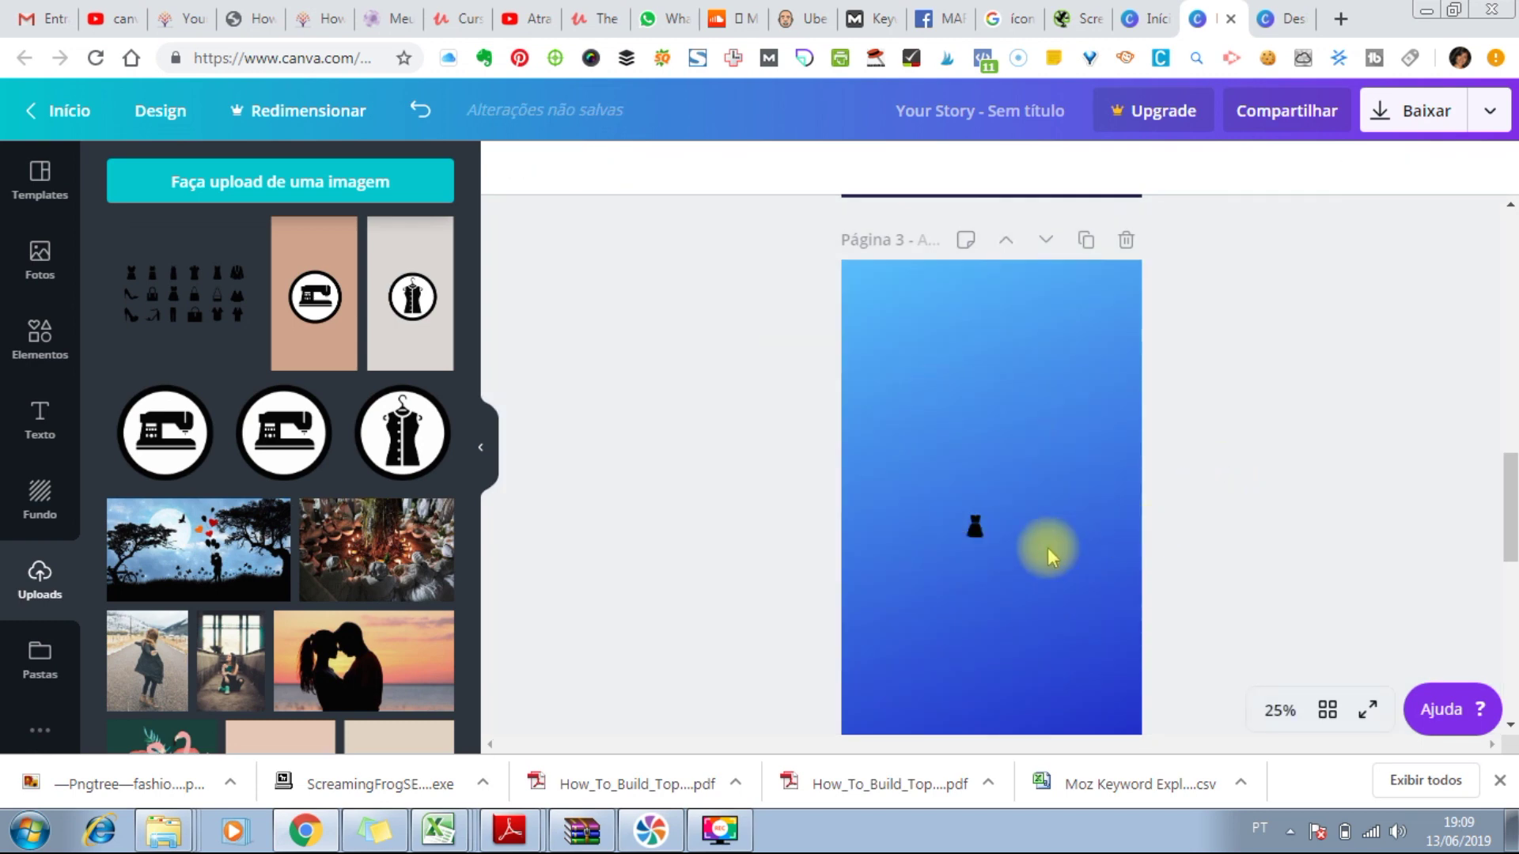
Step: Enlarge the cropped dress icon on page 3 to about 245 × 348 and move it to the page's center
left_click(973, 522)
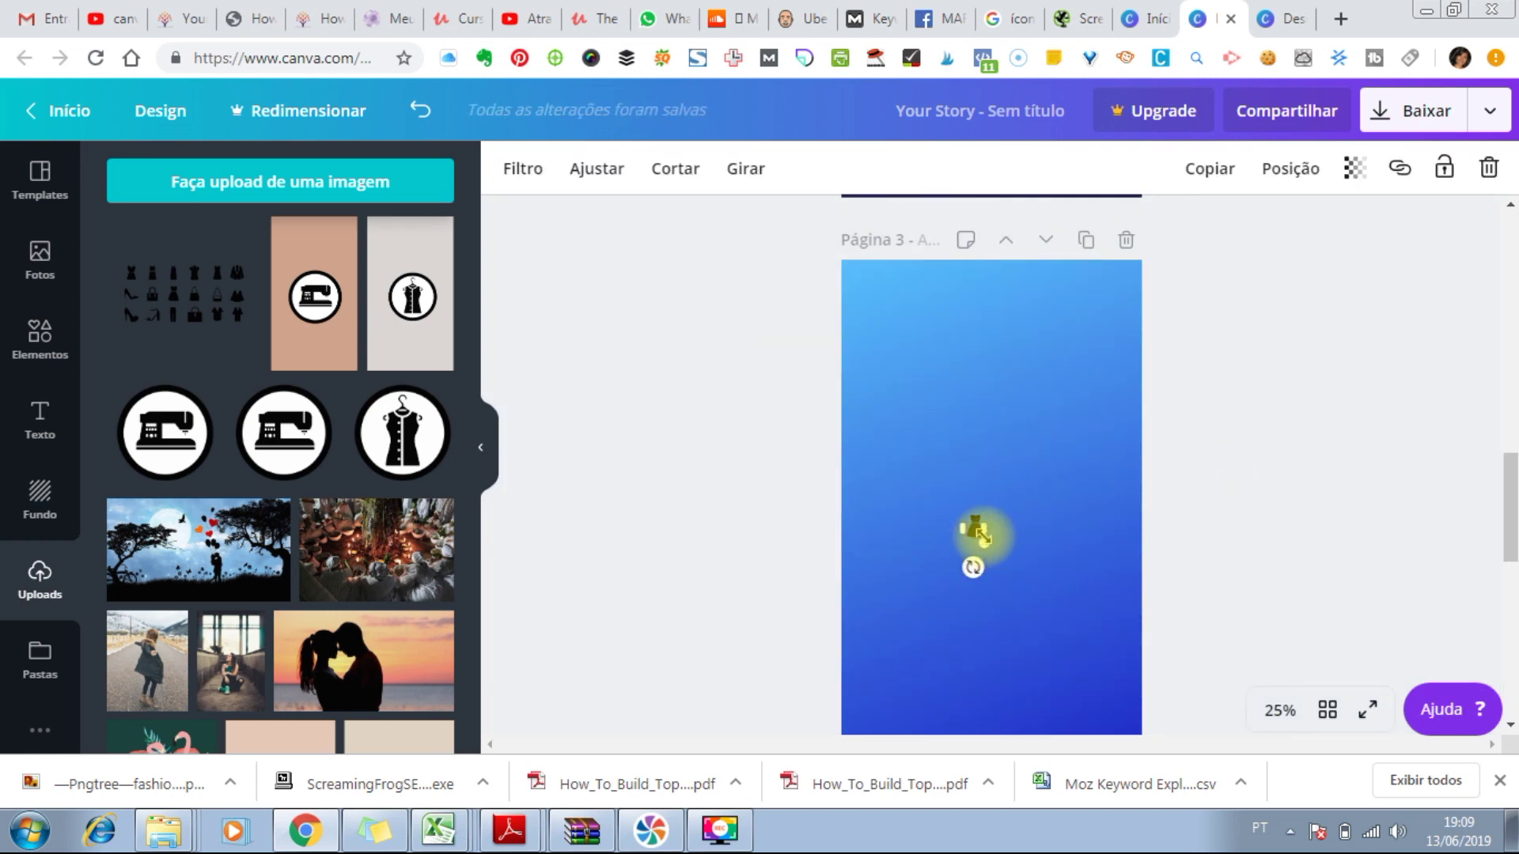
left_click_drag(987, 543, 1041, 597)
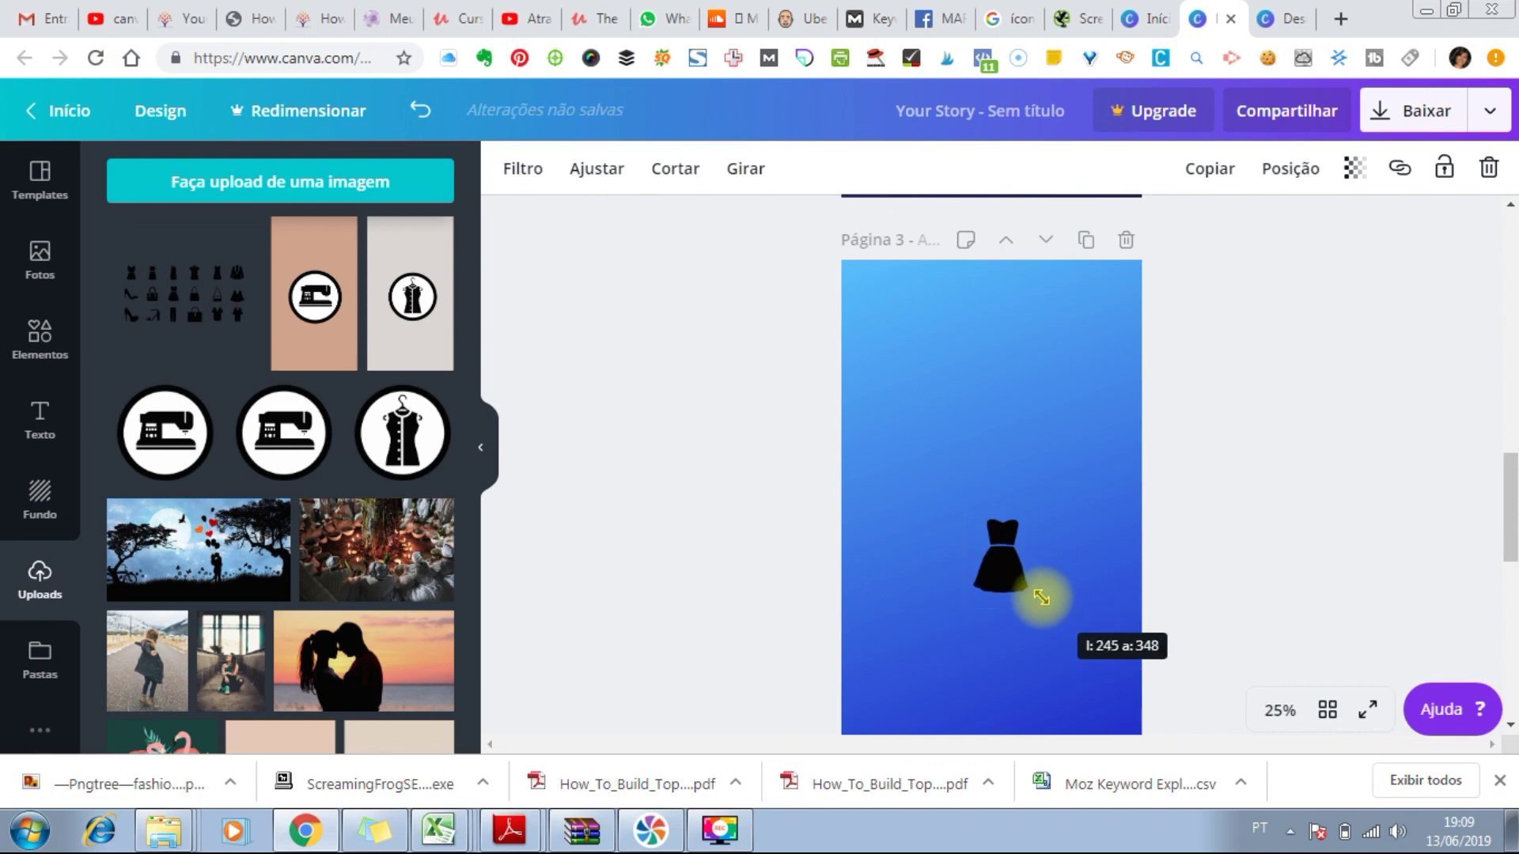
left_click_drag(1089, 513, 1090, 513)
left_click(1261, 501)
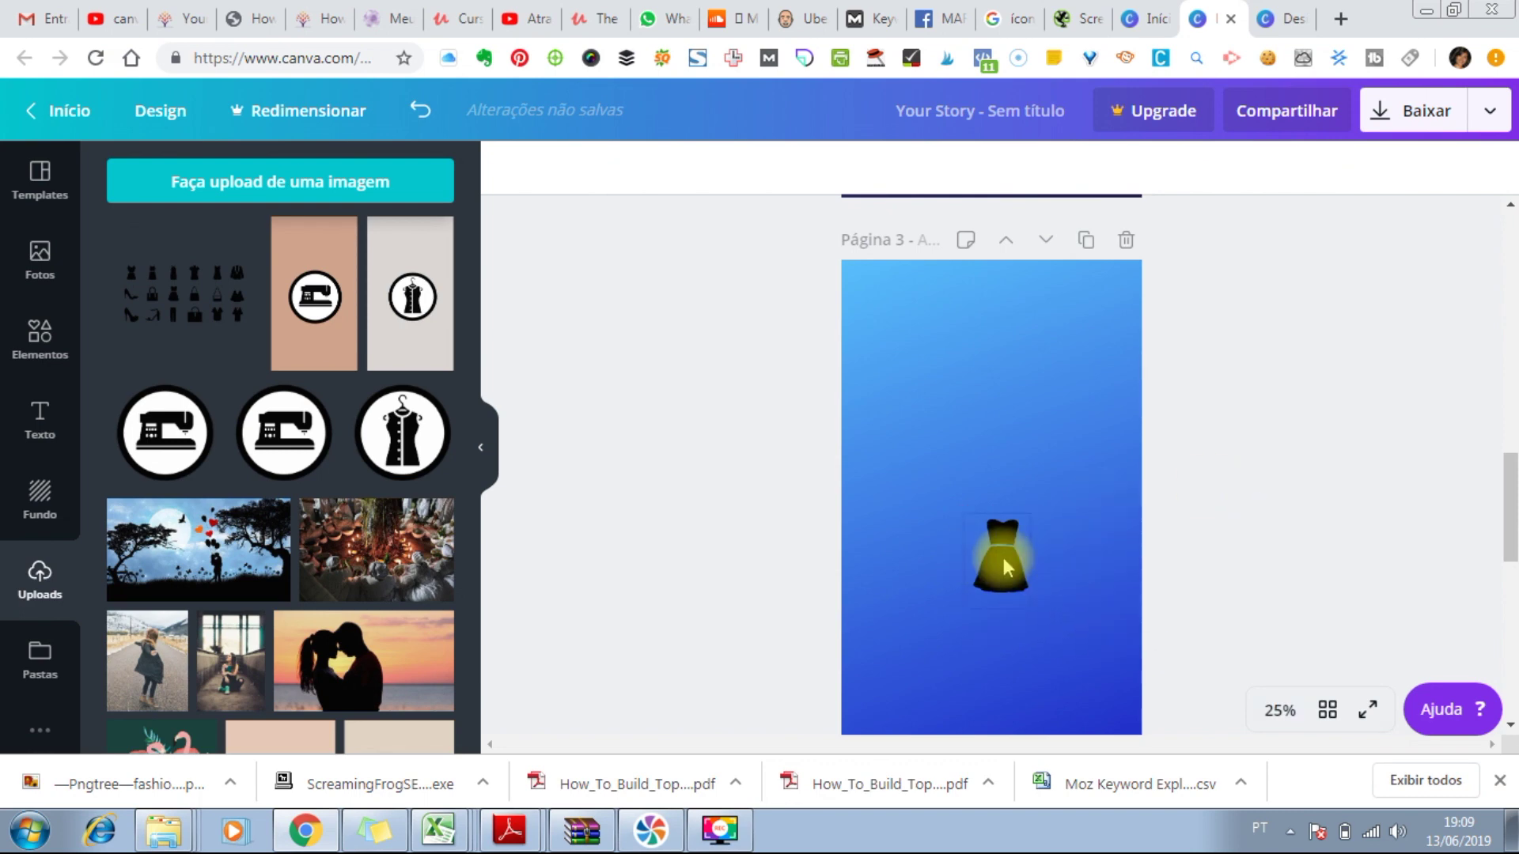
left_click(974, 550)
left_click_drag(998, 563, 981, 481)
left_click(1289, 394)
left_click_drag(1512, 506, 1506, 217)
left_click(1006, 529)
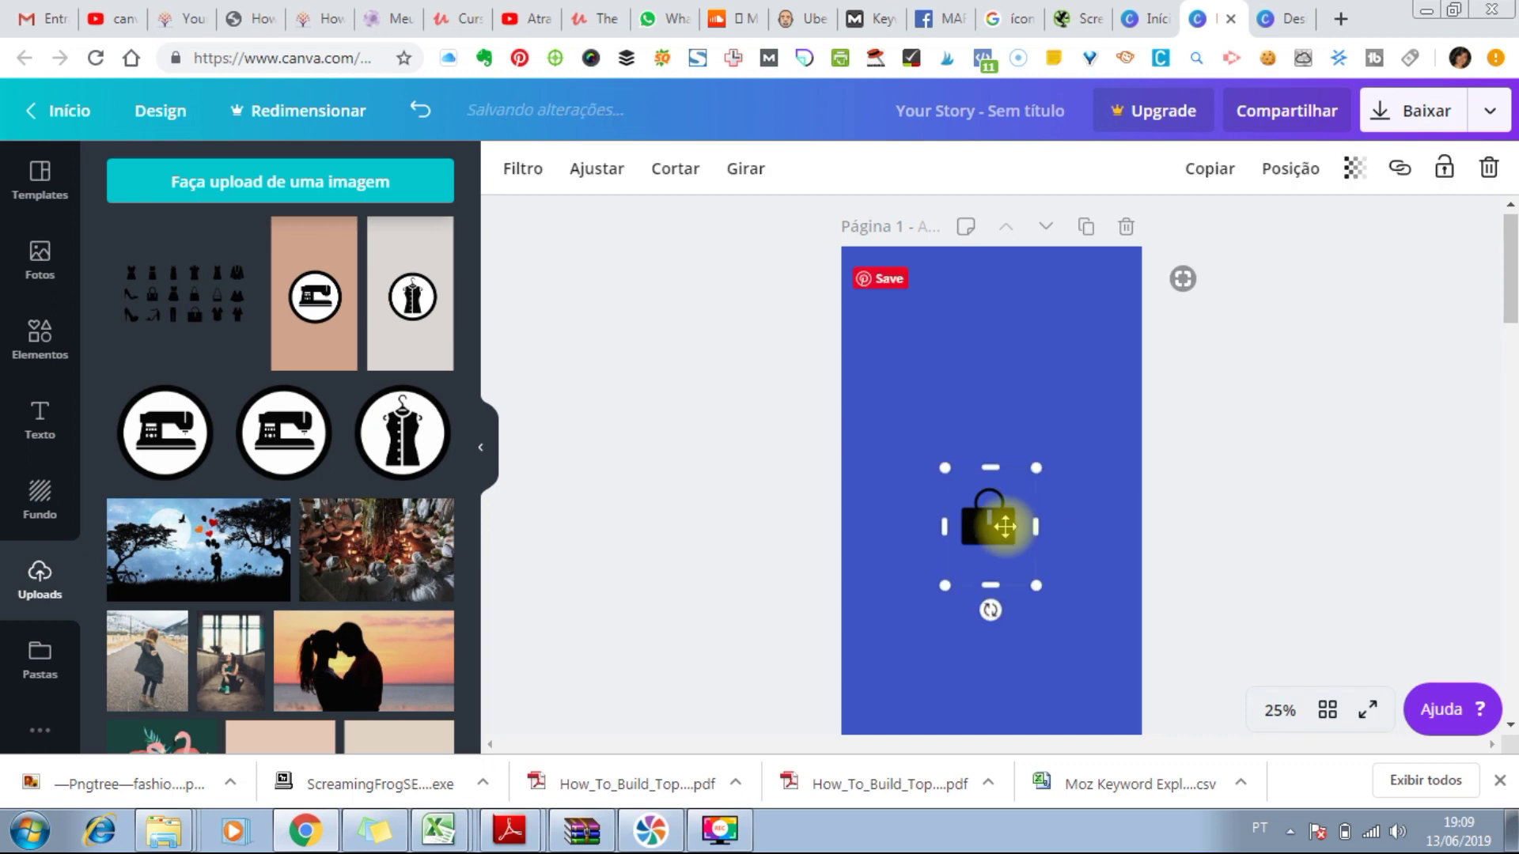
left_click(1324, 455)
Step: Copy the dress icon from page 3 and paste it onto the center of page 4
left_click_drag(1507, 244, 1508, 505)
left_click(1016, 419)
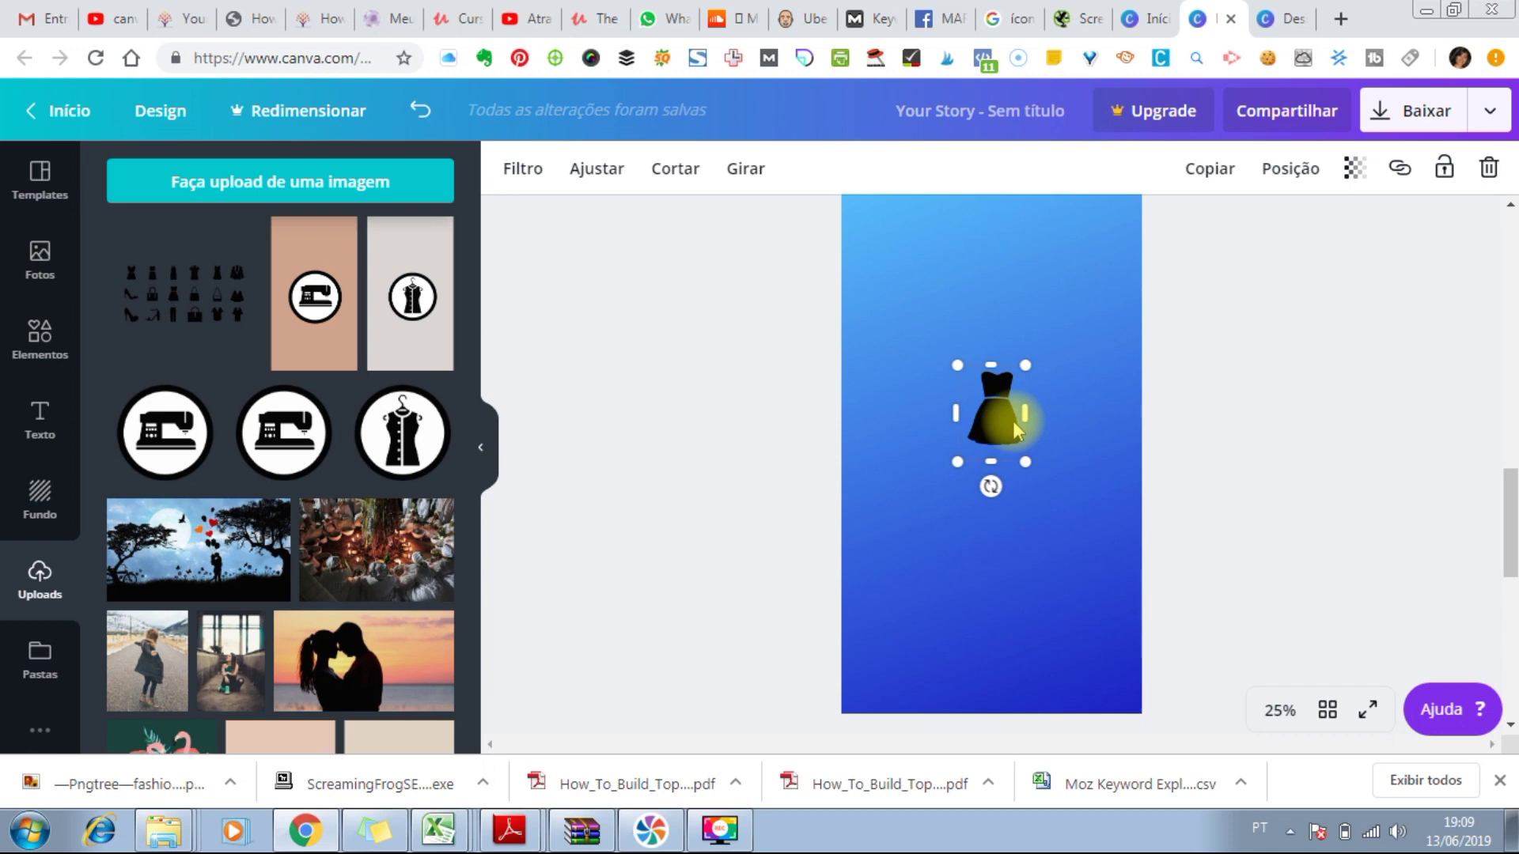
left_click_drag(1509, 522, 1510, 590)
left_click(1017, 589)
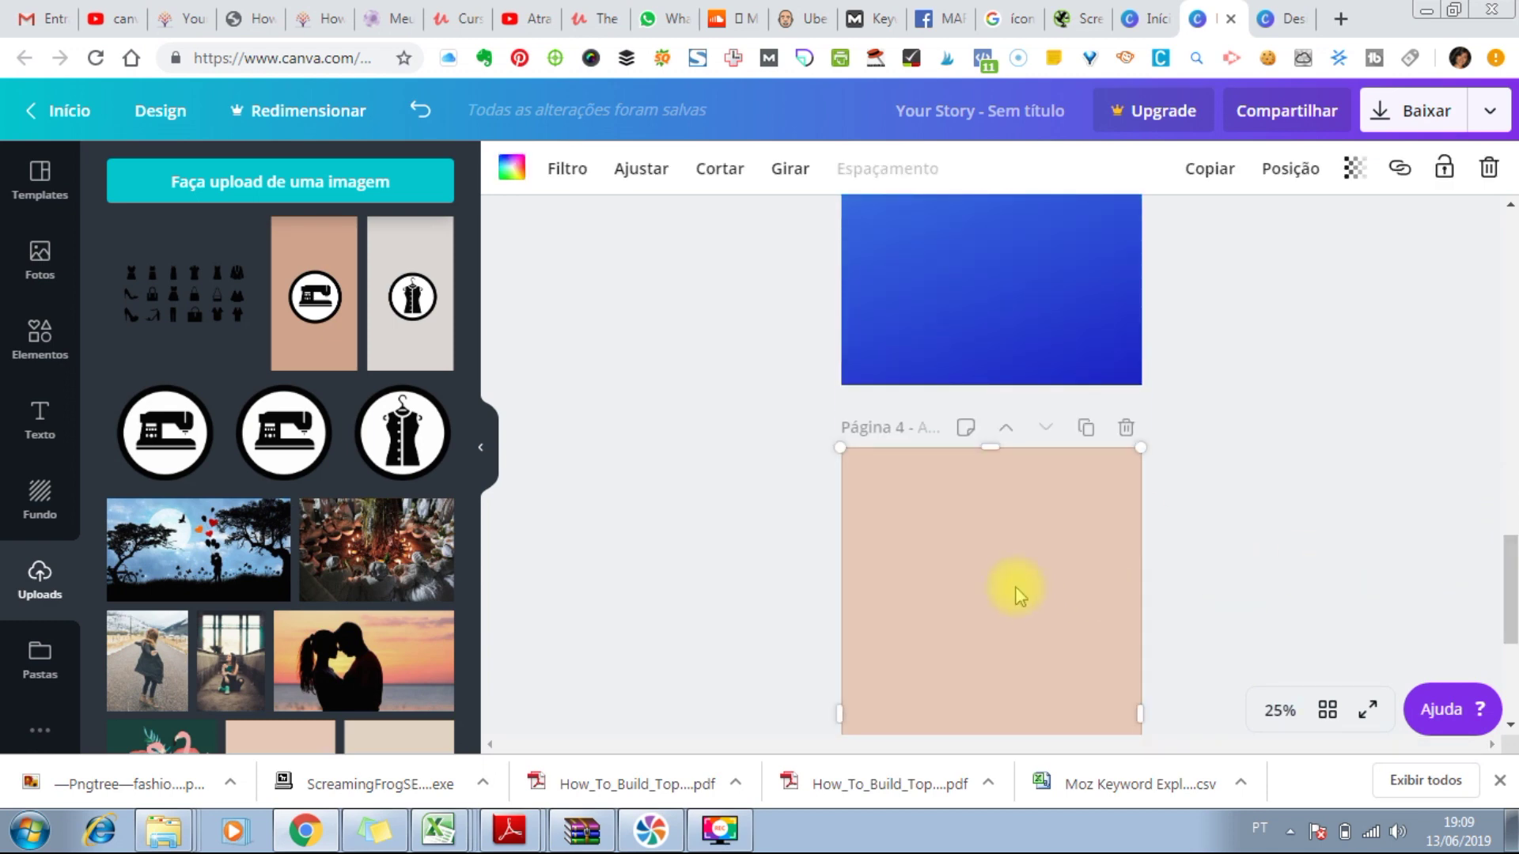
key("ctrl+v")
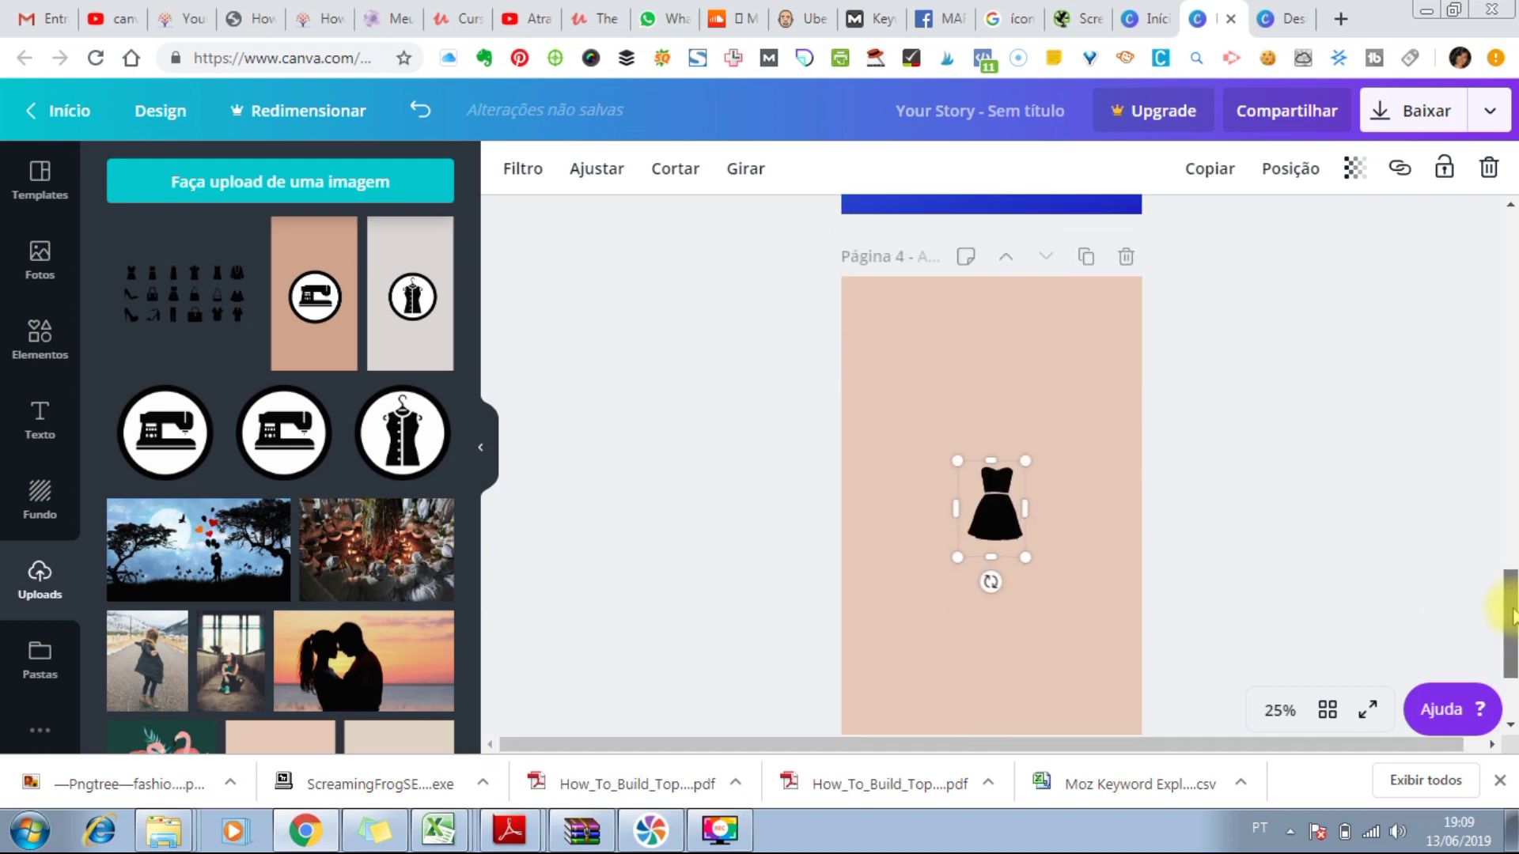
mouse_move(1510, 589)
left_mouse_down()
mouse_move(1495, 407)
mouse_move(1505, 650)
mouse_move(1507, 610)
left_mouse_up()
left_click(1359, 558)
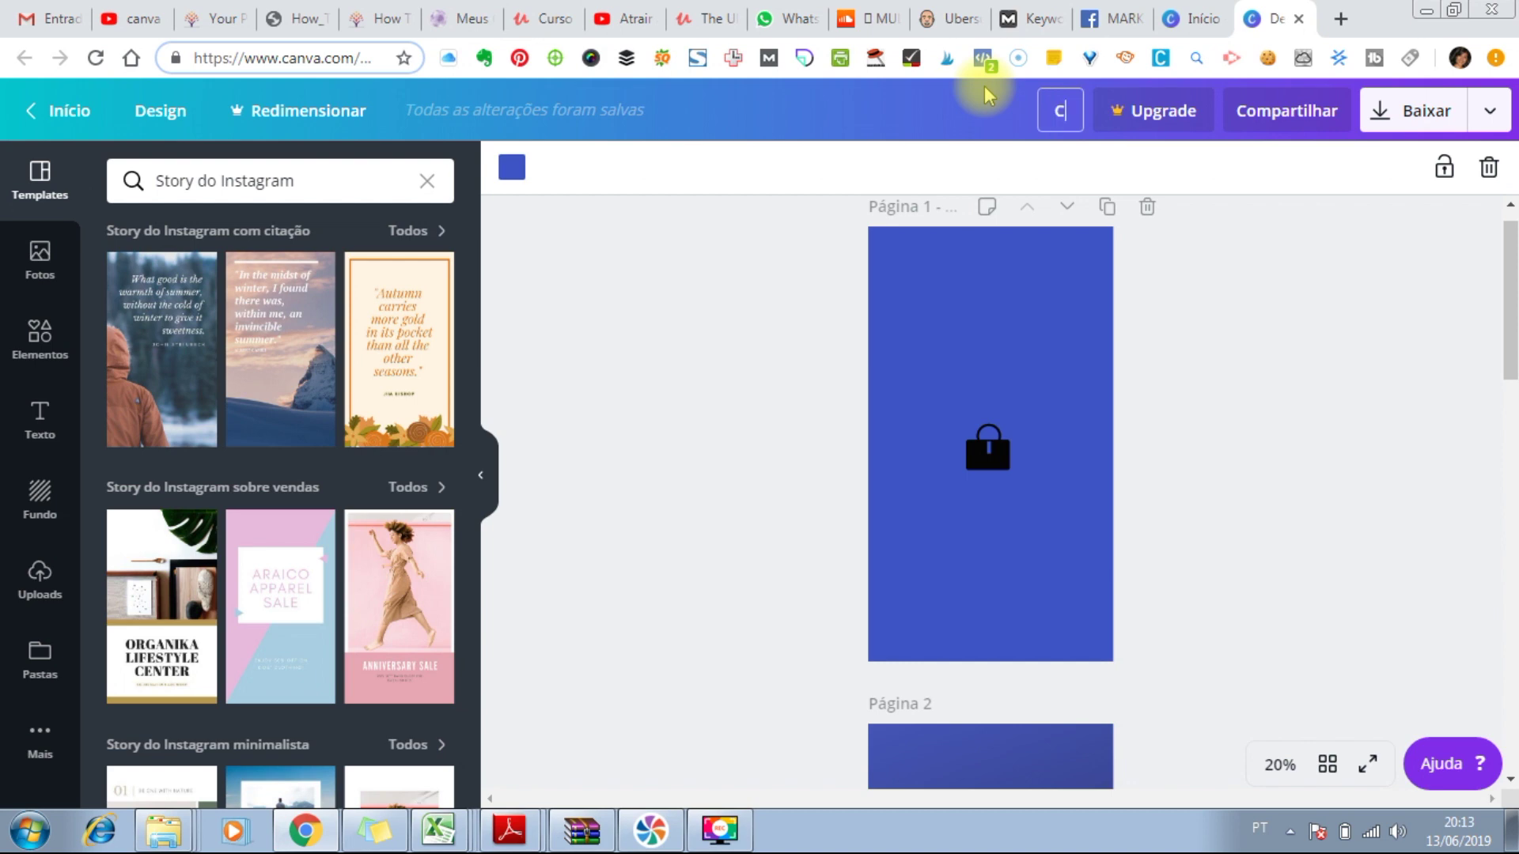
Step: Rename the design as "Capinhas destaque"
key("Caps_Lock")
type("a")
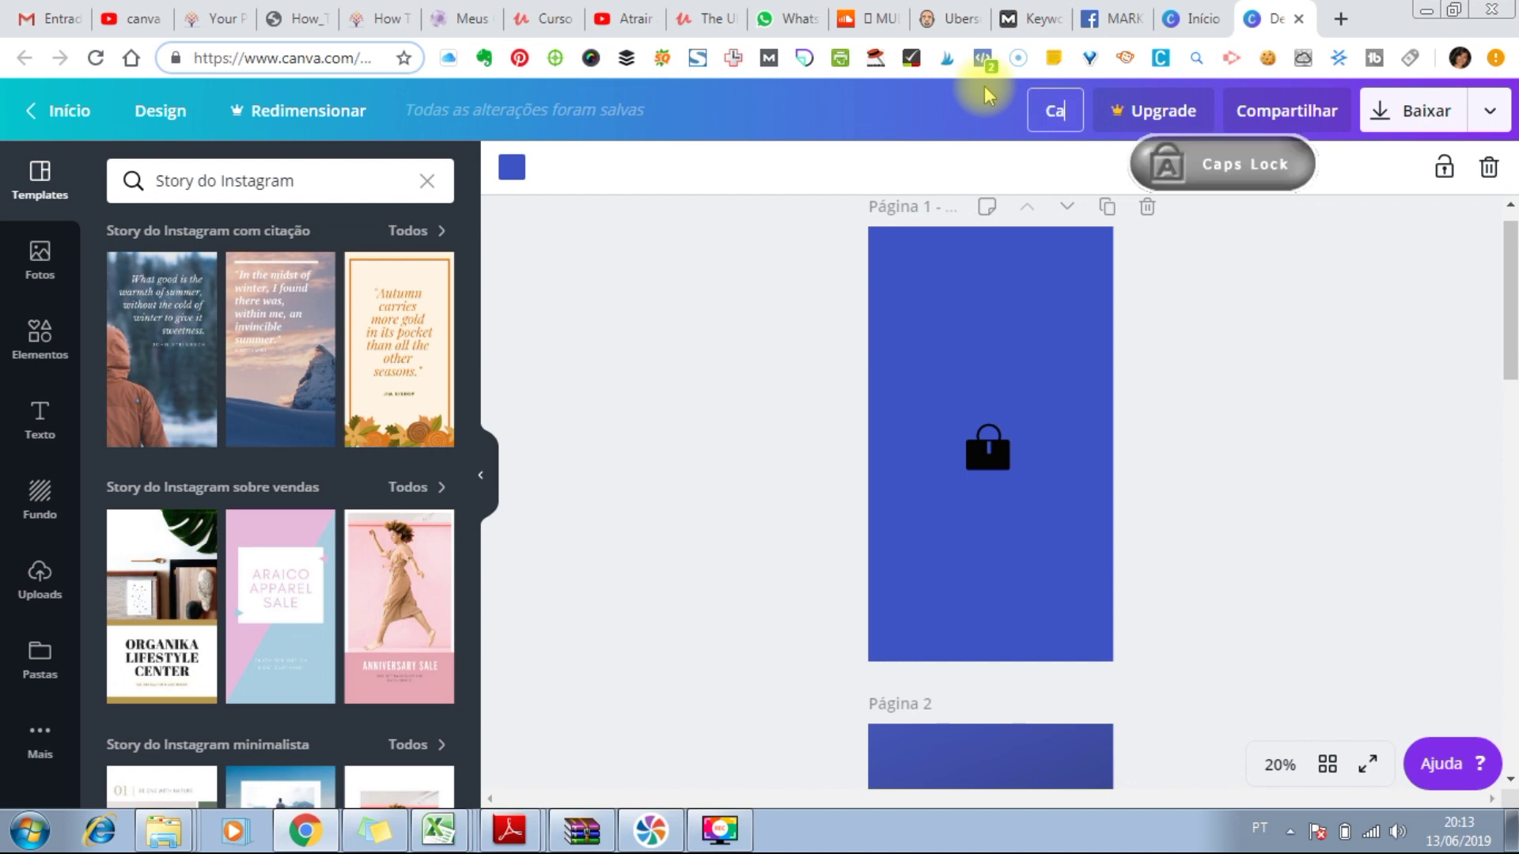
type("pinhas")
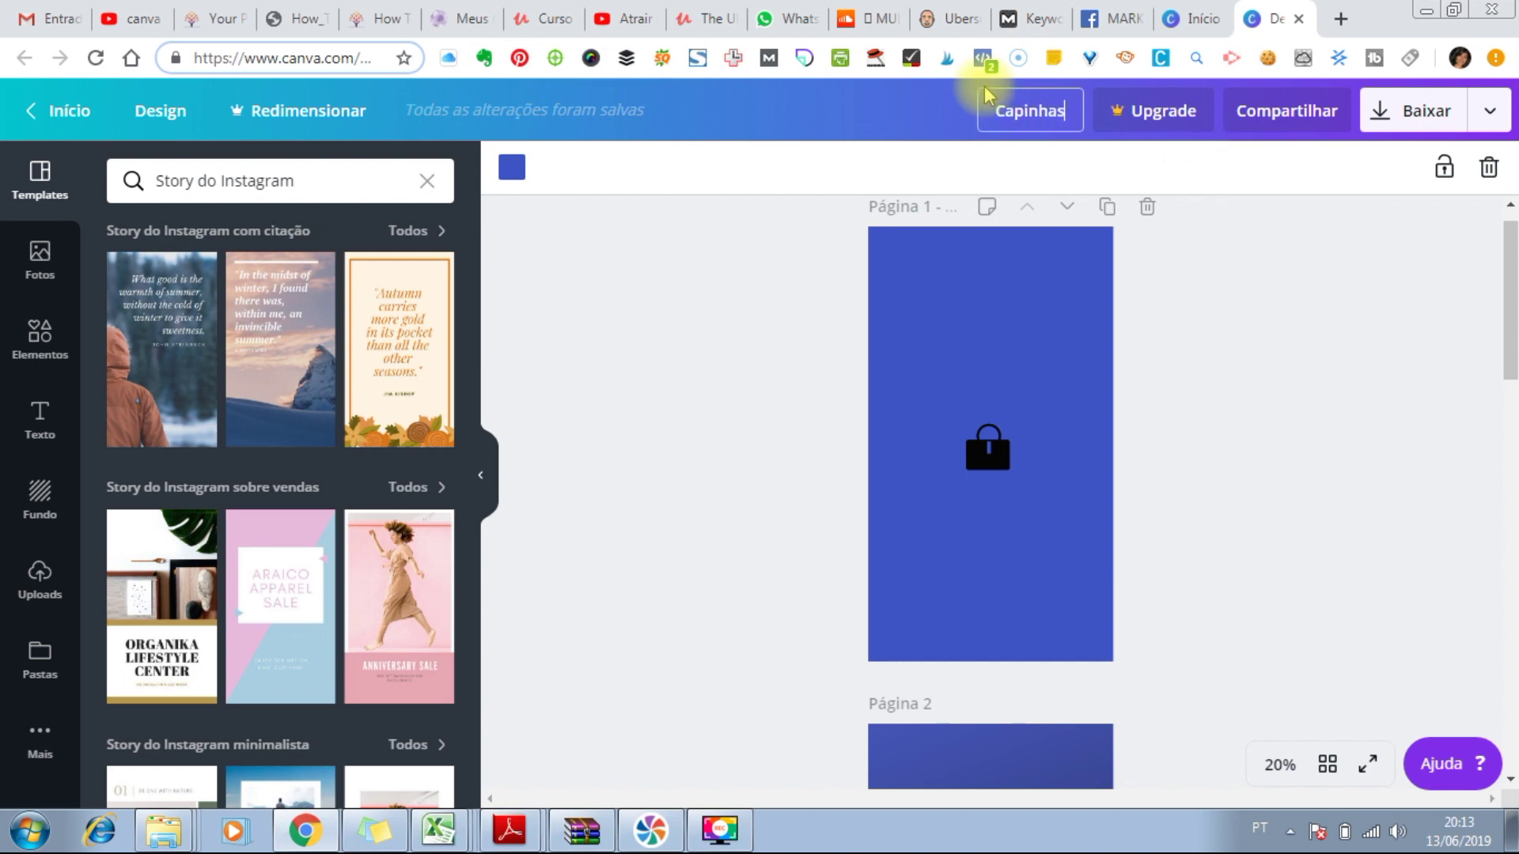
type(" destaque")
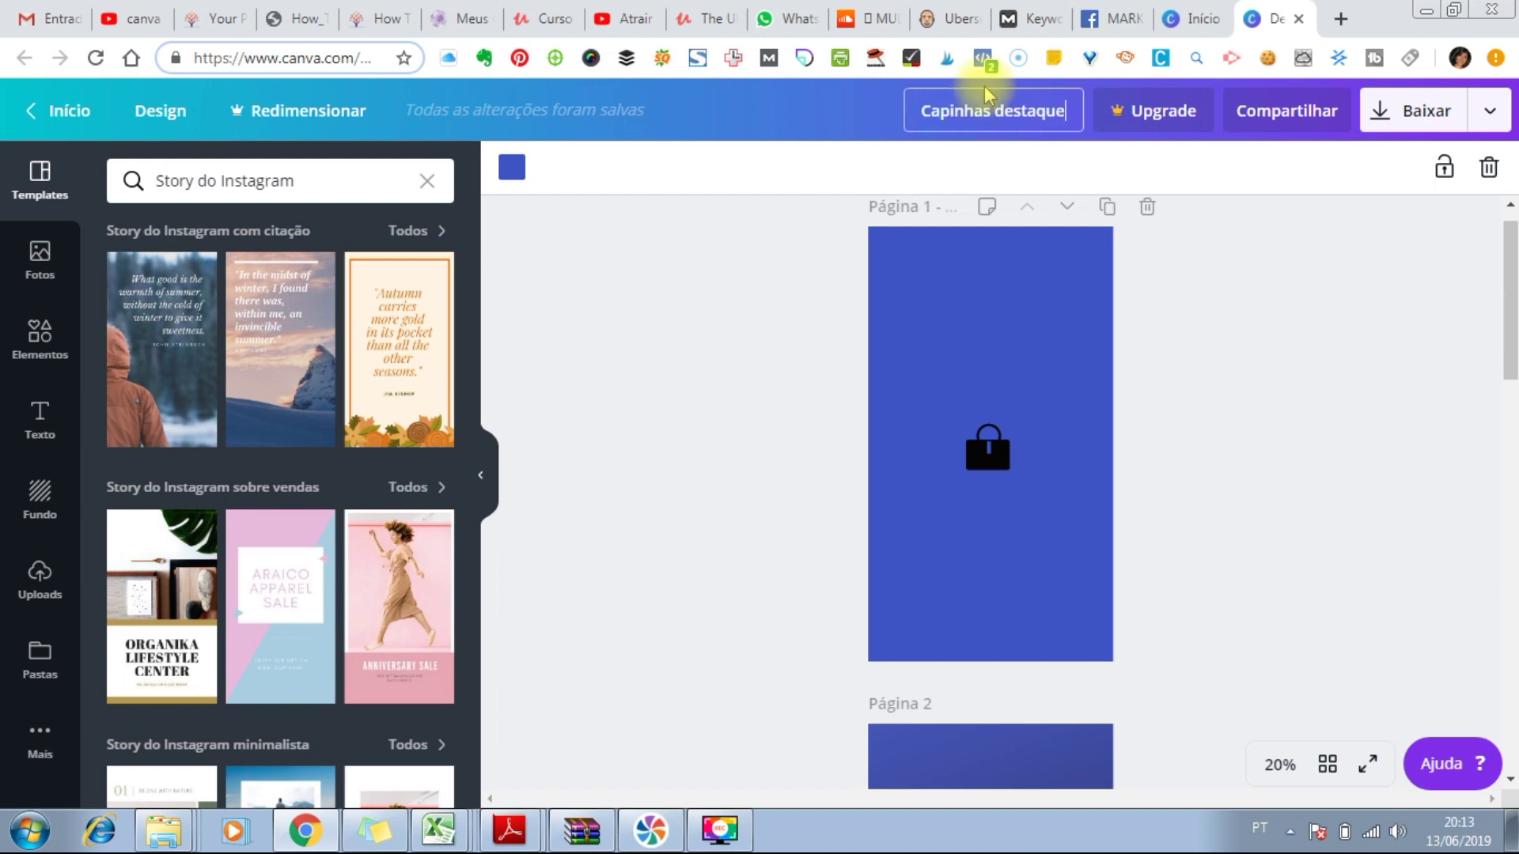
left_click(1283, 226)
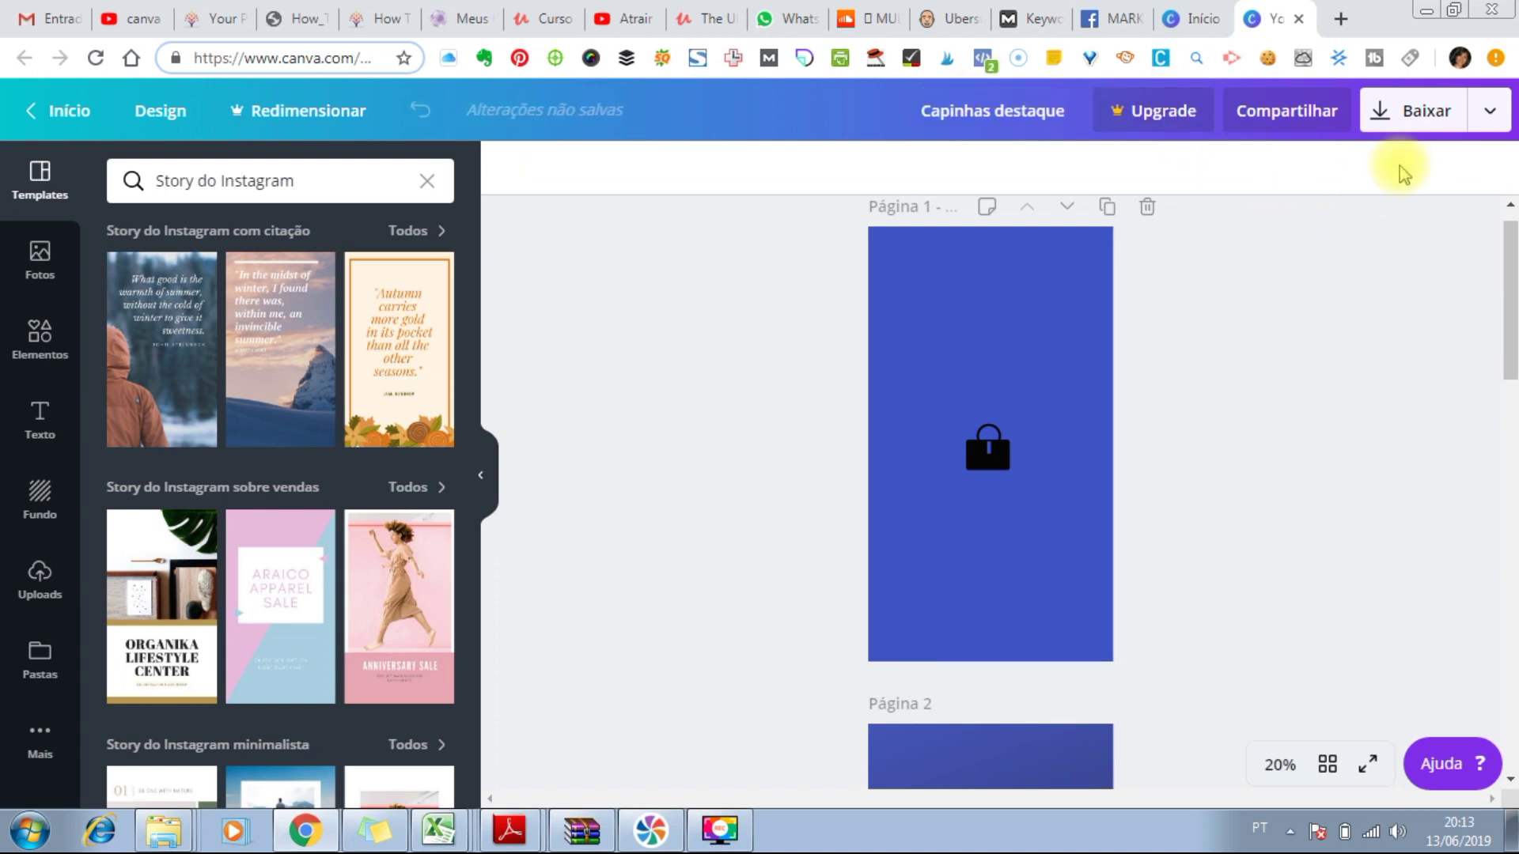
Step: Set up a PNG download of the design with all pages (1–4) selected
left_click(1412, 113)
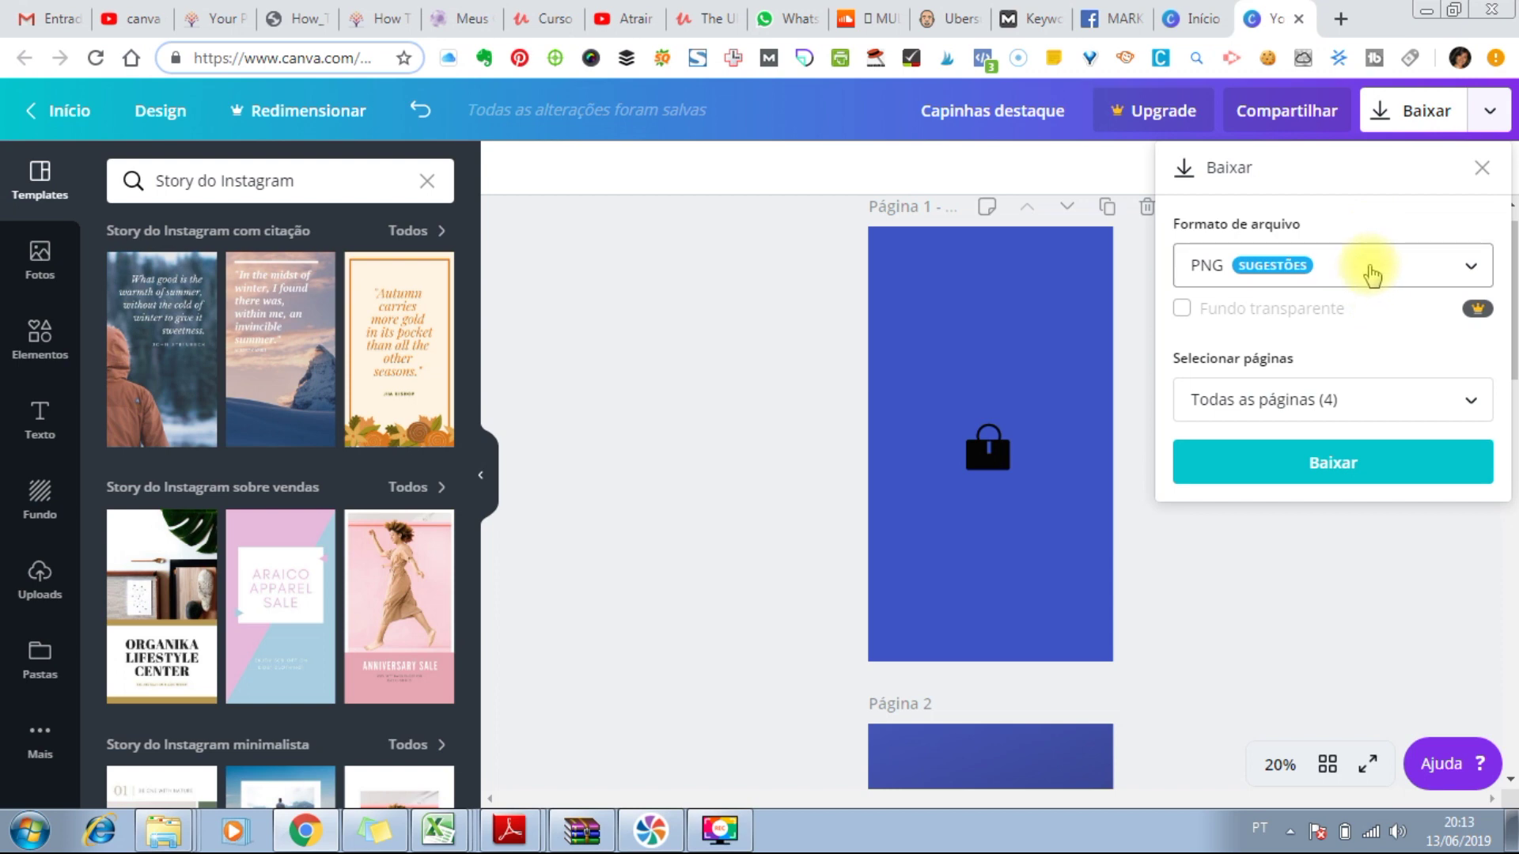
left_click(1347, 399)
left_click_drag(1482, 522, 1484, 595)
scroll(1458, 515, "up", 1)
left_click(1450, 458)
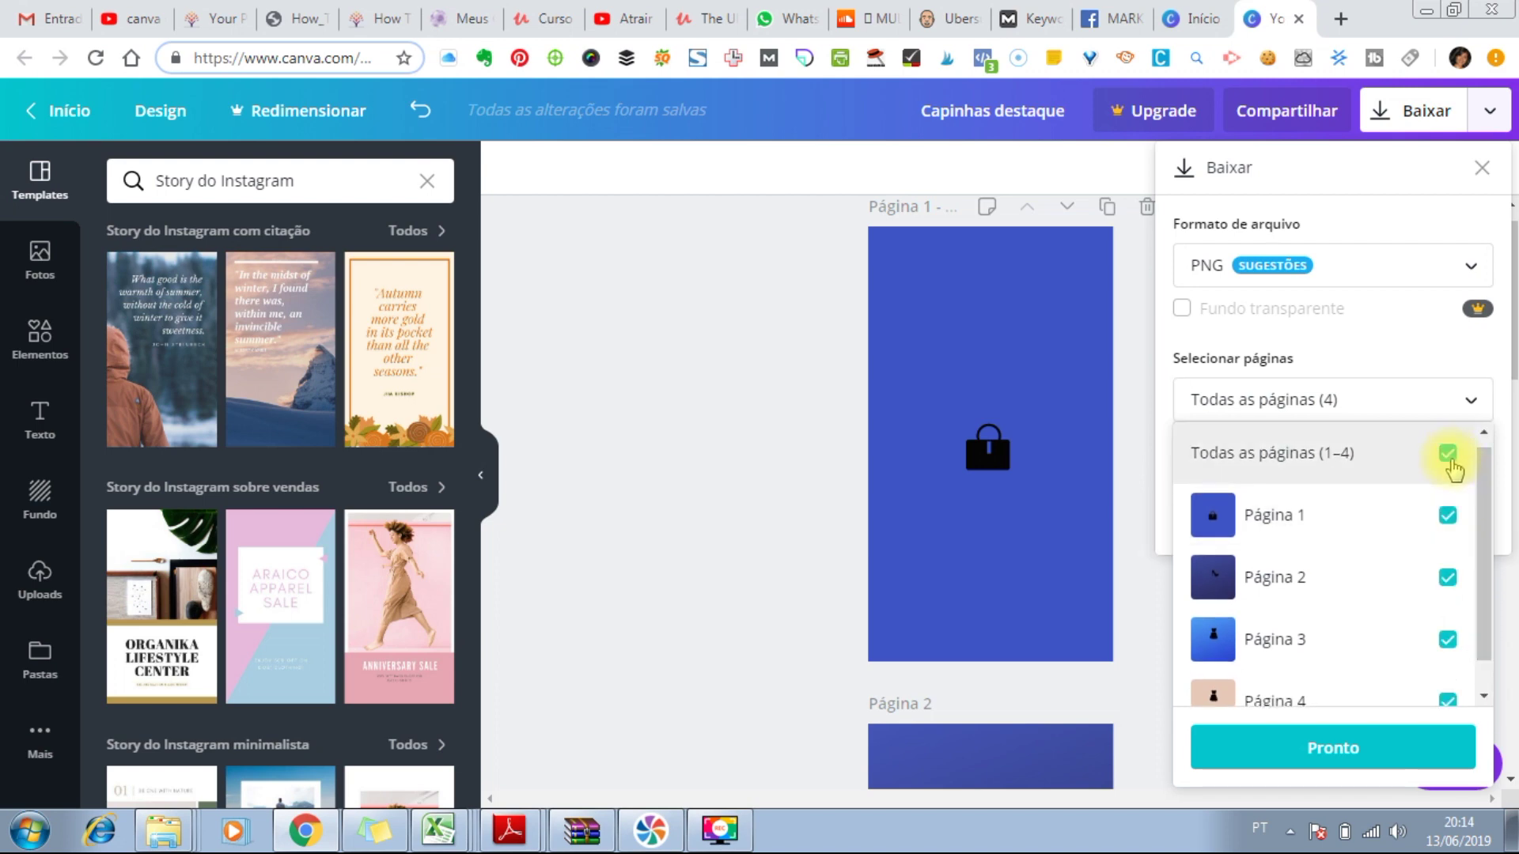
left_click(1450, 461)
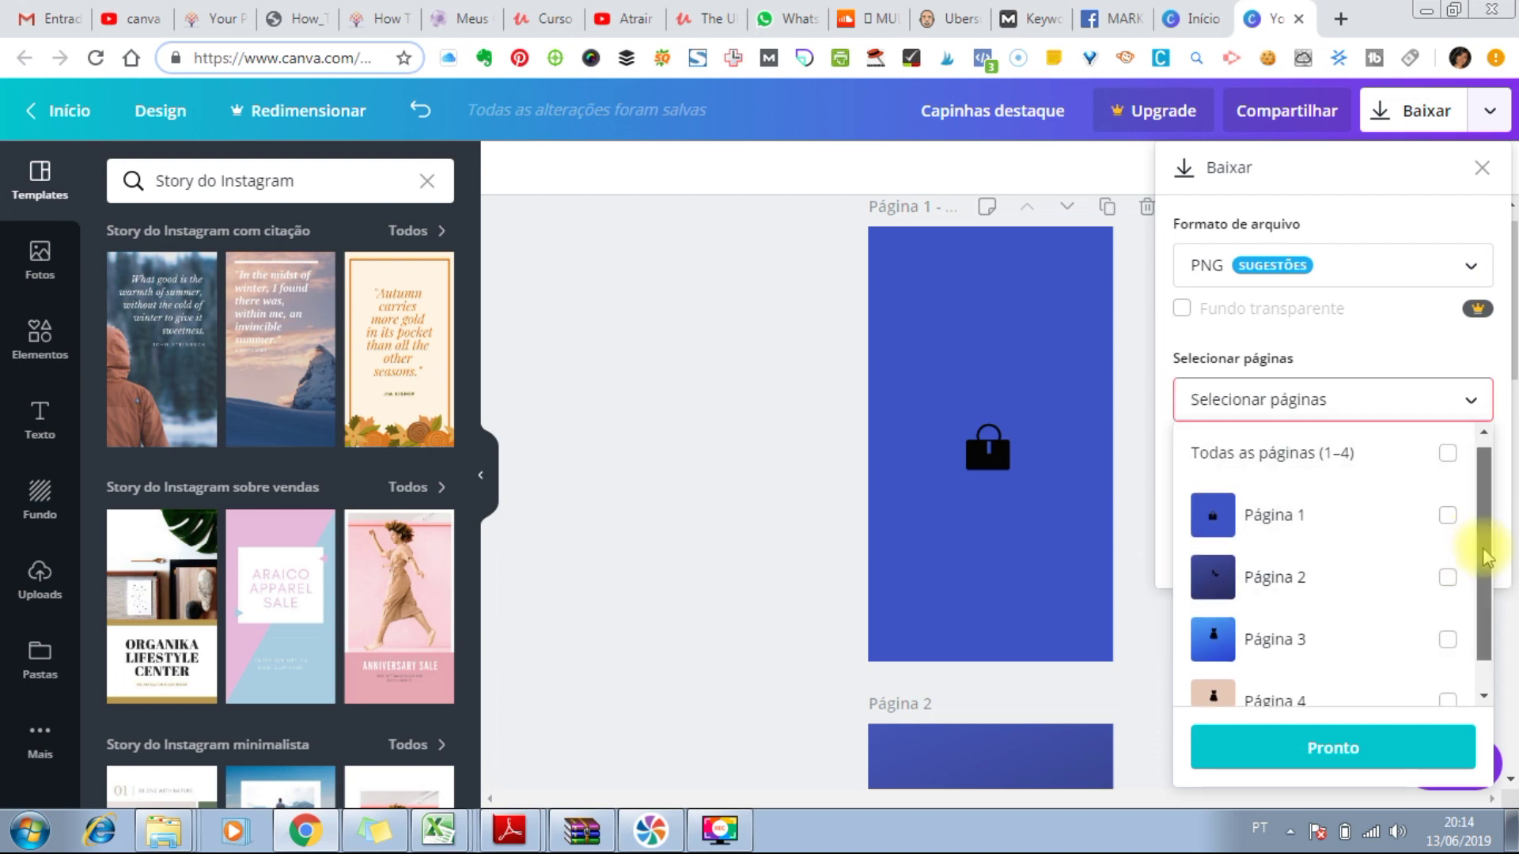
scroll(1471, 546, "up", 1)
left_click(1450, 463)
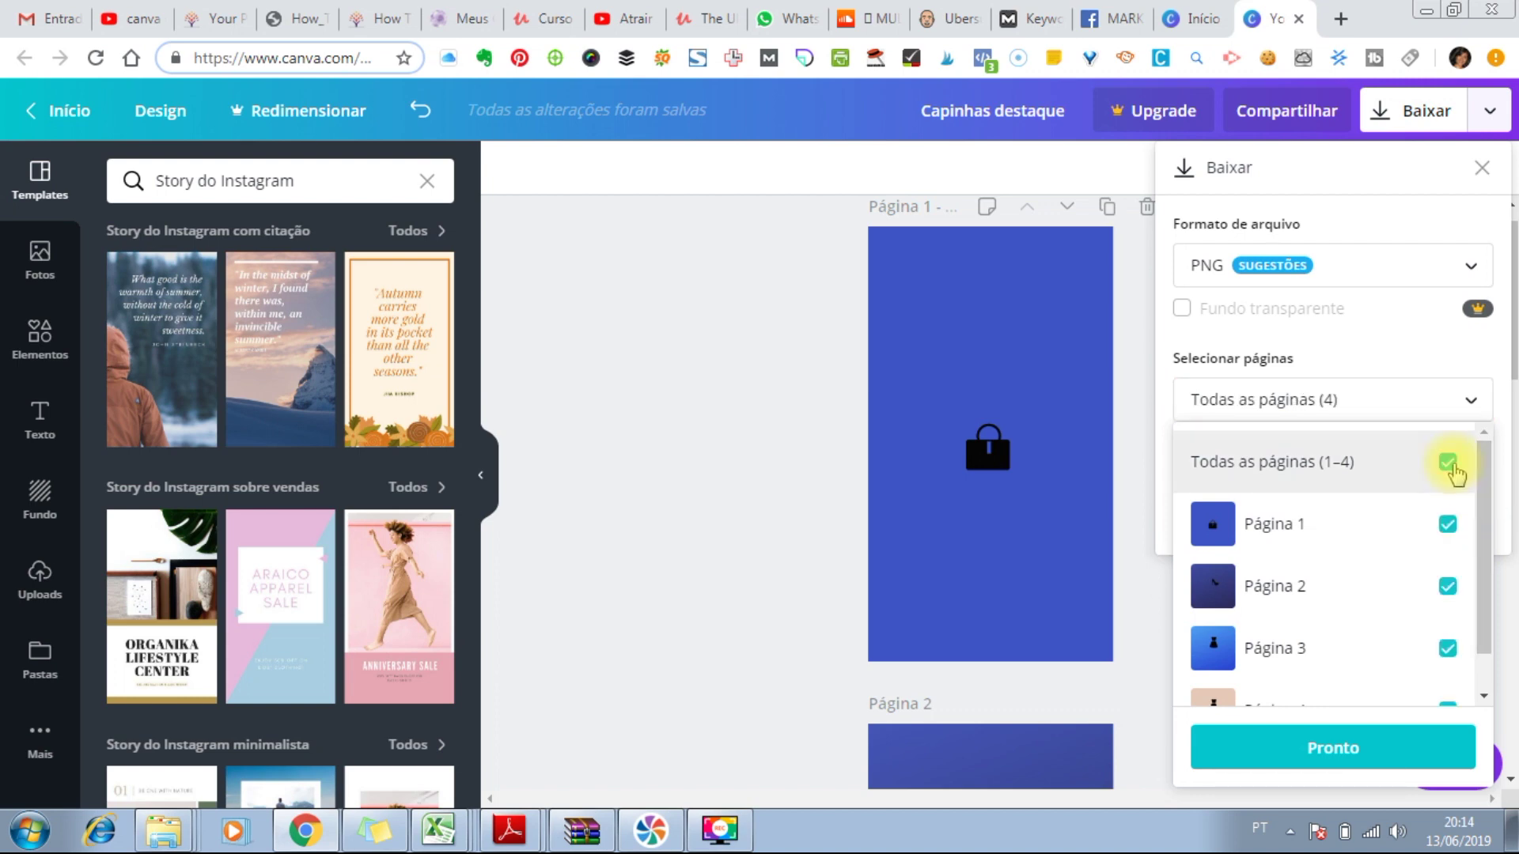
left_click(1374, 751)
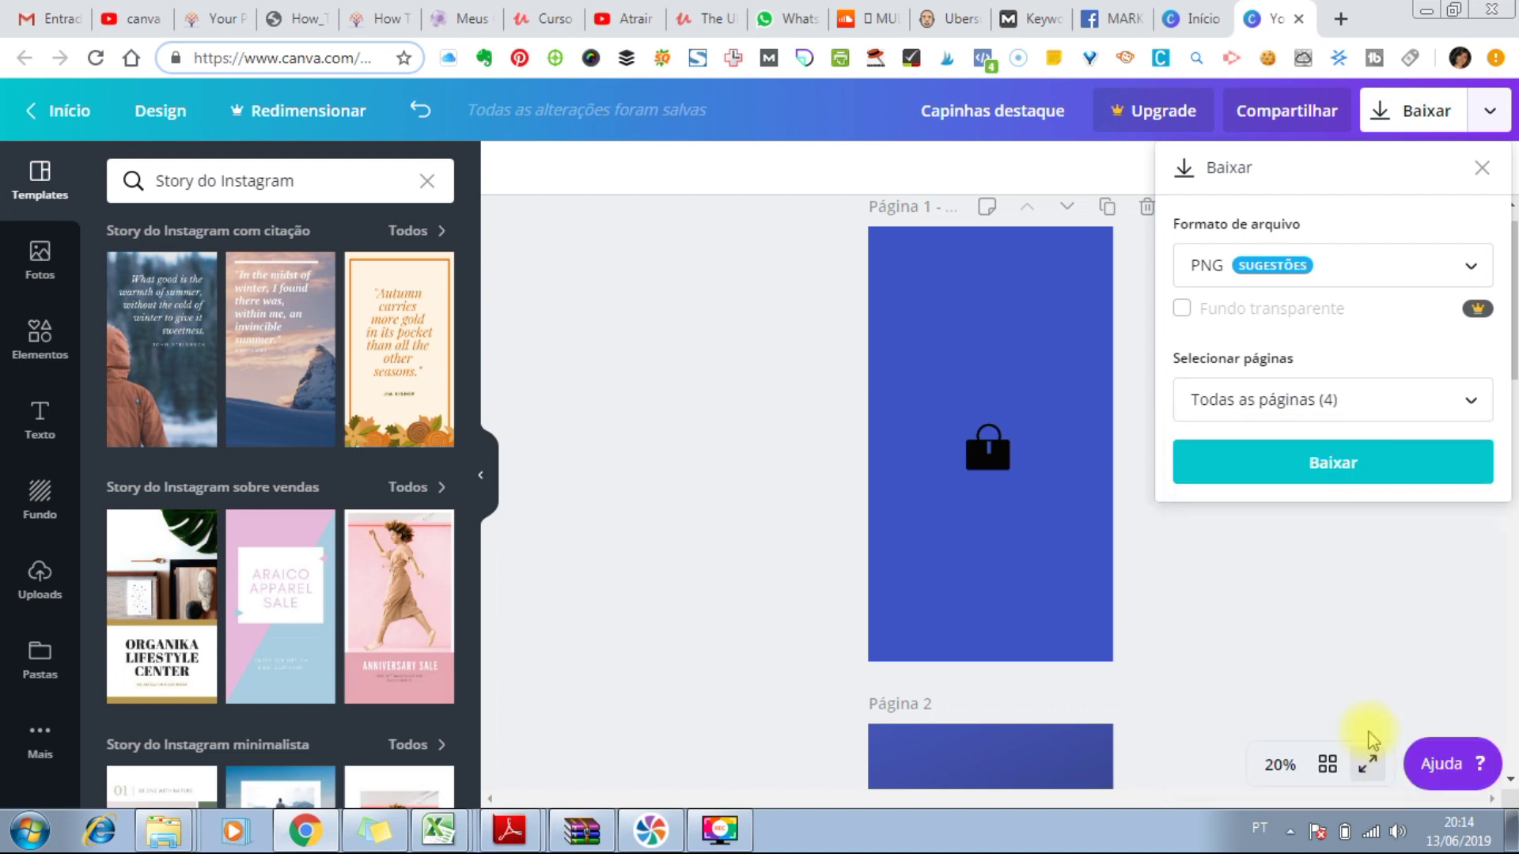
Step: Download the pages and save the ZIP archive as "Capinhas destaque" in the Área de Trabalho folder
left_click(1361, 473)
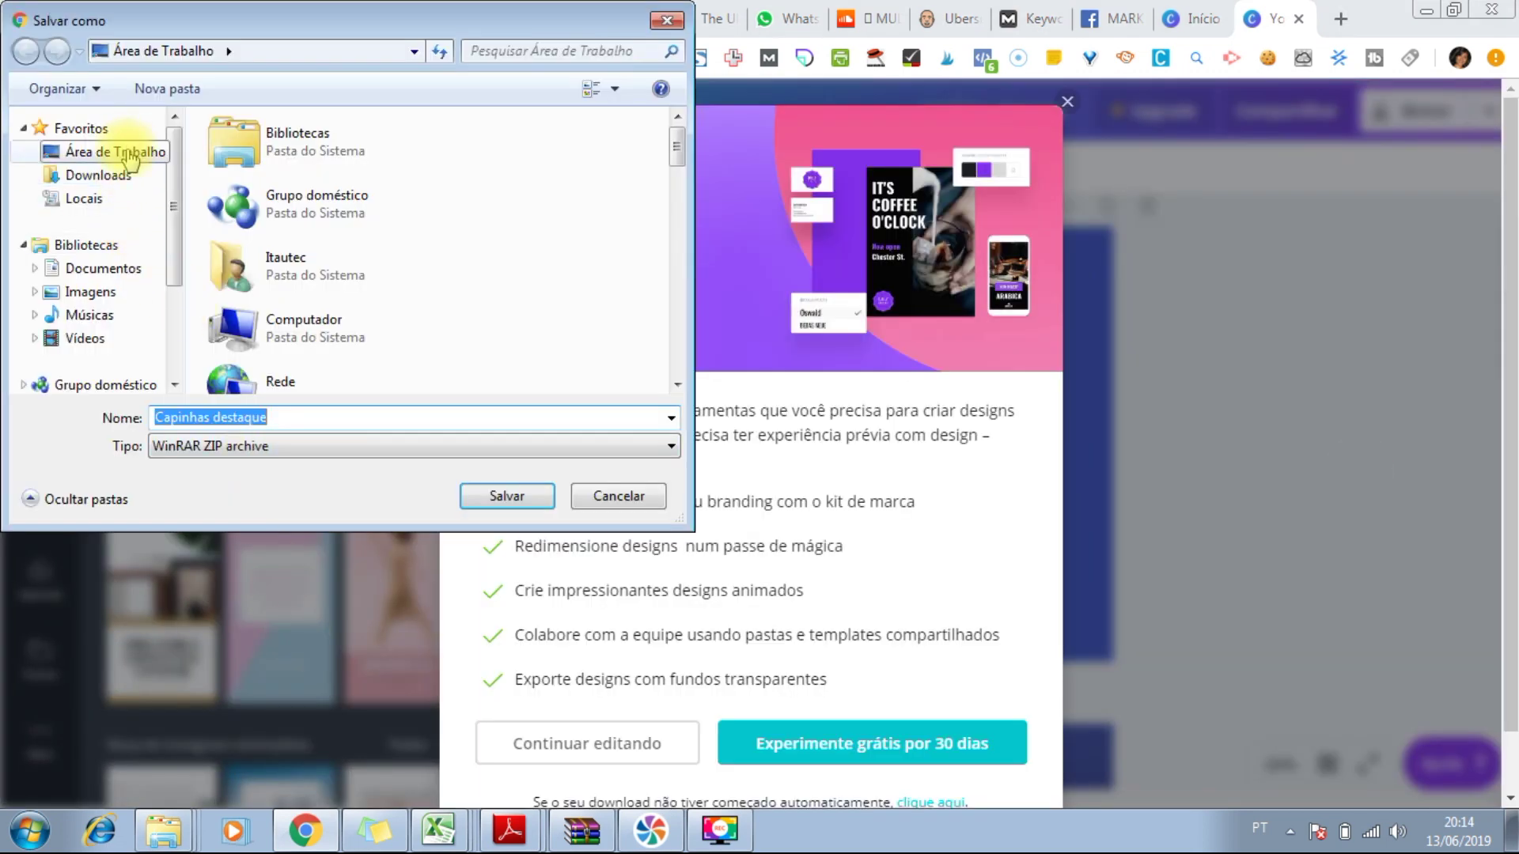
left_click(130, 160)
left_click(510, 498)
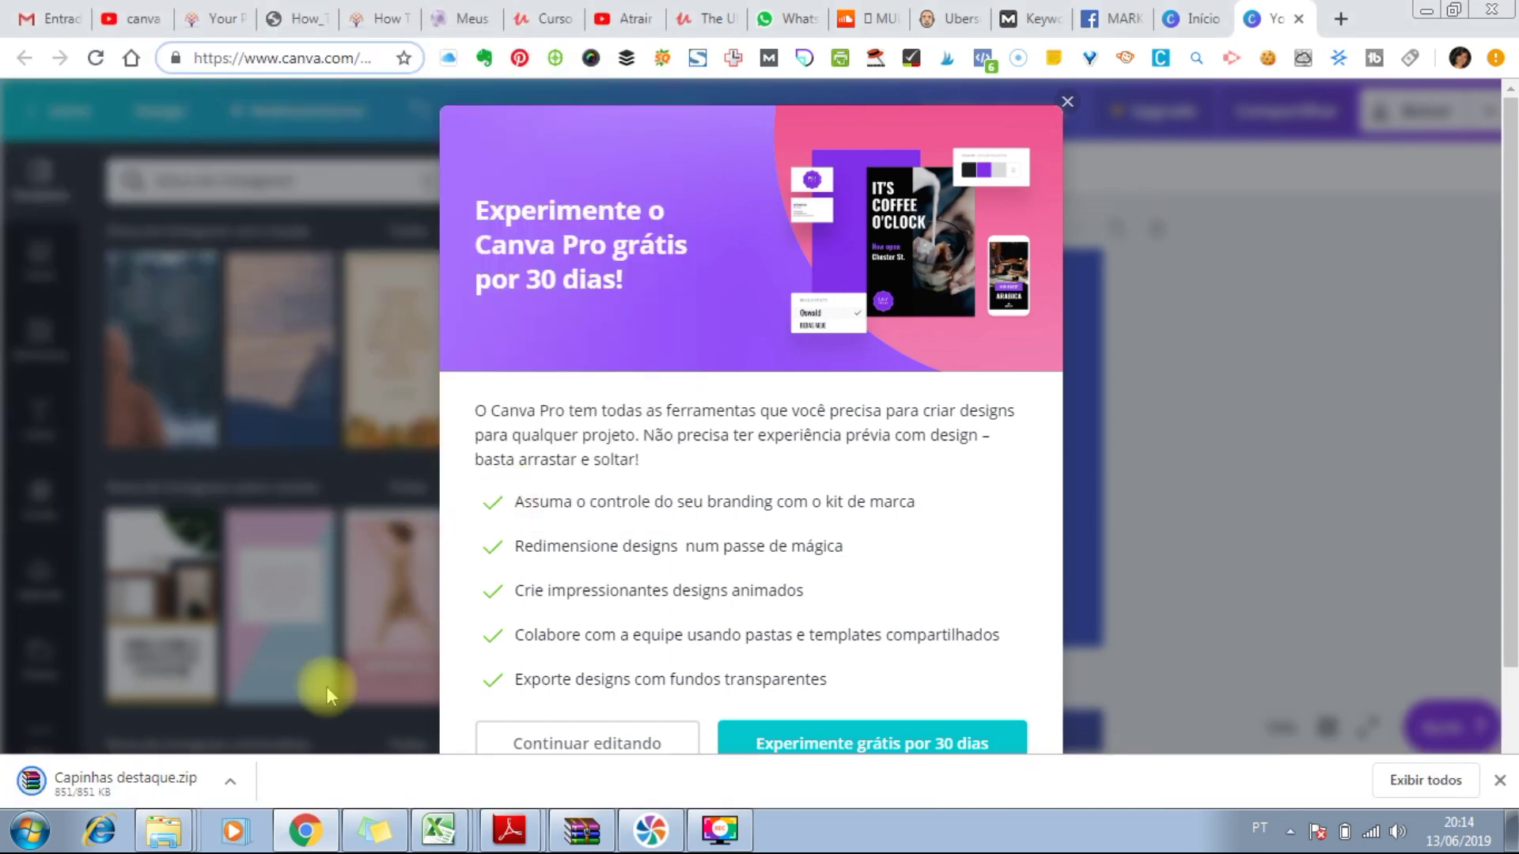
Step: Open the downloaded Capinhas destaque.zip and check the exported cover images in the photo viewer
left_click(187, 799)
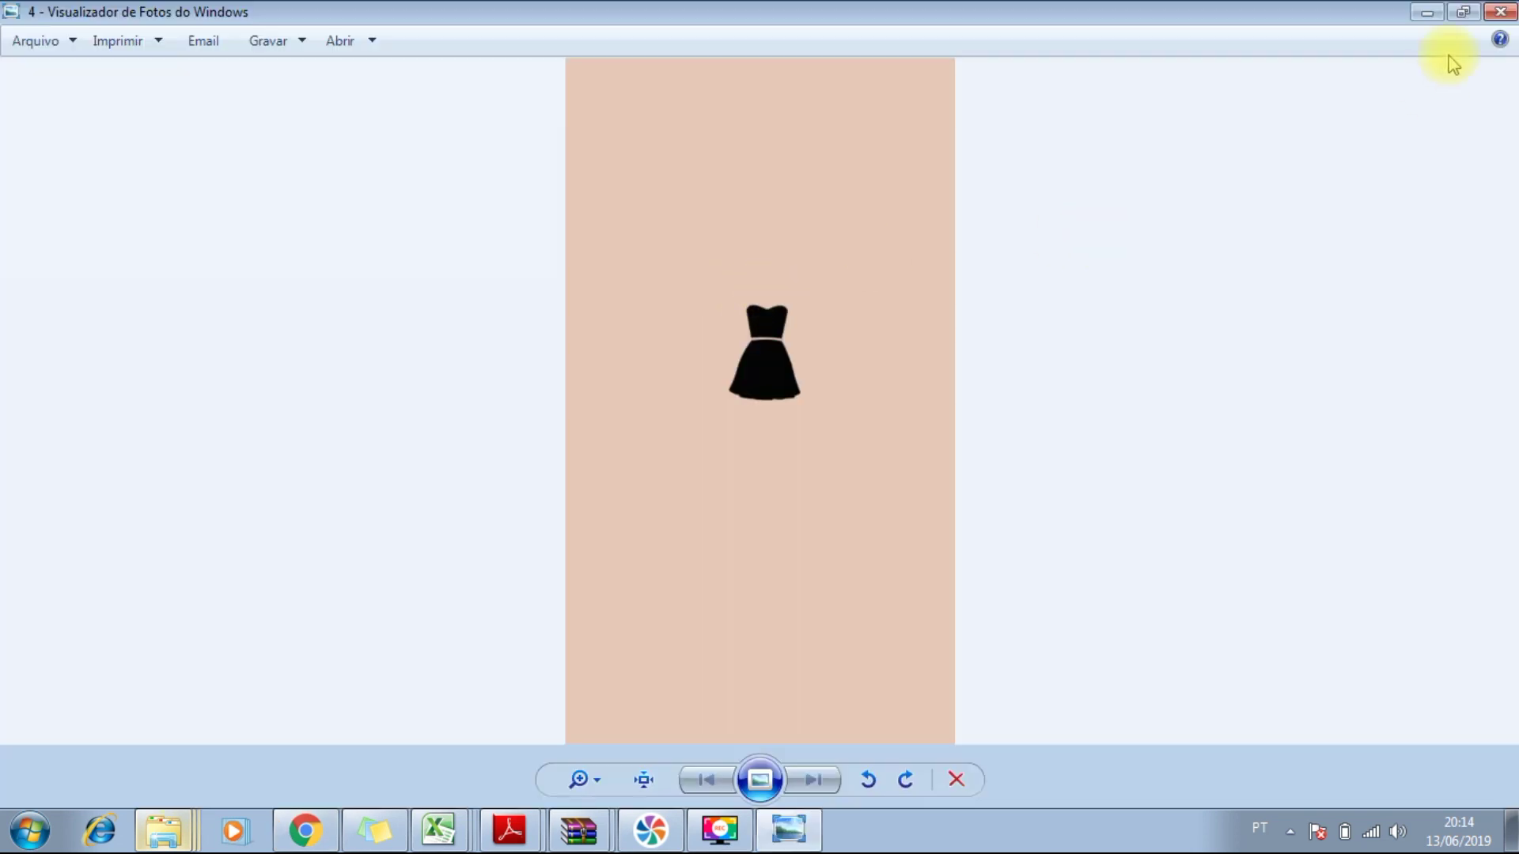
left_click(1501, 12)
left_click(230, 236)
double_click(229, 236)
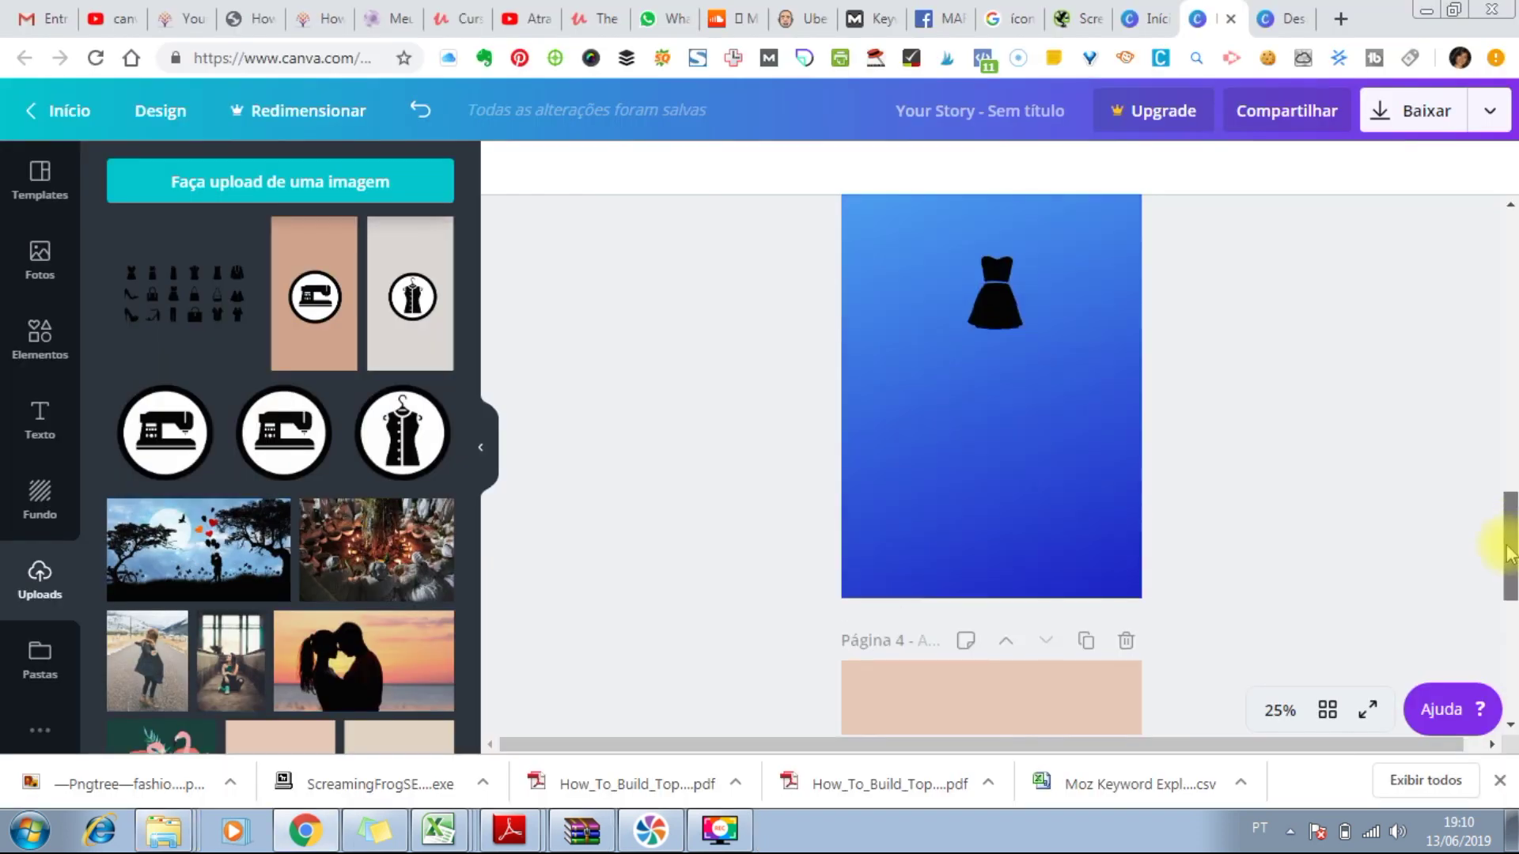
left_click_drag(1503, 526, 1509, 302)
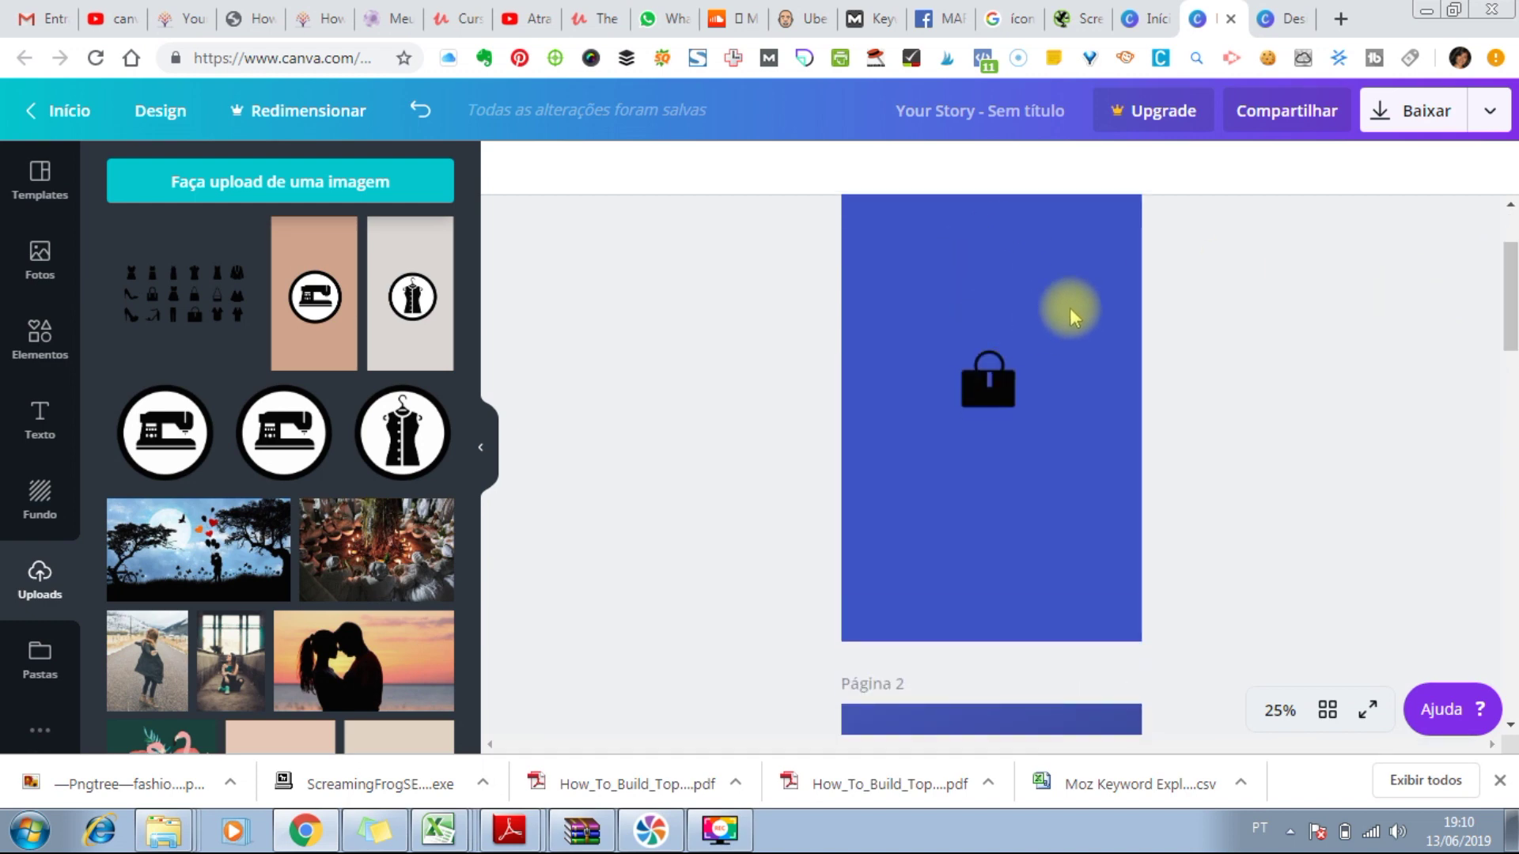
mouse_move(1511, 269)
left_mouse_down()
mouse_move(1508, 464)
mouse_move(1508, 202)
mouse_move(1510, 645)
mouse_move(1511, 231)
mouse_move(1502, 605)
mouse_move(1503, 253)
left_mouse_up()
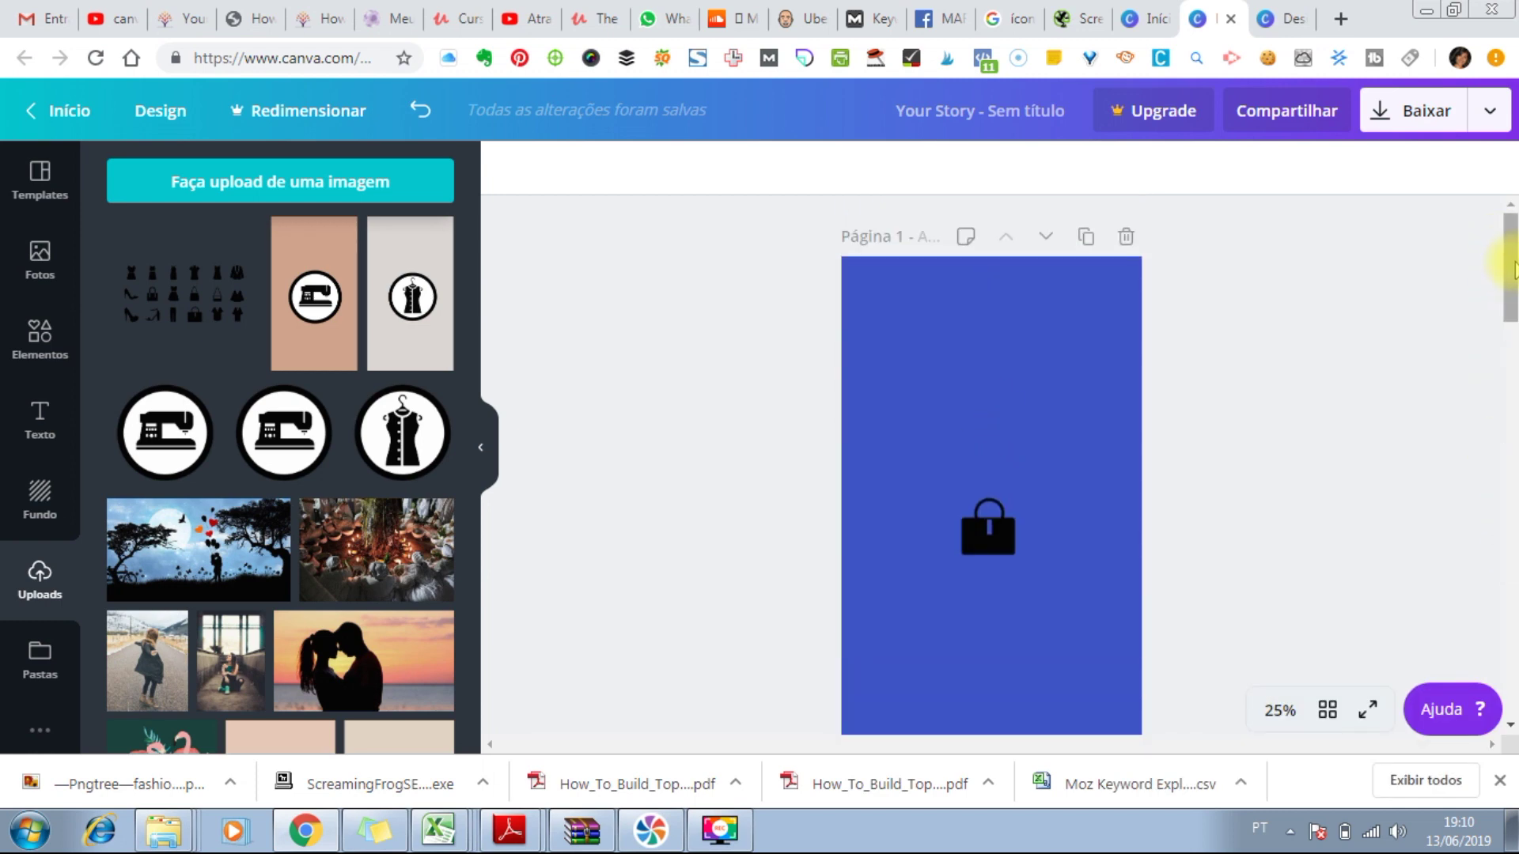